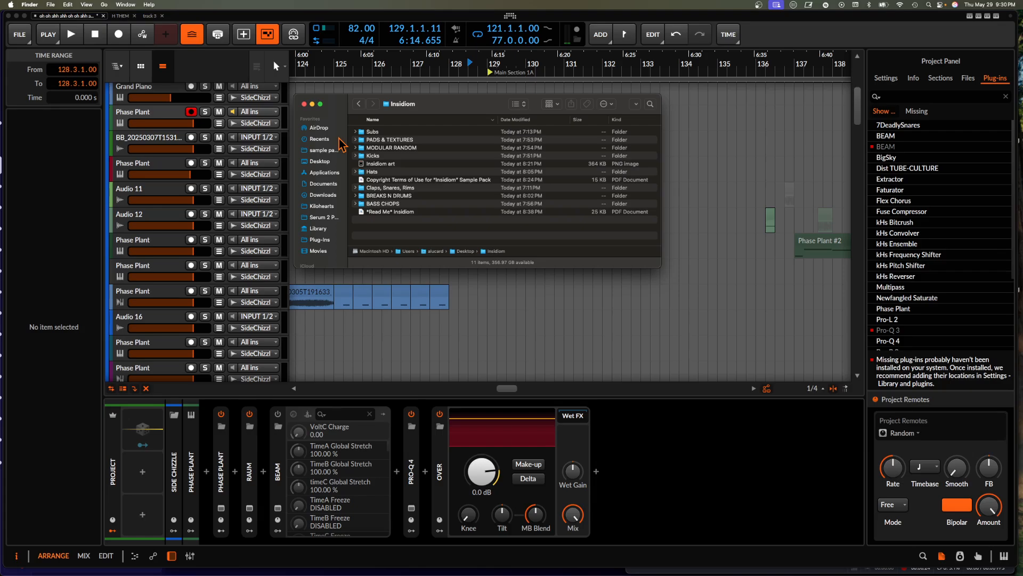
# Expand the Kicks folder, preview its kick samples one after another down to Alckem_Ins_Kicks D 0.wav, and collapse the folder
pyautogui.click(366, 157)
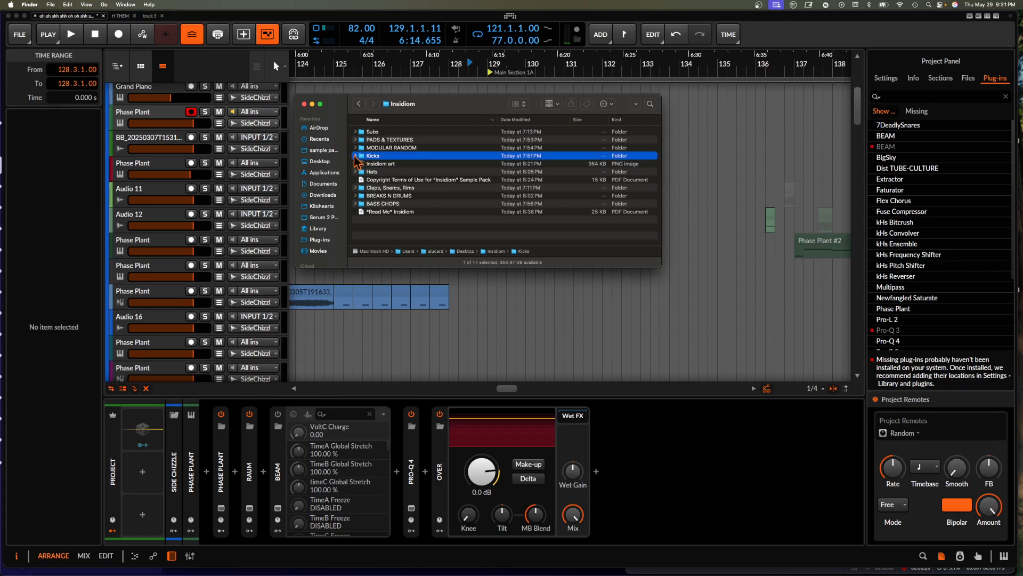
pyautogui.press('Right')
pyautogui.scroll(-2, 428, 216)
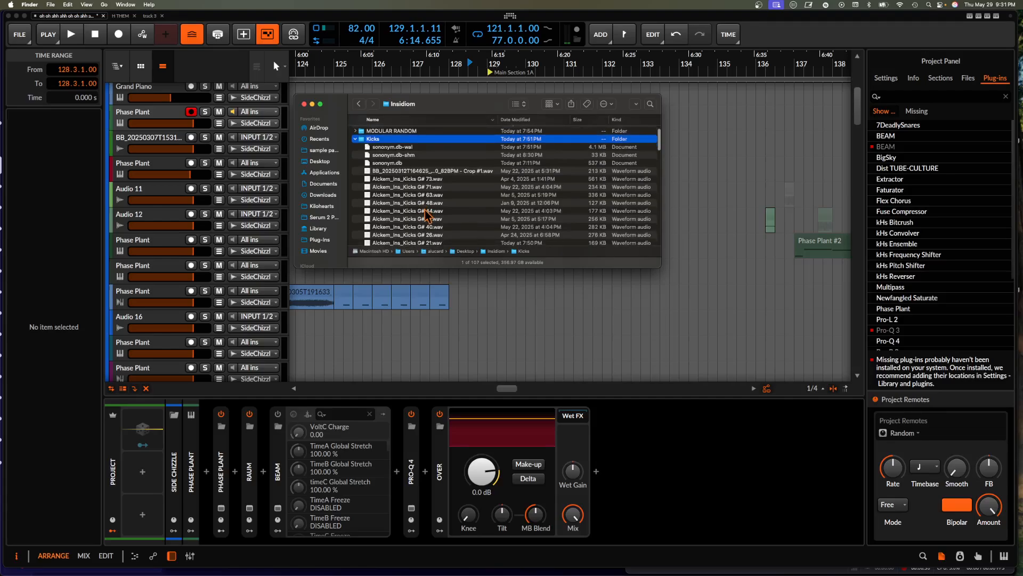
pyautogui.click(425, 212)
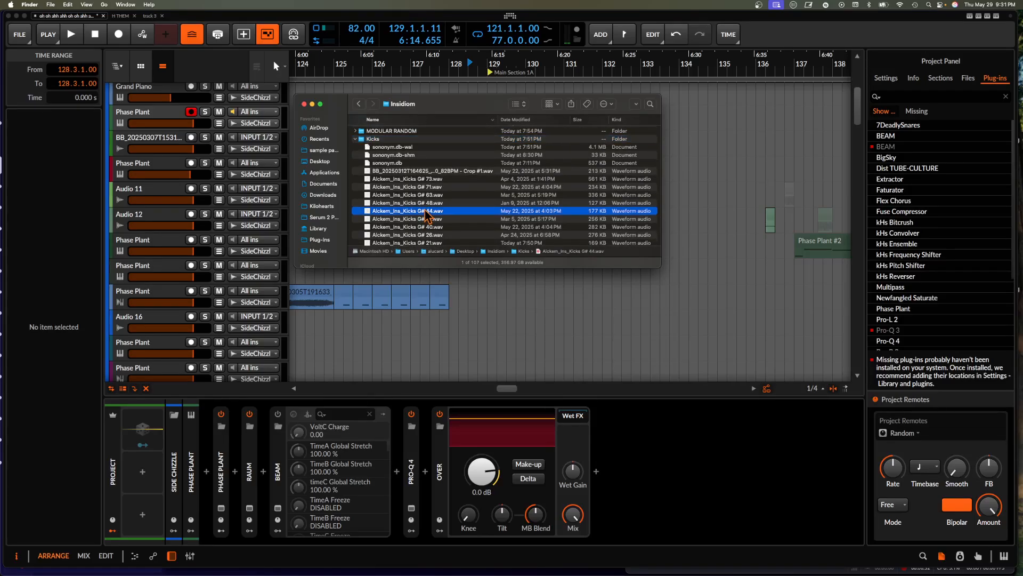
pyautogui.press('space')
pyautogui.press('Down')
pyautogui.press('Down')
pyautogui.press('Down')
pyautogui.press('Down')
pyautogui.press('Down')
pyautogui.press('Down')
pyautogui.press('Down')
pyautogui.press('Down')
pyautogui.press('Down')
pyautogui.press('Down')
pyautogui.press('Down')
pyautogui.press('Down')
pyautogui.press('Down')
pyautogui.press('Down')
pyautogui.press('Down')
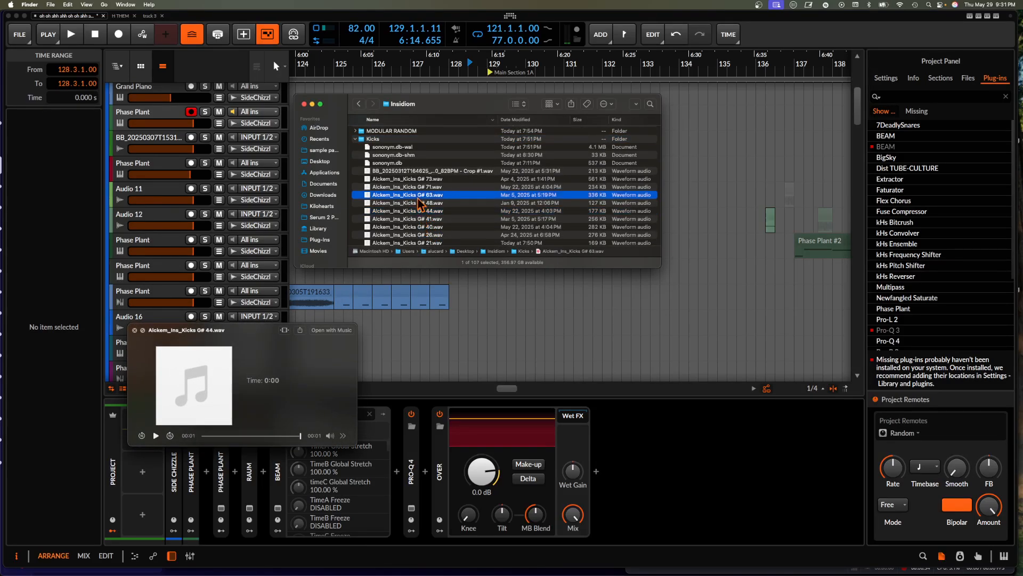
pyautogui.press('Down')
pyautogui.press('Down')
pyautogui.press('Down')
pyautogui.press('Down')
pyautogui.press('Down')
pyautogui.press('Down')
pyautogui.press('Down')
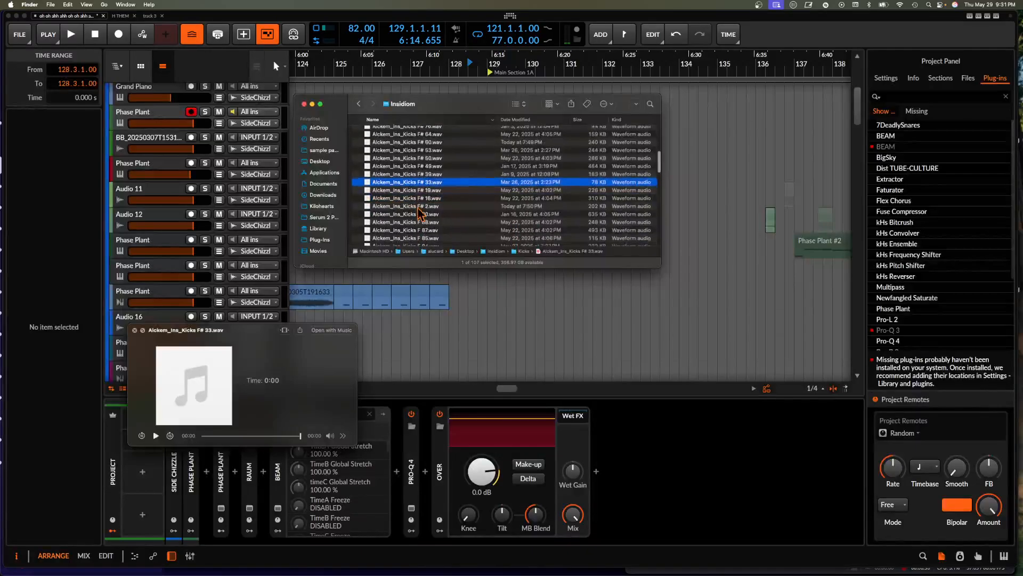
pyautogui.press('Down')
pyautogui.press('Down')
pyautogui.press('Down')
pyautogui.press('Down')
pyautogui.press('Down')
pyautogui.press('Down')
pyautogui.press('Down')
pyautogui.press('Down')
pyautogui.press('Down')
pyautogui.press('Down')
pyautogui.press('Down')
pyautogui.press('Down')
pyautogui.press('Down')
pyautogui.press('Down')
pyautogui.press('Down')
pyautogui.press('Down')
pyautogui.press('Down')
pyautogui.press('Down')
pyautogui.press('Down')
pyautogui.press('Down')
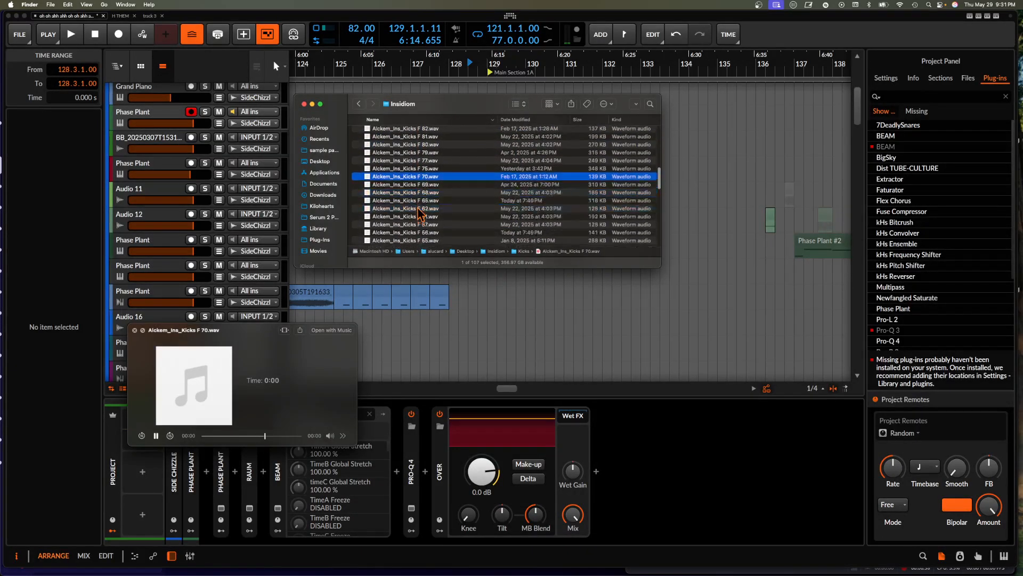
pyautogui.press('Down')
pyautogui.press('Down')
pyautogui.press('Down')
pyautogui.press('Down')
pyautogui.press('Down')
pyautogui.press('Down')
pyautogui.press('Down')
pyautogui.press('Down')
pyautogui.press('Down')
pyautogui.press('Down')
pyautogui.press('Down')
pyautogui.press('Down')
pyautogui.press('Down')
pyautogui.press('Down')
pyautogui.press('Down')
pyautogui.press('Down')
pyautogui.press('Down')
pyautogui.press('Down')
pyautogui.press('Down')
pyautogui.press('Down')
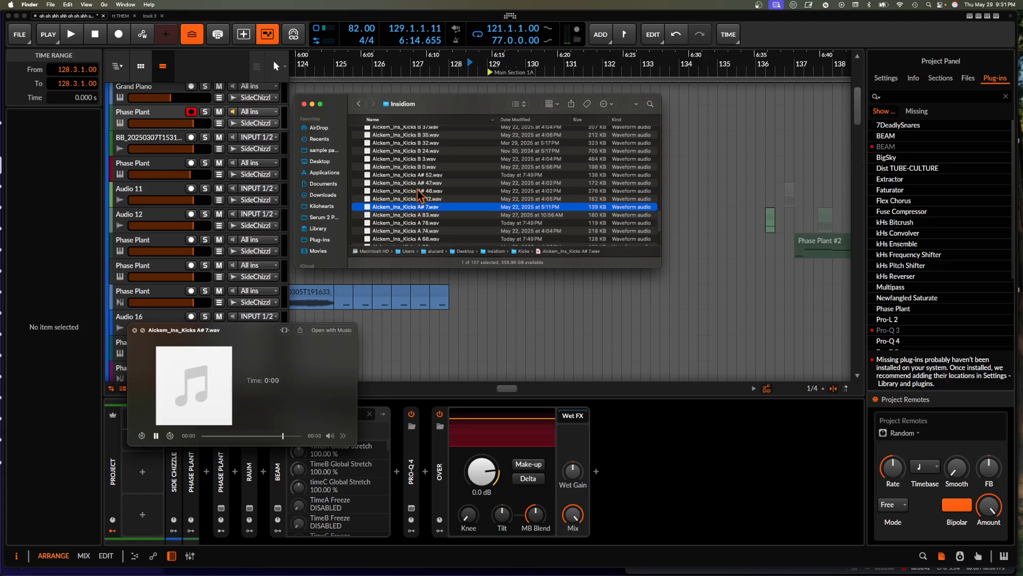
pyautogui.press('Down')
pyautogui.press('Down')
pyautogui.press('Down')
pyautogui.press('Down')
pyautogui.press('Down')
pyautogui.press('Down')
pyautogui.press('Down')
pyautogui.press('Down')
pyautogui.press('Down')
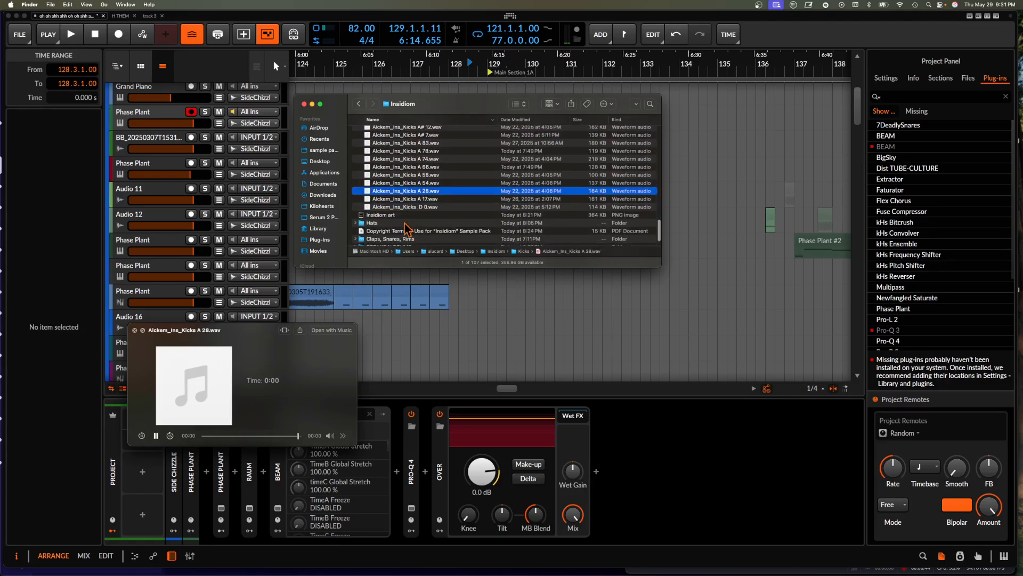
pyautogui.scroll(20, 384, 187)
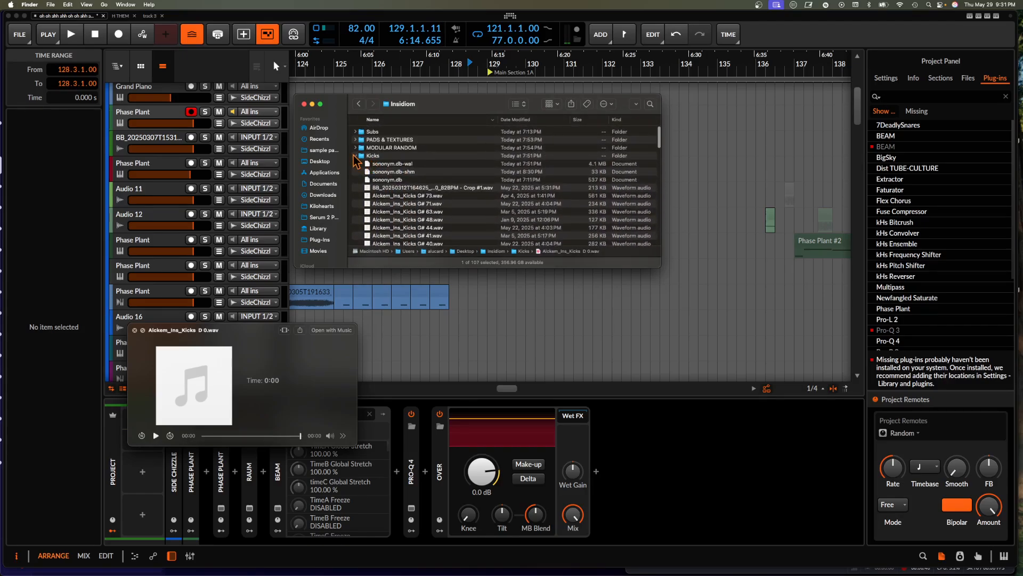
pyautogui.click(355, 156)
# Expand the Claps, Snares, Rims folder, preview its samples one after another down to Alckem_Ins_CSR F 8.wav, and collapse the folder
pyautogui.click(362, 188)
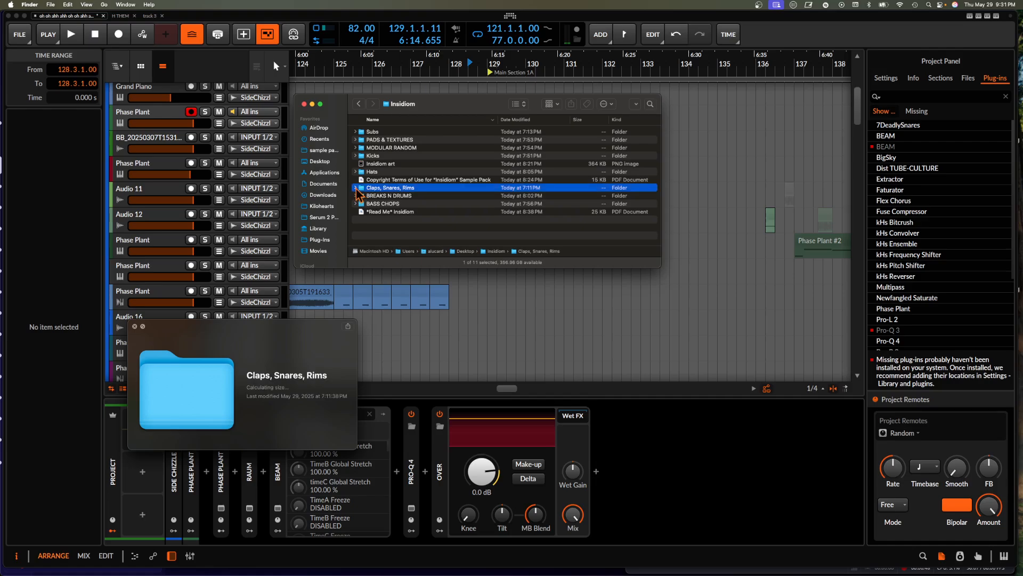
pyautogui.press('Right')
pyautogui.click(415, 229)
pyautogui.scroll(-1, 415, 232)
pyautogui.press('Down')
pyautogui.press('Down')
pyautogui.press('Down')
pyautogui.press('Down')
pyautogui.press('Down')
pyautogui.press('Down')
pyautogui.press('Down')
pyautogui.press('Down')
pyautogui.press('Down')
pyautogui.press('Down')
pyautogui.press('Down')
pyautogui.press('Down')
pyautogui.press('Down')
pyautogui.press('Down')
pyautogui.press('Down')
pyautogui.press('Down')
pyautogui.press('Down')
pyautogui.press('Down')
pyautogui.press('Down')
pyautogui.press('Down')
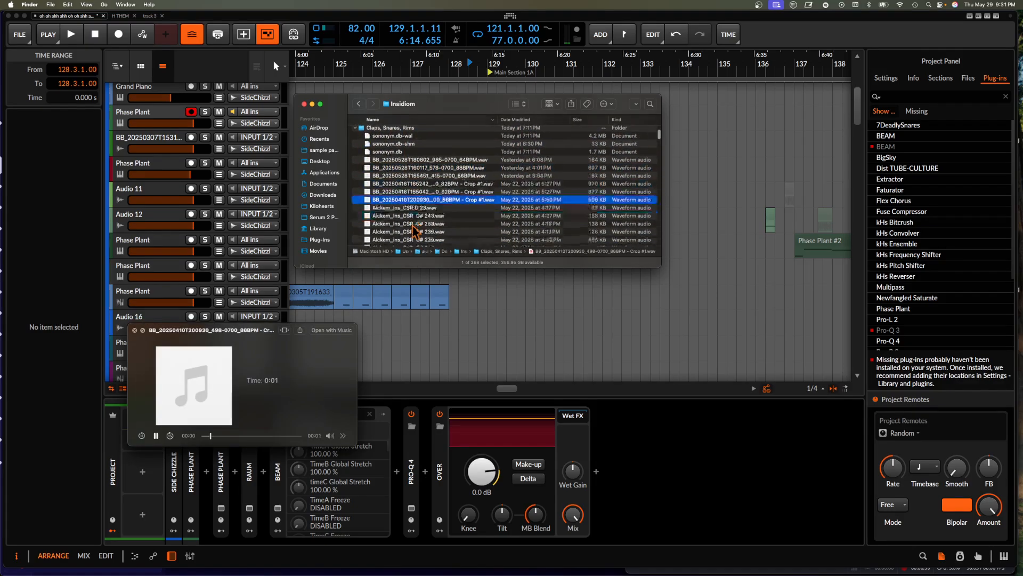
pyautogui.press('Down')
pyautogui.press('Down')
pyautogui.press('Down')
pyautogui.press('Down')
pyautogui.press('Down')
pyautogui.press('Down')
pyautogui.press('Down')
pyautogui.press('Down')
pyautogui.press('Down')
pyautogui.press('Down')
pyautogui.press('Down')
pyautogui.press('Down')
pyautogui.press('Down')
pyautogui.press('Down')
pyautogui.press('Down')
pyautogui.press('Down')
pyautogui.press('Down')
pyautogui.press('Down')
pyautogui.press('Down')
pyautogui.press('Down')
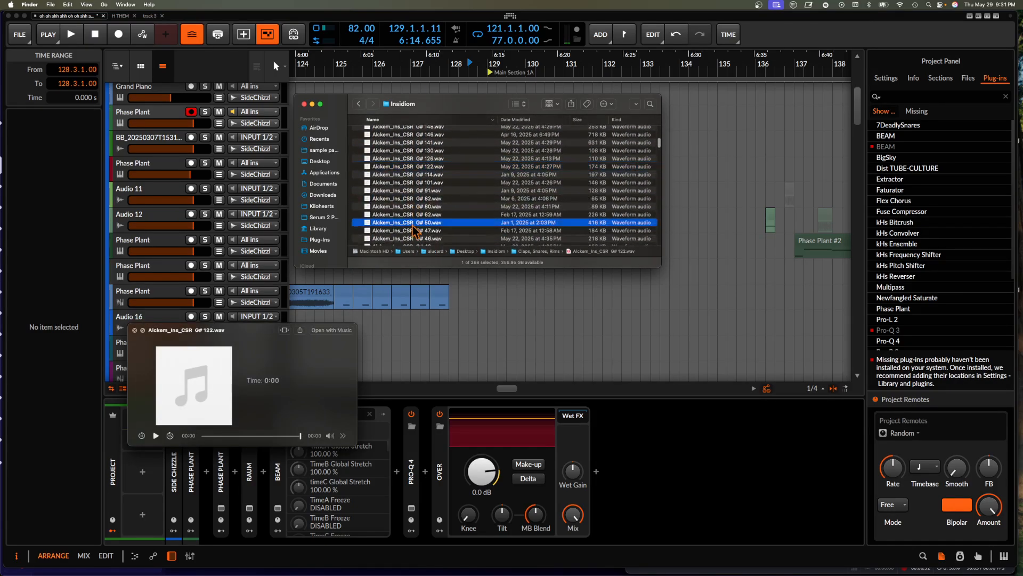
pyautogui.press('Down')
pyautogui.press('Down')
pyautogui.press('Down')
pyautogui.press('Down')
pyautogui.press('Down')
pyautogui.press('Down')
pyautogui.press('Down')
pyautogui.press('Down')
pyautogui.press('Down')
pyautogui.press('Down')
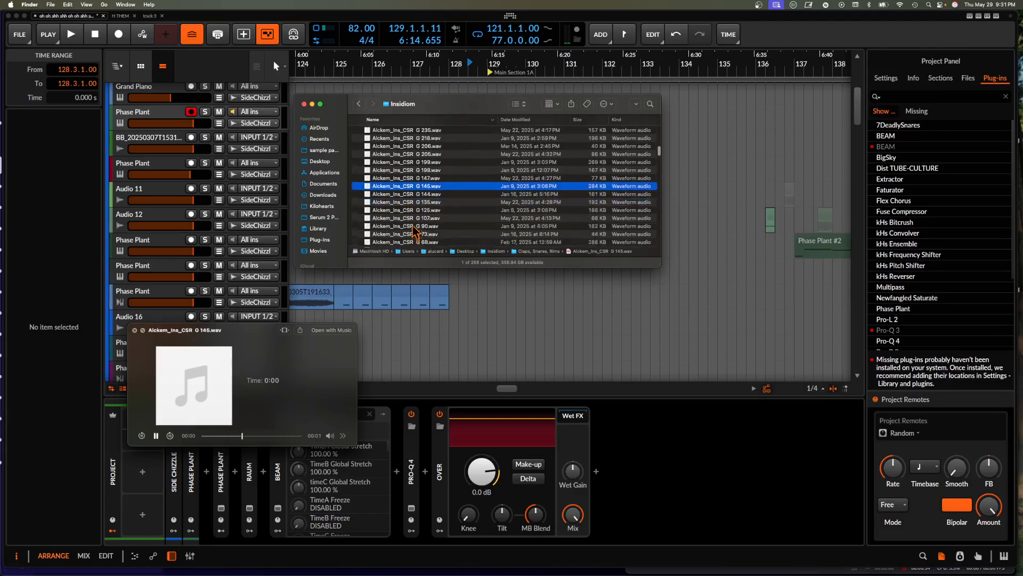
pyautogui.press('Down')
pyautogui.press('Down')
pyautogui.press('Down')
pyautogui.press('Down')
pyautogui.press('Down')
pyautogui.press('Down')
pyautogui.press('Down')
pyautogui.press('Down')
pyautogui.press('Down')
pyautogui.press('Down')
pyautogui.press('Down')
pyautogui.press('Down')
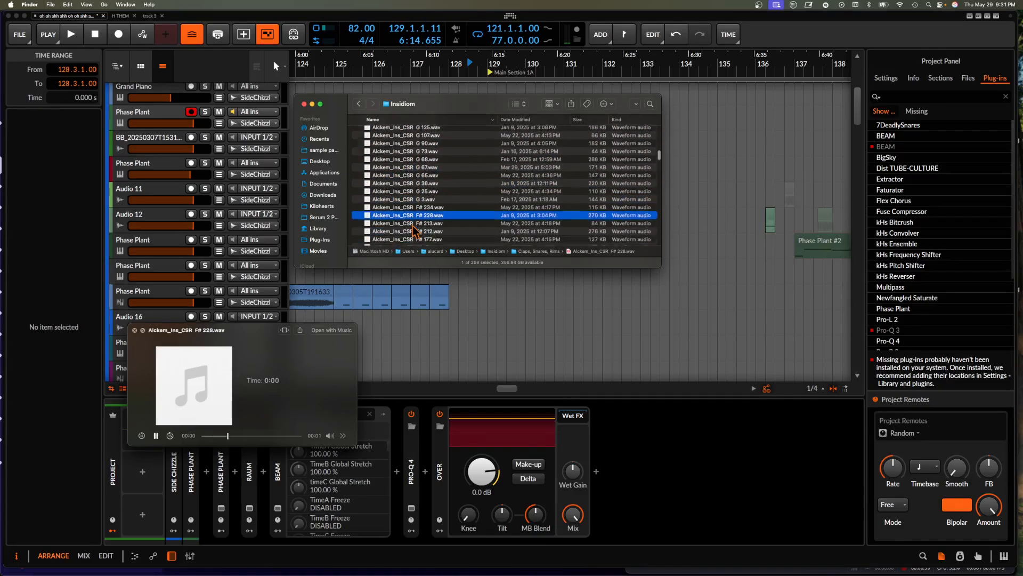
pyautogui.press('Down')
pyautogui.press('Down')
pyautogui.press('Down')
pyautogui.press('Down')
pyautogui.press('Down')
pyautogui.press('Down')
pyautogui.press('Down')
pyautogui.press('Down')
pyautogui.press('Down')
pyautogui.press('Down')
pyautogui.press('Down')
pyautogui.press('Down')
pyautogui.press('Down')
pyautogui.press('Down')
pyautogui.press('Down')
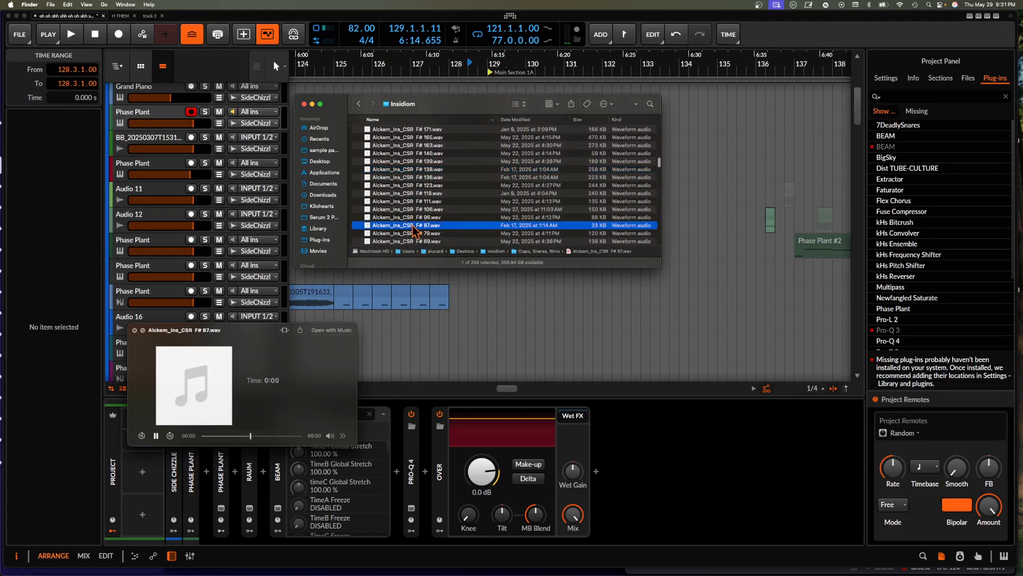
pyautogui.press('Down')
pyautogui.press('Down')
pyautogui.press('Down')
pyautogui.press('Down')
pyautogui.press('Down')
pyautogui.press('Down')
pyautogui.press('Down')
pyautogui.press('Down')
pyautogui.press('Down')
pyautogui.press('Down')
pyautogui.press('Down')
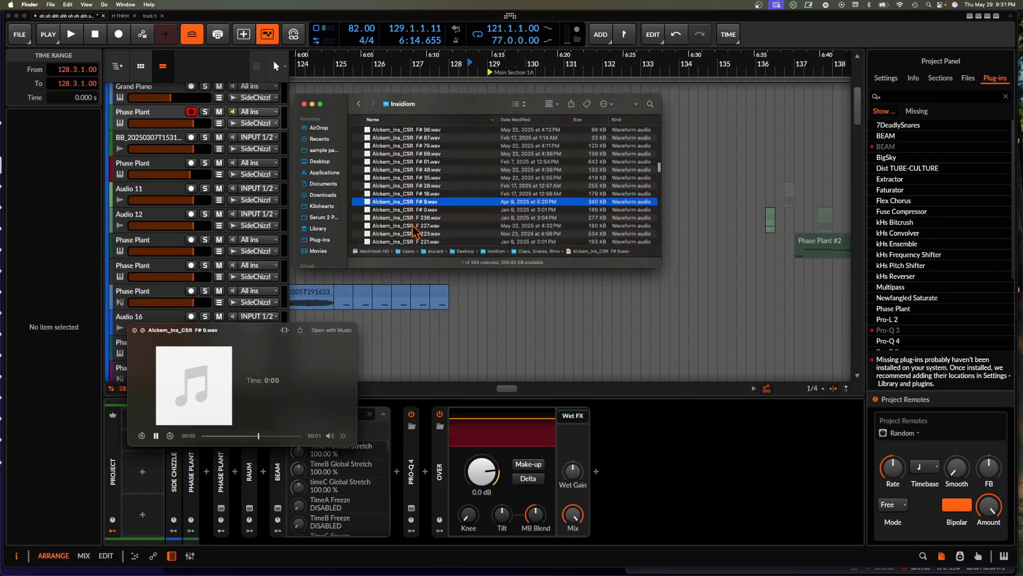
pyautogui.press('Down')
pyautogui.press('Down')
pyautogui.press('Down')
pyautogui.press('Down')
pyautogui.press('Down')
pyautogui.press('Down')
pyautogui.press('Down')
pyautogui.press('Down')
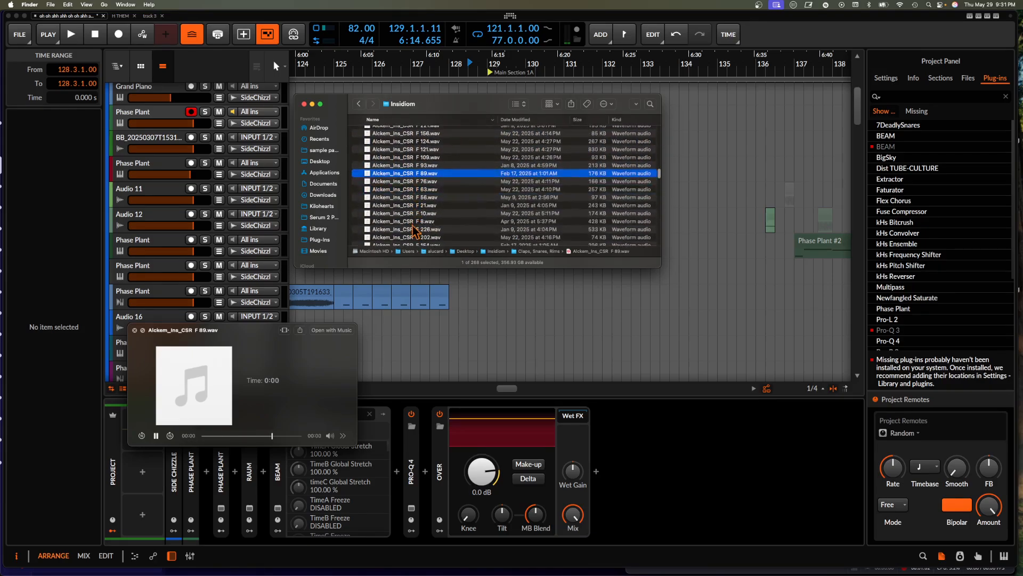
pyautogui.scroll(15, 360, 195)
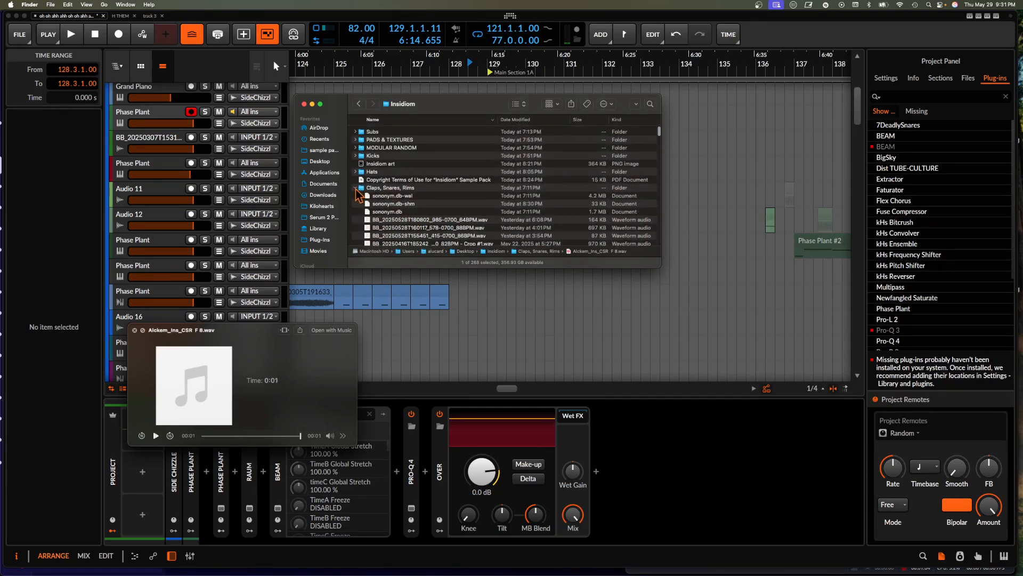
pyautogui.click(355, 188)
# Expand the Subs folder, preview its sub samples one after another from Alckem_Ins_Sub G 1.wav down to Alckem_Ins_Sub F 7.wav, and collapse the folder
pyautogui.click(356, 132)
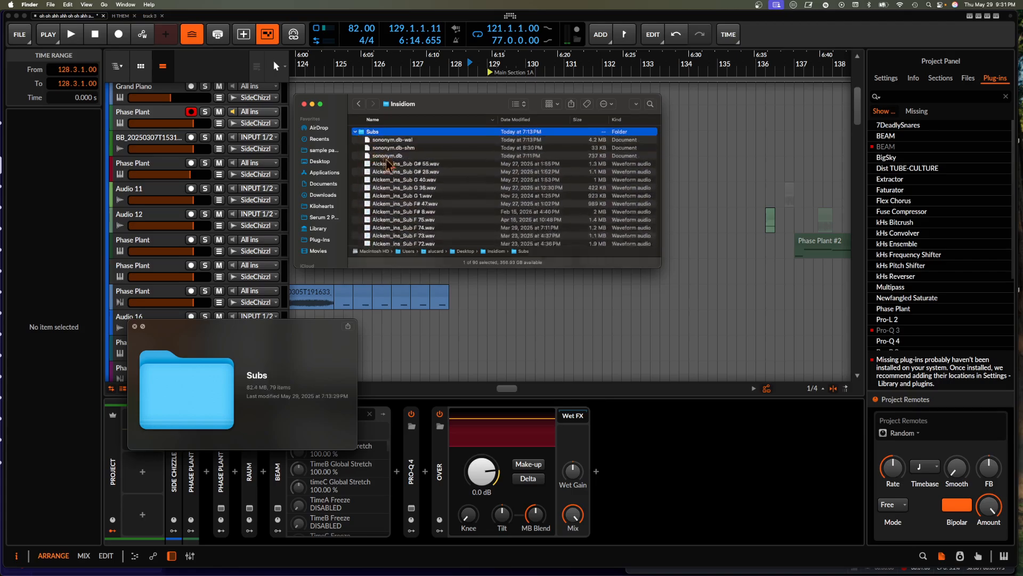
pyautogui.click(398, 197)
pyautogui.scroll(-3, 399, 201)
pyautogui.press('Down')
pyautogui.press('Down')
pyautogui.press('Down')
pyautogui.press('Down')
pyautogui.press('Down')
pyautogui.press('Down')
pyautogui.press('Down')
pyautogui.press('Down')
pyautogui.press('Down')
pyautogui.press('Down')
pyautogui.press('Down')
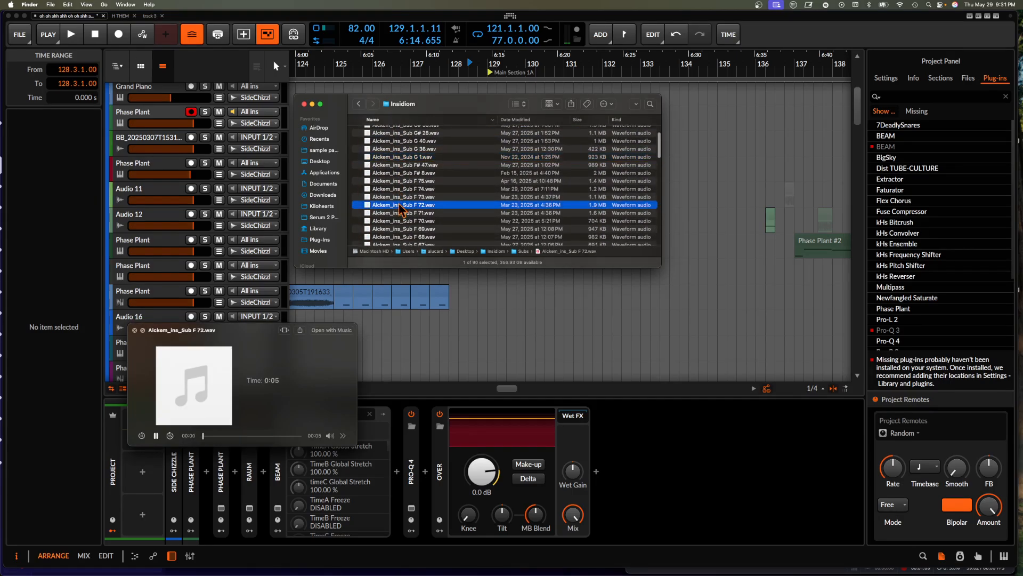
pyautogui.press('Down')
pyautogui.press('Down')
pyautogui.press('Down')
pyautogui.press('Down')
pyautogui.press('Down')
pyautogui.press('Down')
pyautogui.press('Down')
pyautogui.press('Down')
pyautogui.press('Down')
pyautogui.press('Down')
pyautogui.press('Down')
pyautogui.press('Down')
pyautogui.press('Down')
pyautogui.press('Down')
pyautogui.press('Down')
pyautogui.press('Down')
pyautogui.press('Down')
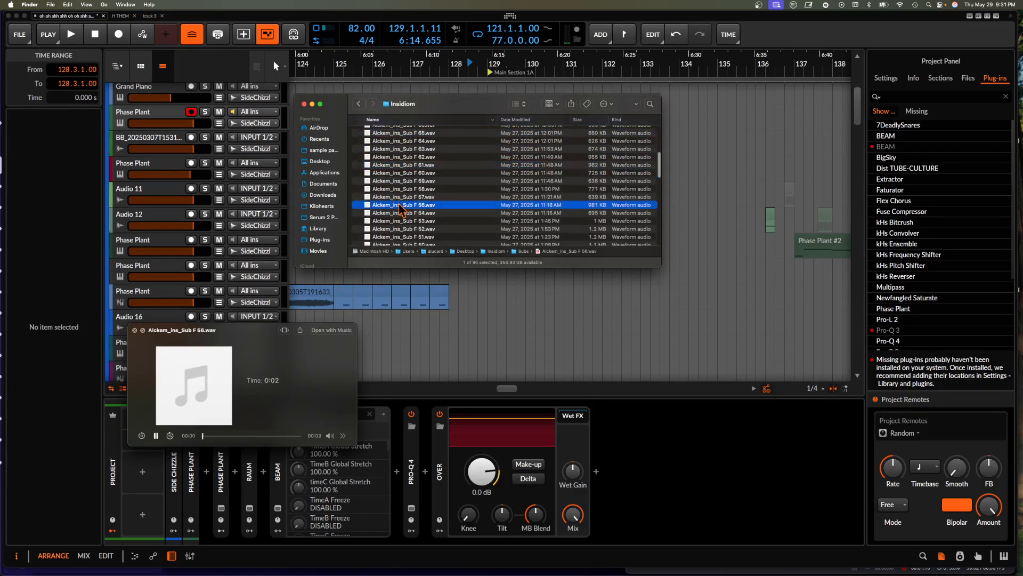
pyautogui.press('Down')
pyautogui.press('Down')
pyautogui.press('Down')
pyautogui.press('Down')
pyautogui.press('Down')
pyautogui.press('Down')
pyautogui.press('Down')
pyautogui.press('Down')
pyautogui.press('Down')
pyautogui.press('Down')
pyautogui.press('Down')
pyautogui.press('Down')
pyautogui.press('Down')
pyautogui.press('Down')
pyautogui.press('Down')
pyautogui.press('Down')
pyautogui.press('Down')
pyautogui.press('Down')
pyautogui.press('Down')
pyautogui.press('Down')
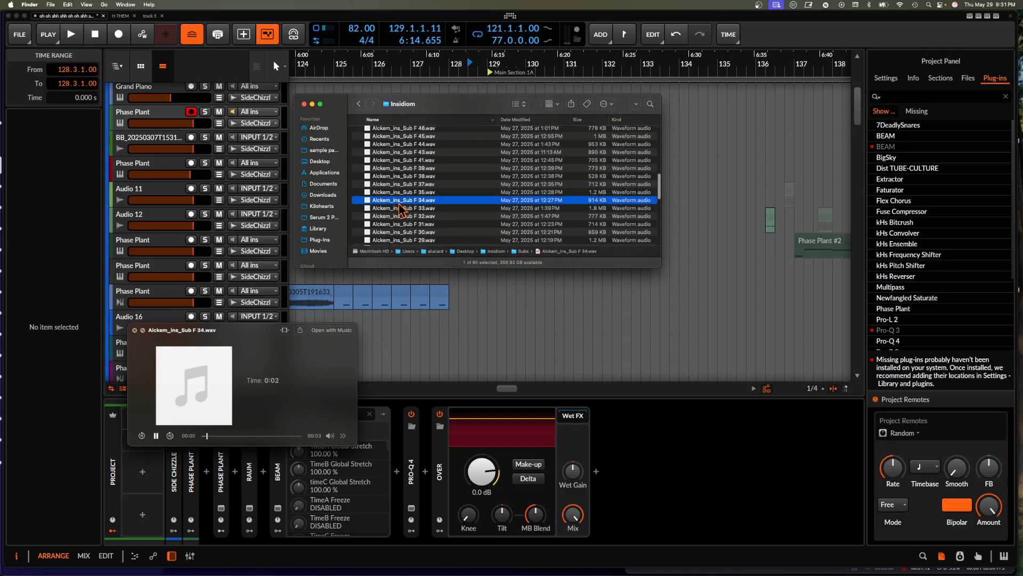
pyautogui.press('Down')
pyautogui.press('Down')
pyautogui.press('Down')
pyautogui.press('Down')
pyautogui.press('Down')
pyautogui.press('Down')
pyautogui.press('Down')
pyautogui.press('Down')
pyautogui.press('Down')
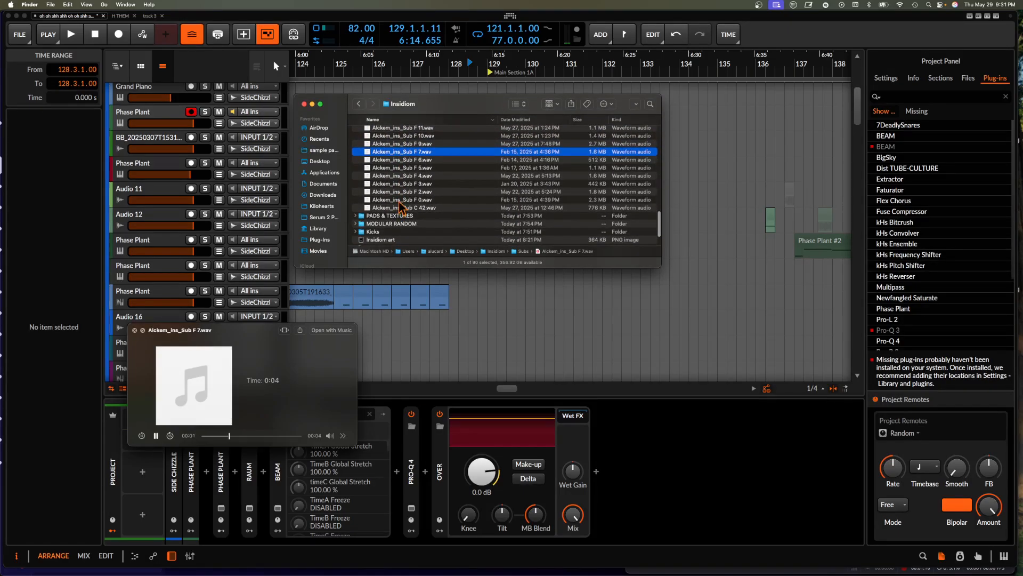
pyautogui.scroll(5, 400, 205)
pyautogui.click(357, 132)
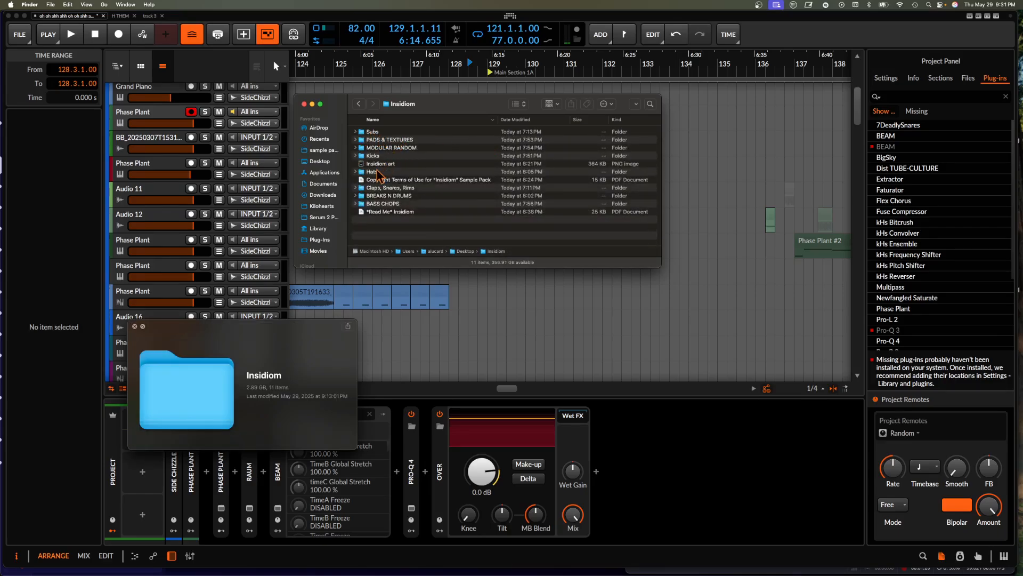
# Expand the BASS CHOPS folder and preview a selection of its samples from Alckem_Ins_Bass Chop G# 52.wav down to Alckem_Ins_Bass Chop G 82.wav
pyautogui.click(357, 205)
pyautogui.scroll(-3, 395, 213)
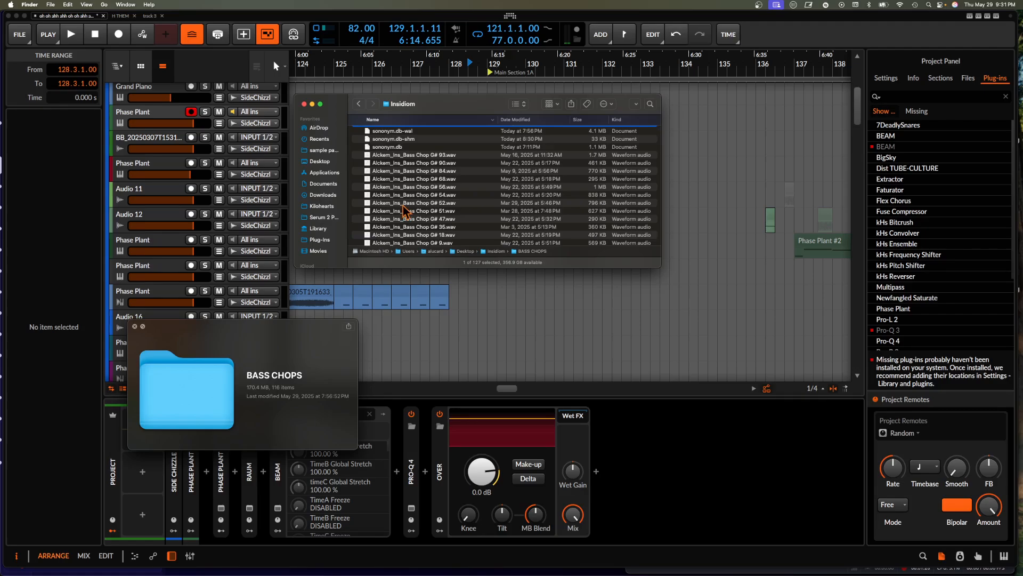
pyautogui.click(404, 204)
pyautogui.scroll(-2, 404, 207)
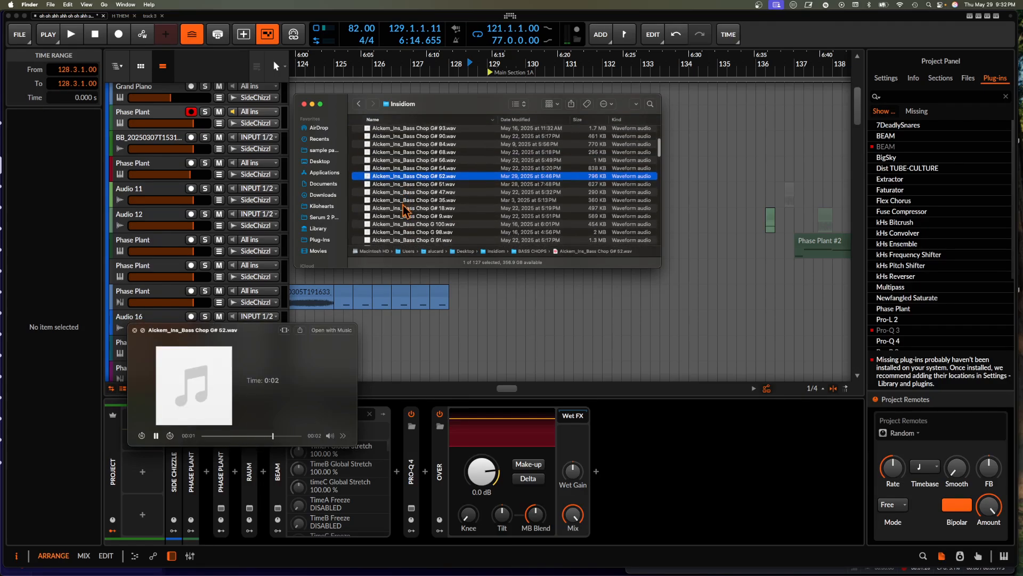
pyautogui.click(404, 203)
pyautogui.scroll(-1, 404, 205)
pyautogui.click(404, 205)
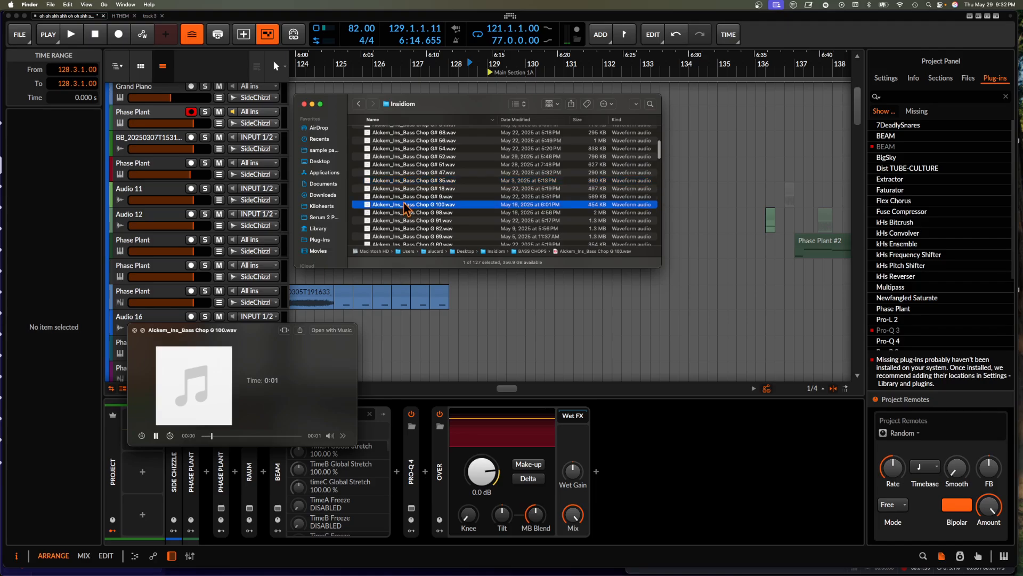
pyautogui.scroll(-1, 409, 207)
pyautogui.click(415, 207)
pyautogui.scroll(-1, 417, 211)
pyautogui.scroll(-1, 419, 213)
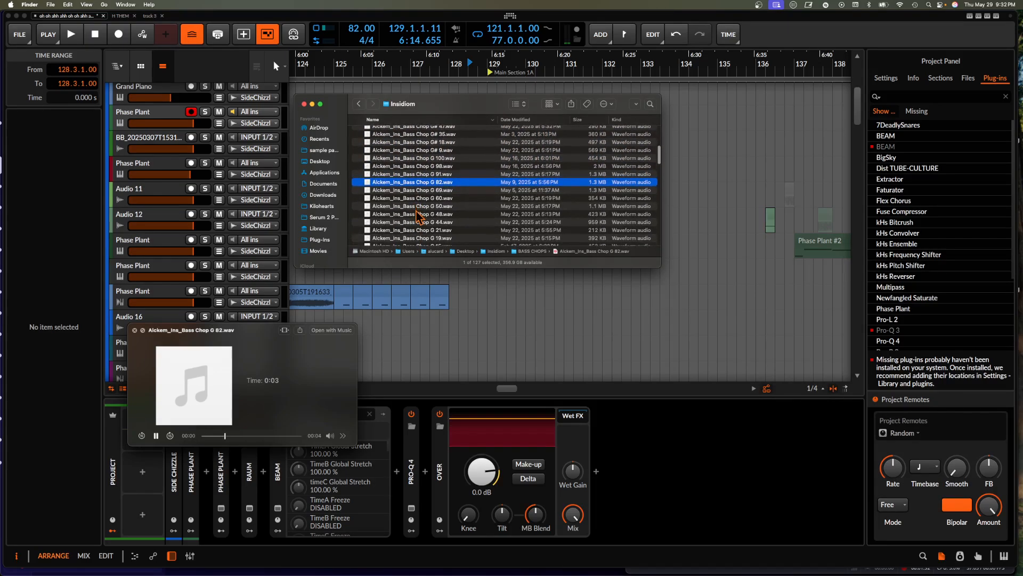
# Preview more bass chops from Alckem_Ins_Bass Chop G 48.wav down to Alckem_Ins_Bass Chop F# 40.wav, and collapse the BASS CHOPS folder
pyautogui.click(420, 210)
pyautogui.scroll(-2, 421, 212)
pyautogui.scroll(-1, 420, 210)
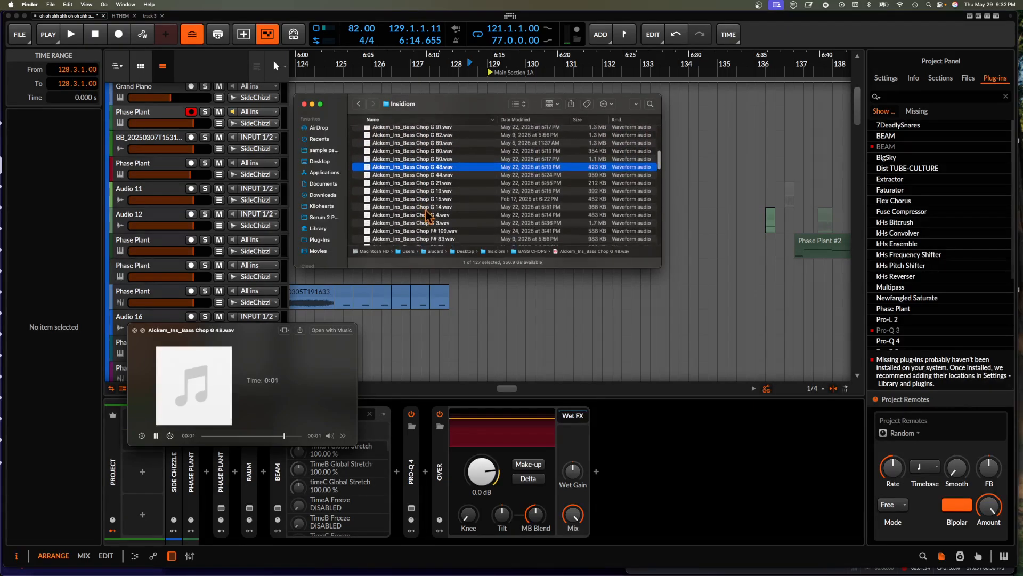
pyautogui.click(421, 208)
pyautogui.scroll(-2, 423, 211)
pyautogui.click(422, 210)
pyautogui.scroll(-3, 422, 210)
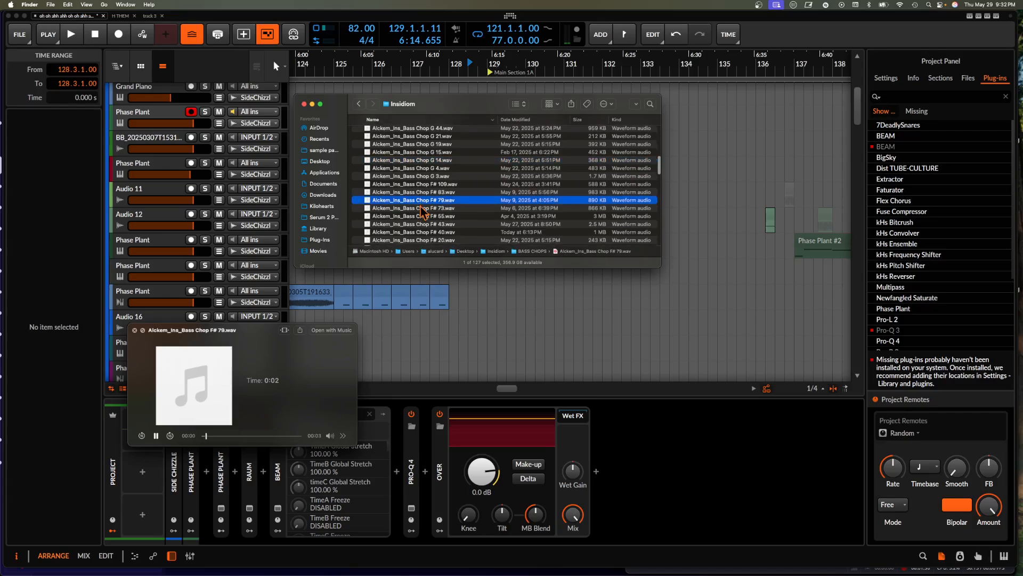
pyautogui.click(422, 209)
pyautogui.scroll(-2, 422, 210)
pyautogui.scroll(15, 423, 211)
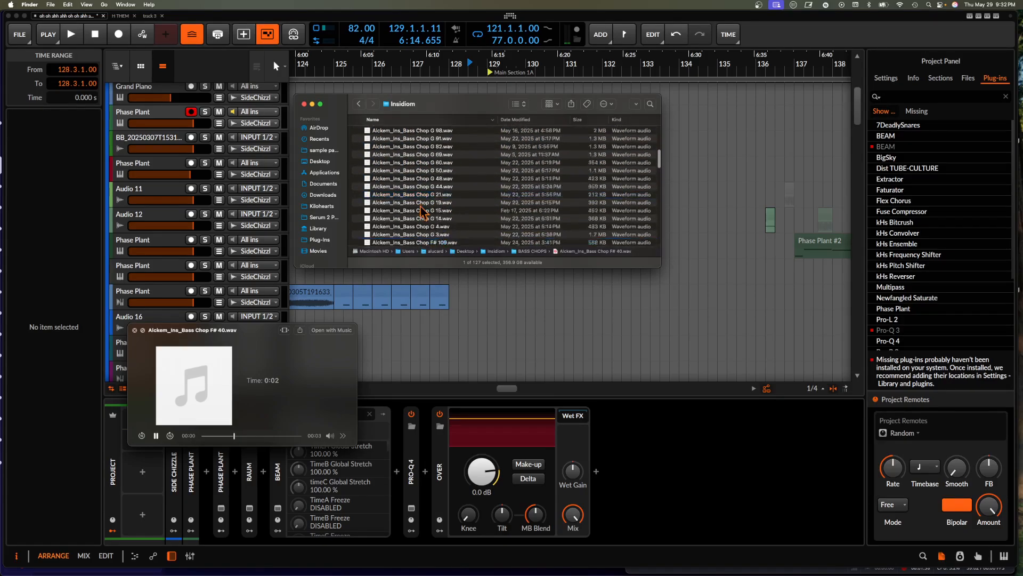
pyautogui.click(355, 204)
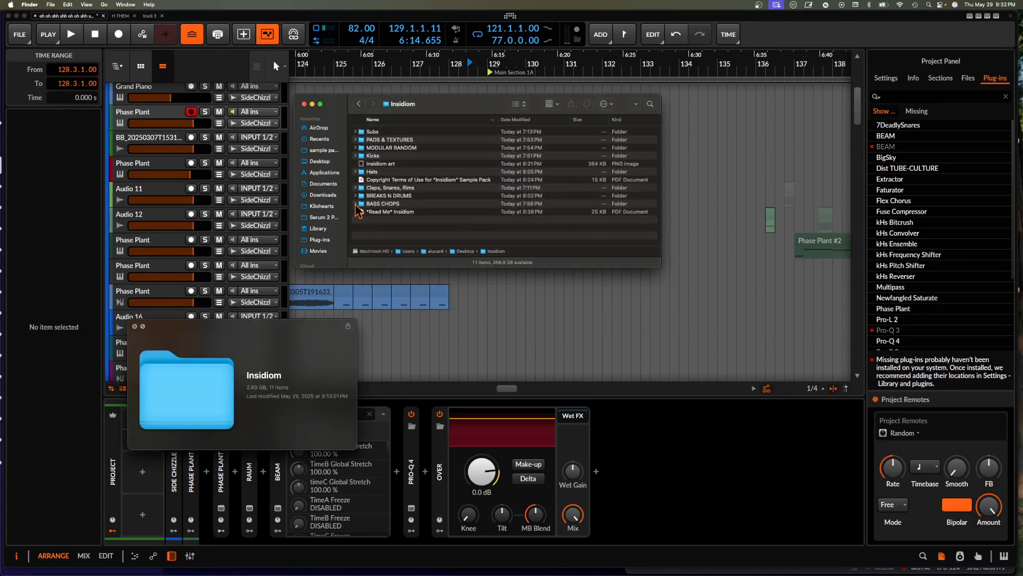
# Expand the BREAKS N DRUMS folder and preview several drum loops from Alckem_Ins_DLoop 185 50.wav down to Alckem_Ins_DLoop 144.5 31.wav
pyautogui.click(356, 196)
pyautogui.click(356, 196)
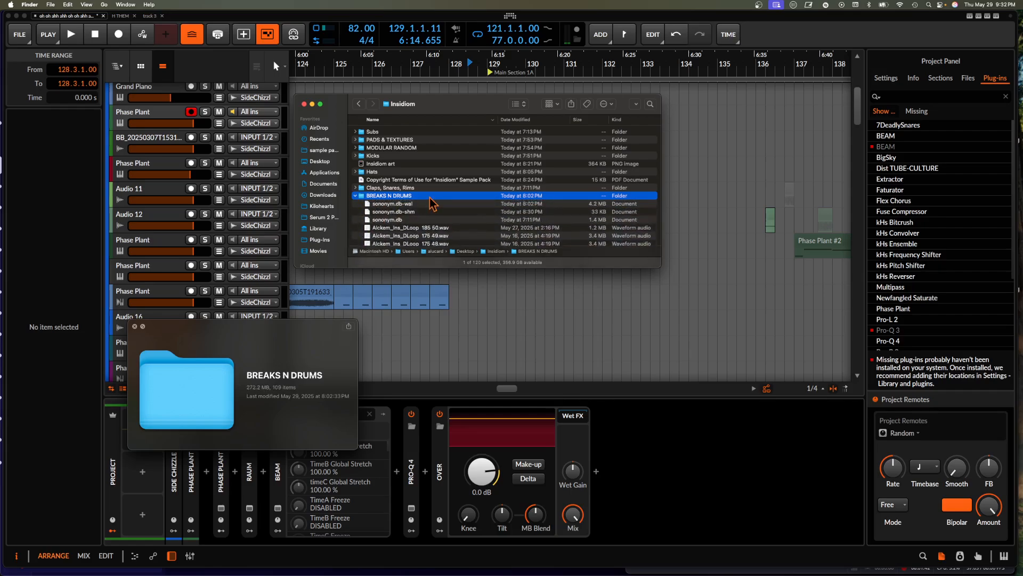
pyautogui.scroll(-4, 414, 184)
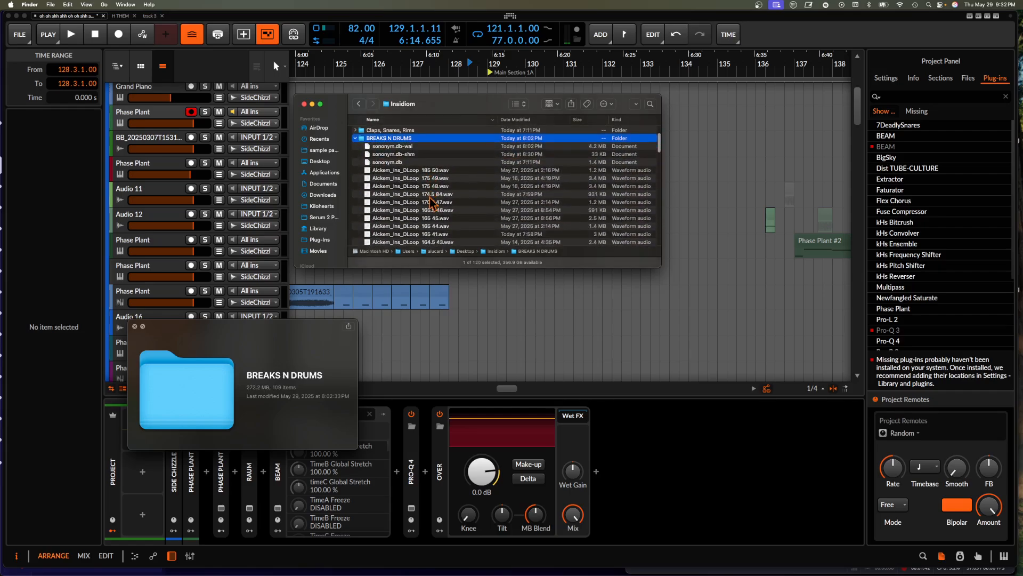
pyautogui.click(407, 173)
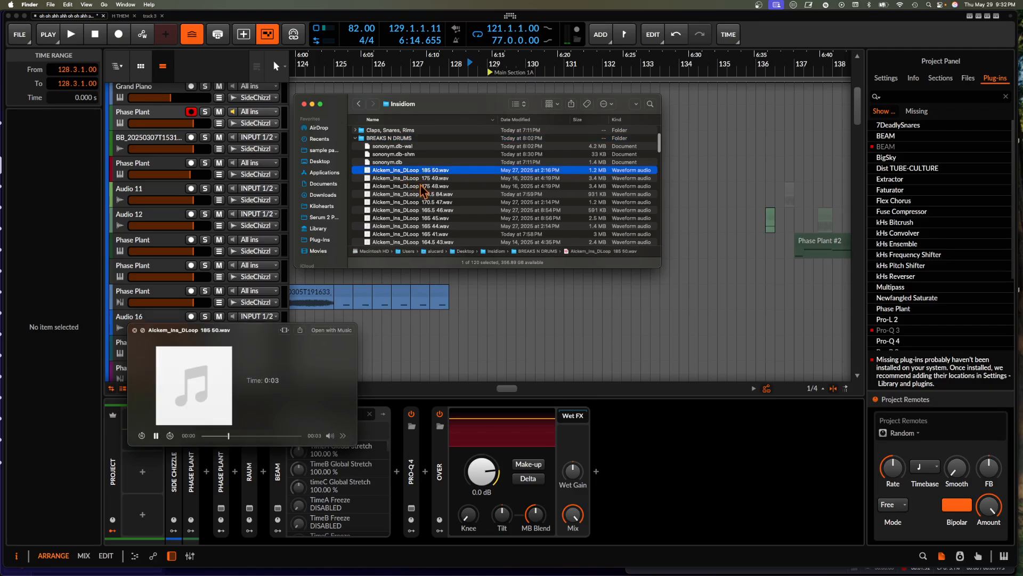
pyautogui.click(419, 187)
pyautogui.scroll(-5, 419, 184)
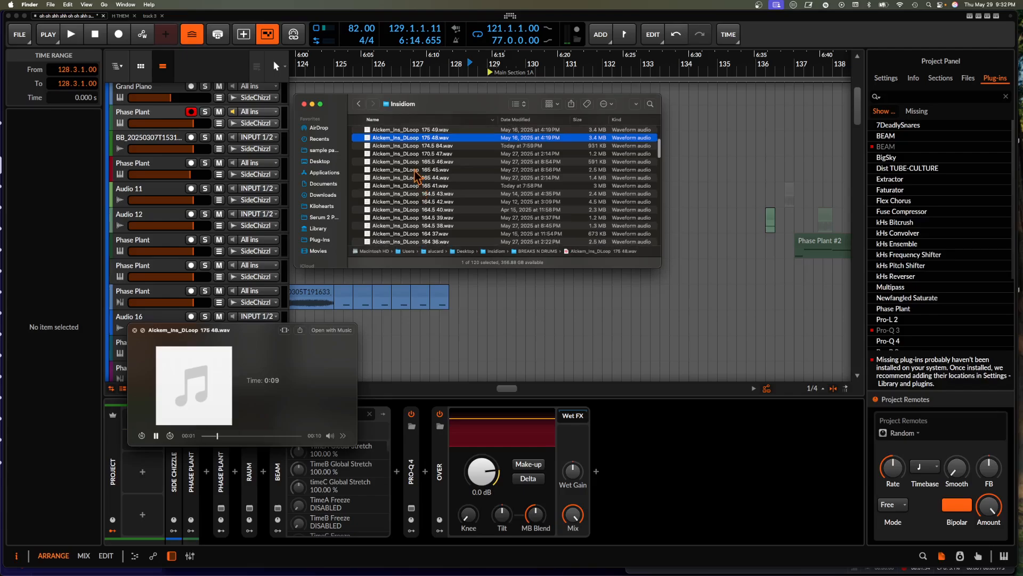
pyautogui.click(415, 179)
pyautogui.scroll(-5, 415, 180)
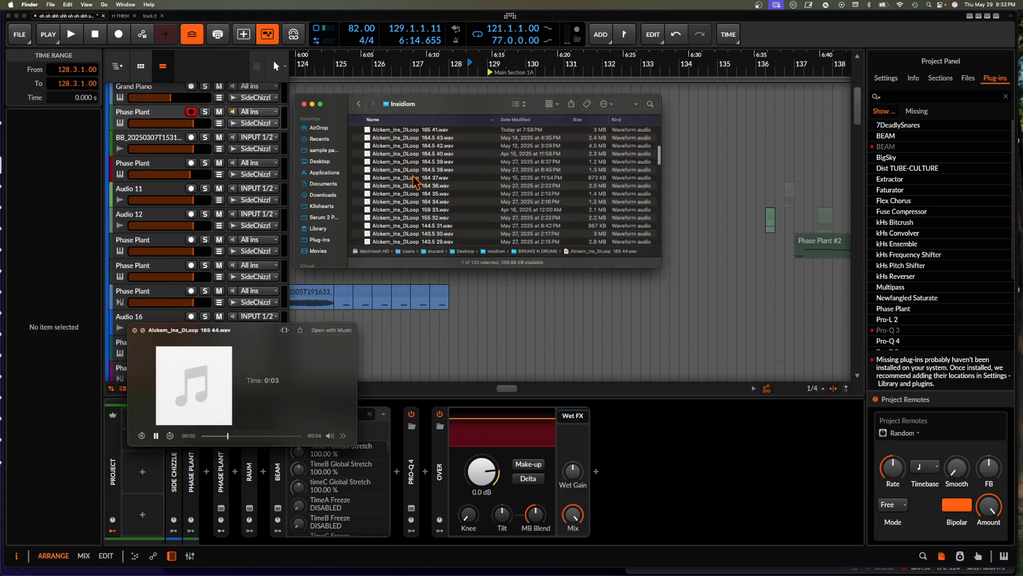
pyautogui.click(415, 178)
pyautogui.scroll(-3, 414, 175)
pyautogui.click(414, 178)
pyautogui.scroll(-3, 413, 174)
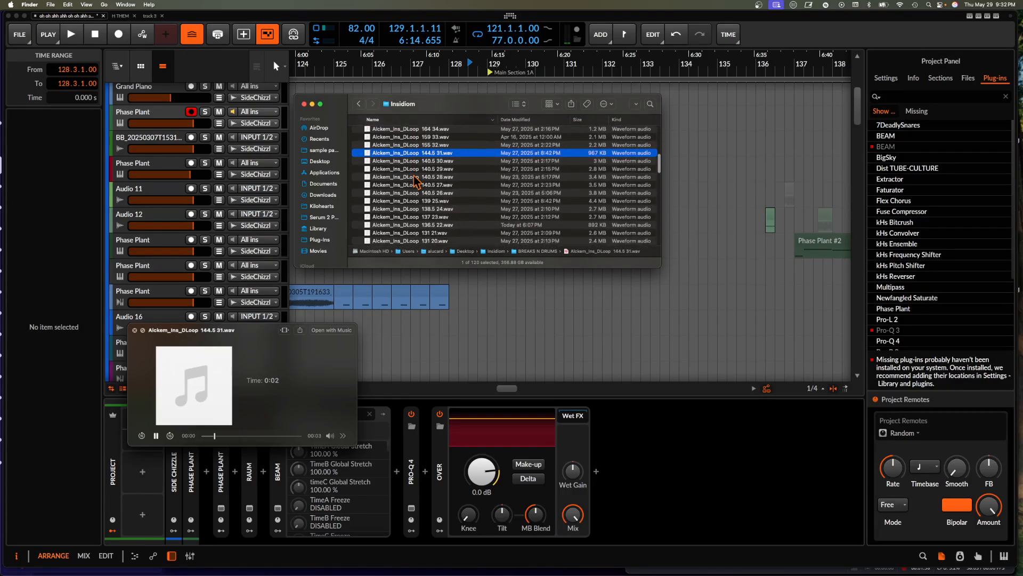
# Preview a selection of the mid-tempo drum loops, including Alckem_Ins_DLoop 130.5 18.wav, 126 97.wav and 119.5 12.wav, down to 109.5 5.wav
pyautogui.click(414, 178)
pyautogui.scroll(-3, 414, 176)
pyautogui.click(399, 215)
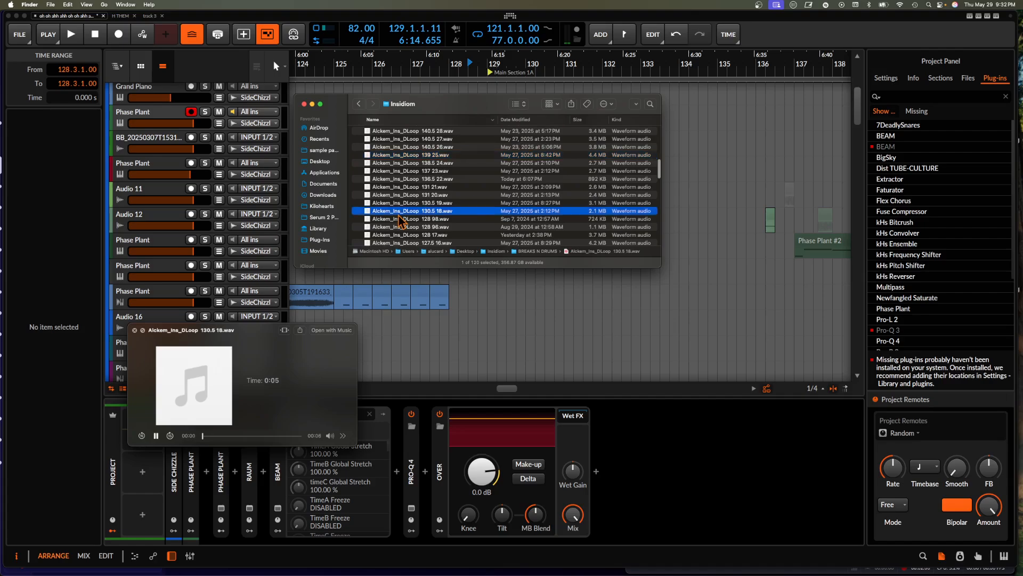
pyautogui.scroll(-4, 399, 216)
pyautogui.scroll(-1, 399, 218)
pyautogui.click(399, 217)
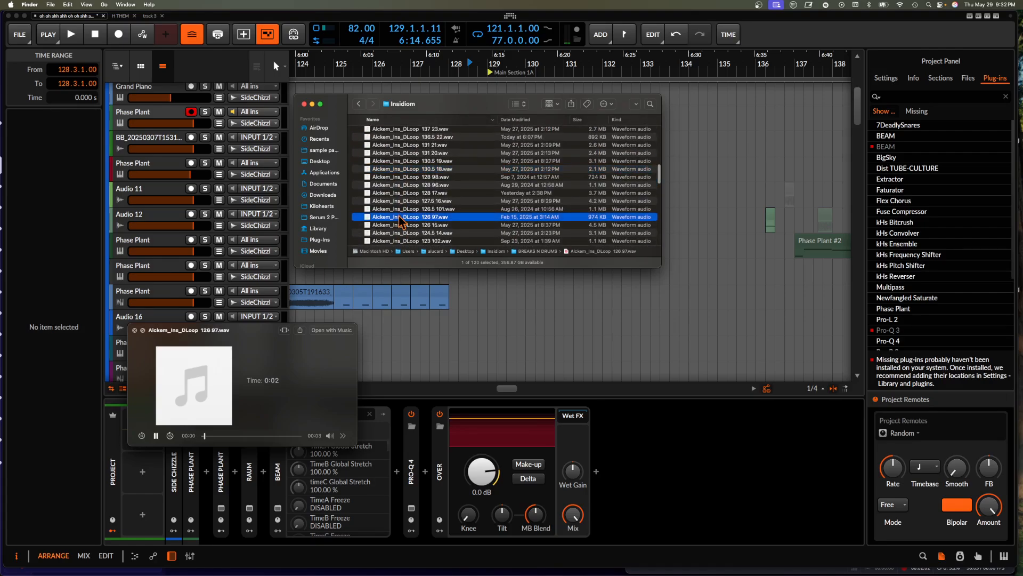
pyautogui.scroll(-3, 400, 219)
pyautogui.click(399, 214)
pyautogui.scroll(-3, 400, 216)
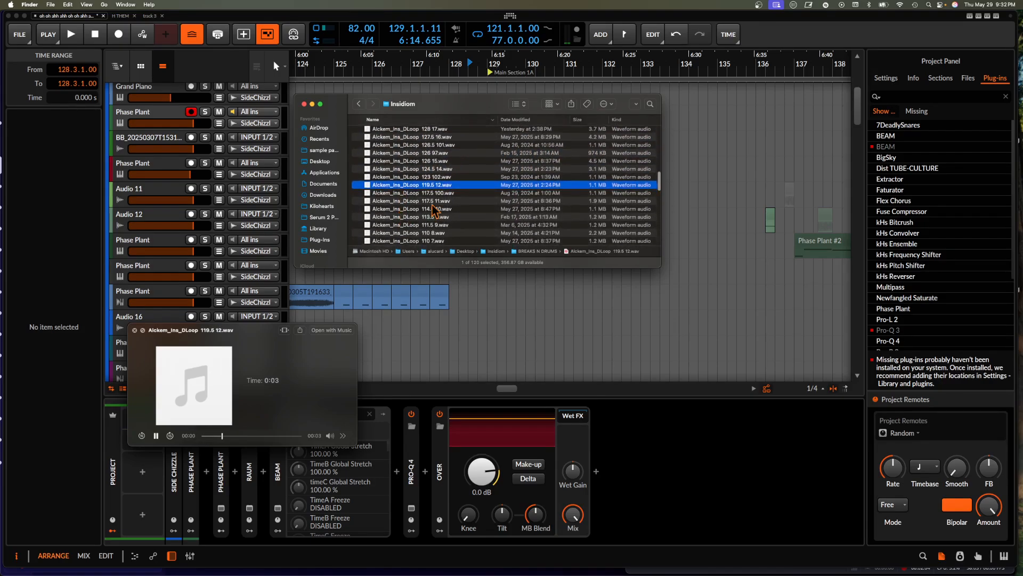
pyautogui.click(411, 194)
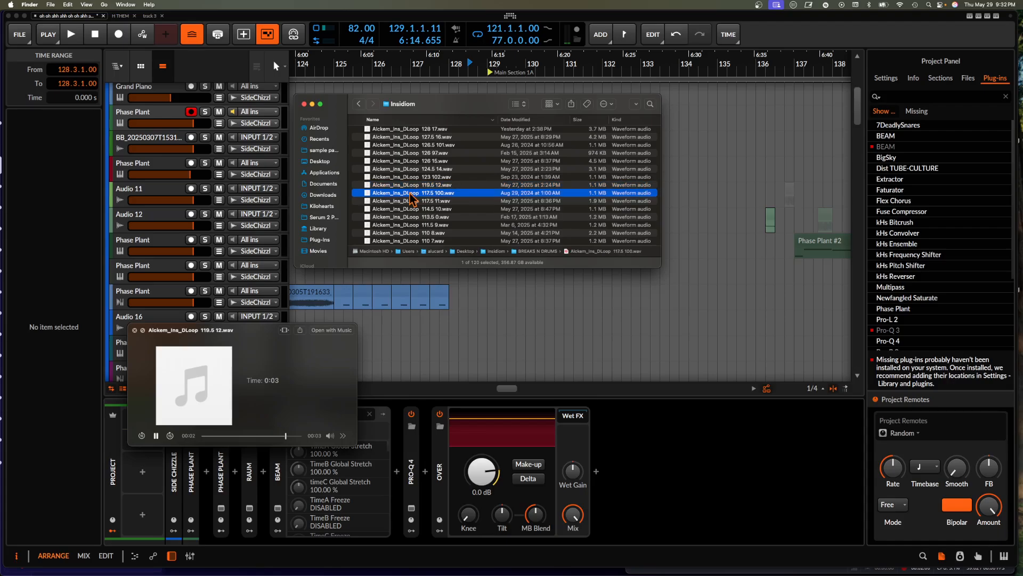
pyautogui.scroll(-3, 410, 194)
pyautogui.click(410, 194)
pyautogui.scroll(-2, 410, 198)
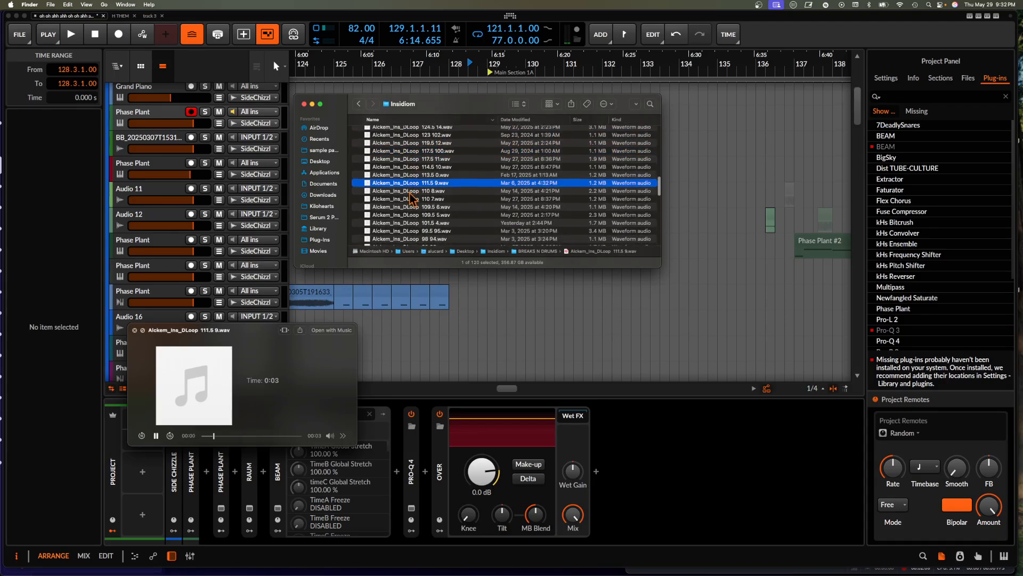
pyautogui.click(409, 200)
pyautogui.scroll(-1, 408, 206)
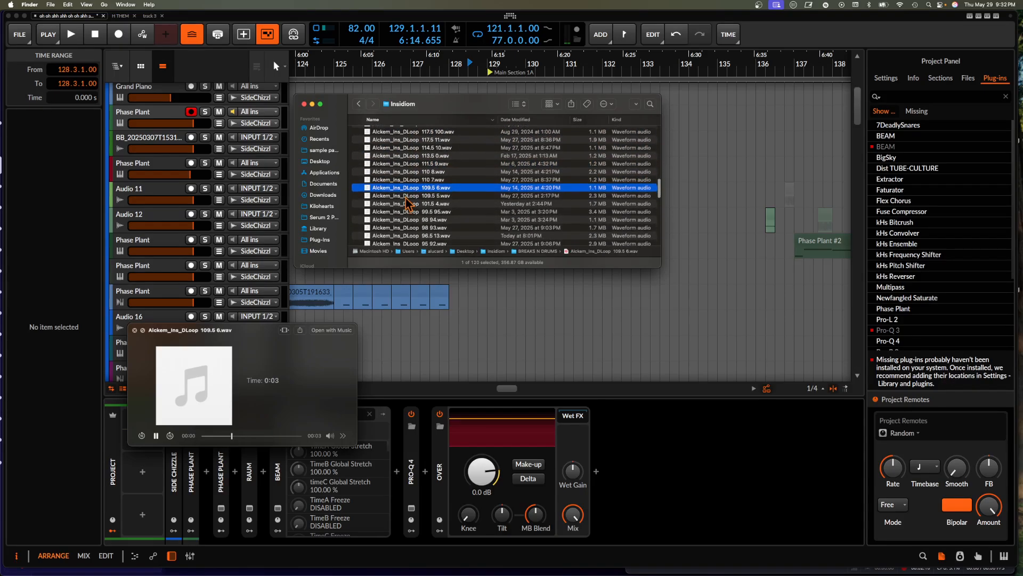
pyautogui.click(406, 195)
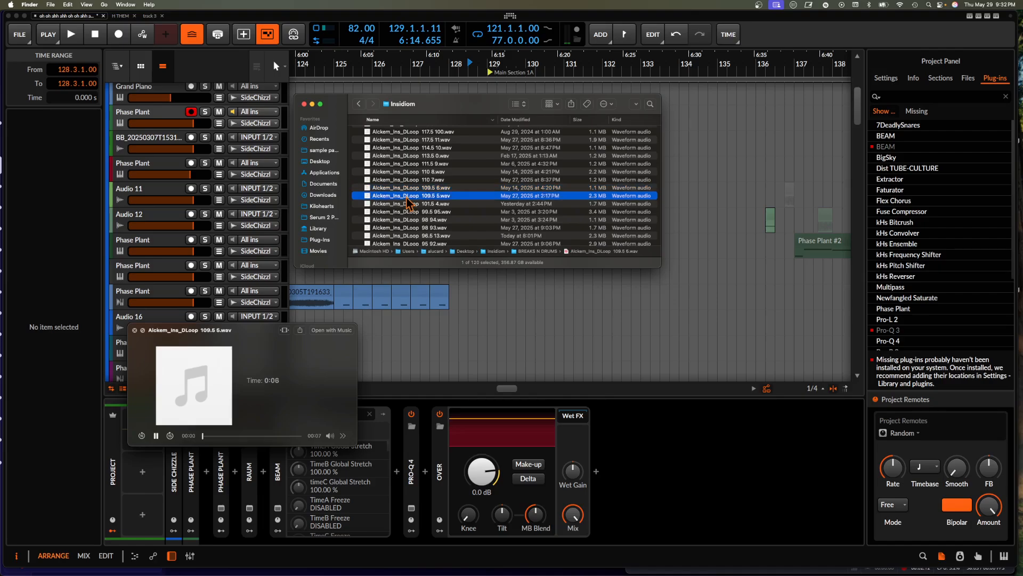
# Preview a selection of the slower drum loops, starting with Alckem_Ins_DLoop 99.5 95.wav and ending with Alckem_Ins_DLoop 87 85.wav
pyautogui.scroll(-2, 408, 200)
pyautogui.click(404, 193)
pyautogui.scroll(-2, 404, 193)
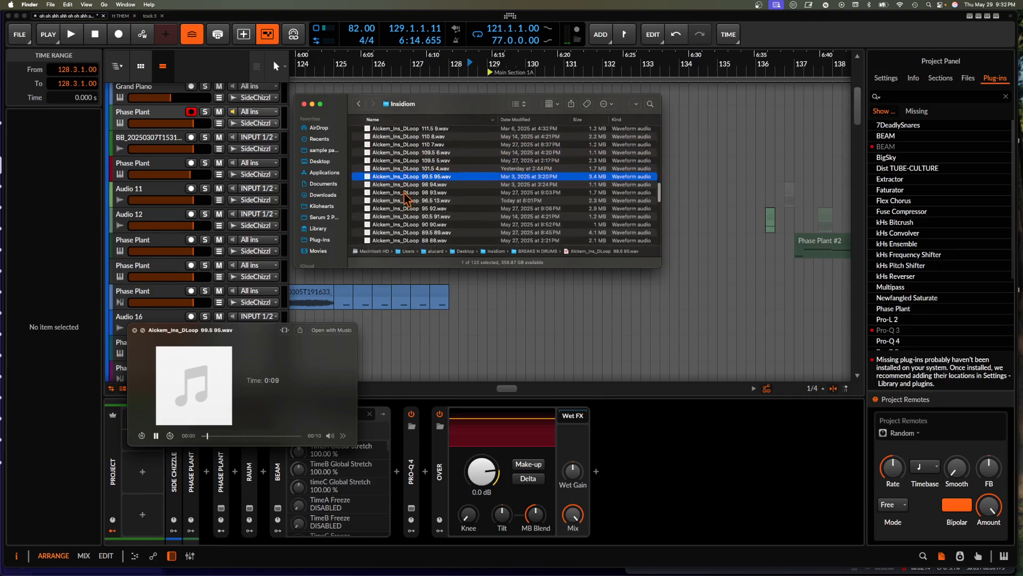
pyautogui.click(404, 193)
pyautogui.scroll(-2, 403, 194)
pyautogui.click(402, 192)
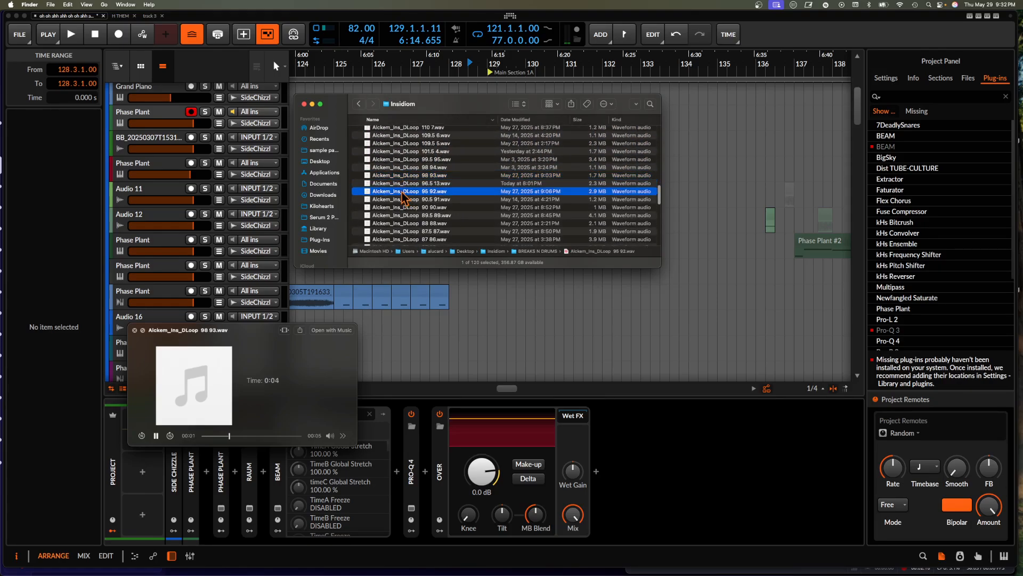
pyautogui.scroll(-5, 402, 192)
pyautogui.click(402, 189)
pyautogui.scroll(-3, 402, 192)
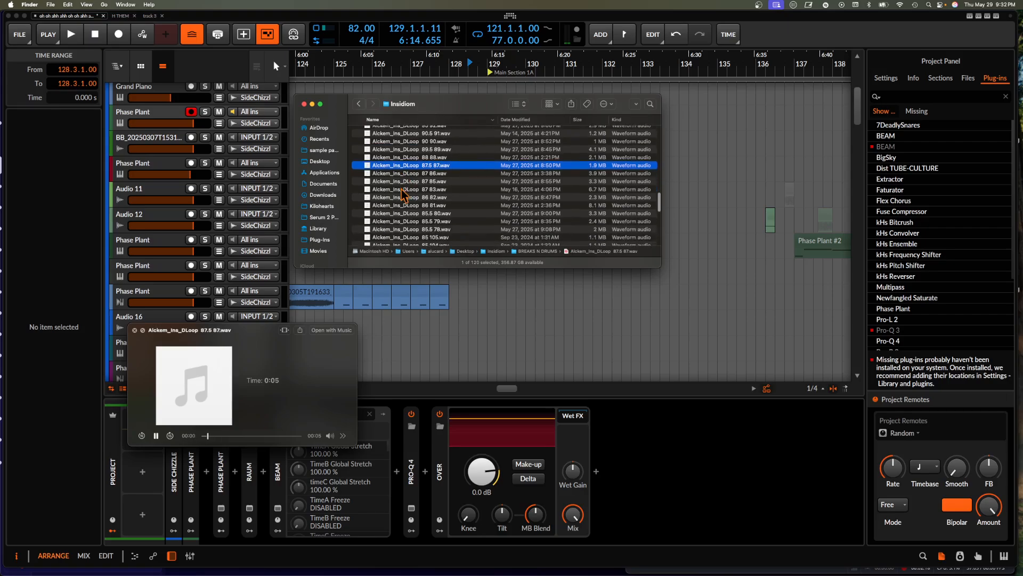
pyautogui.click(401, 189)
pyautogui.scroll(-2, 401, 189)
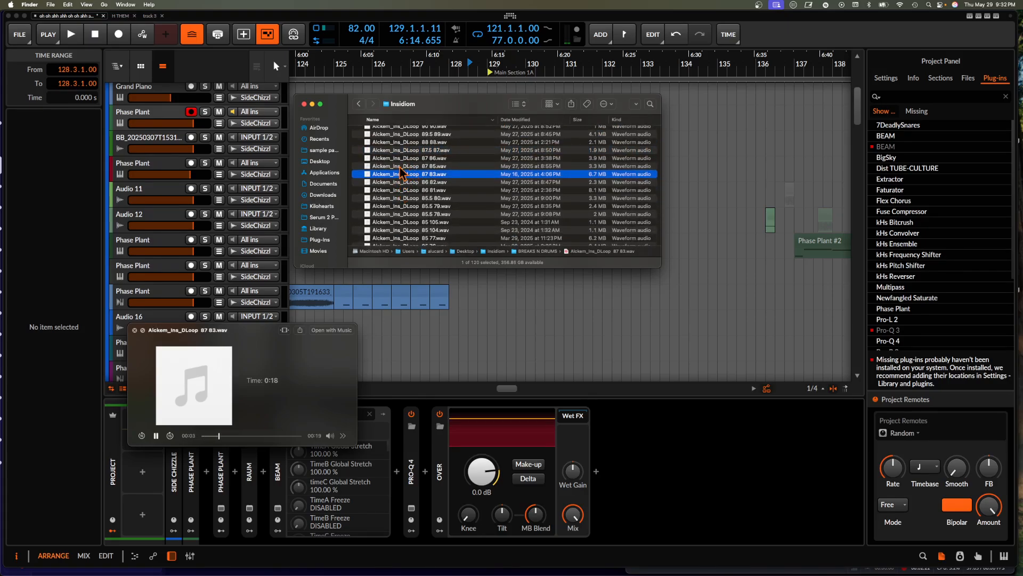
pyautogui.click(399, 166)
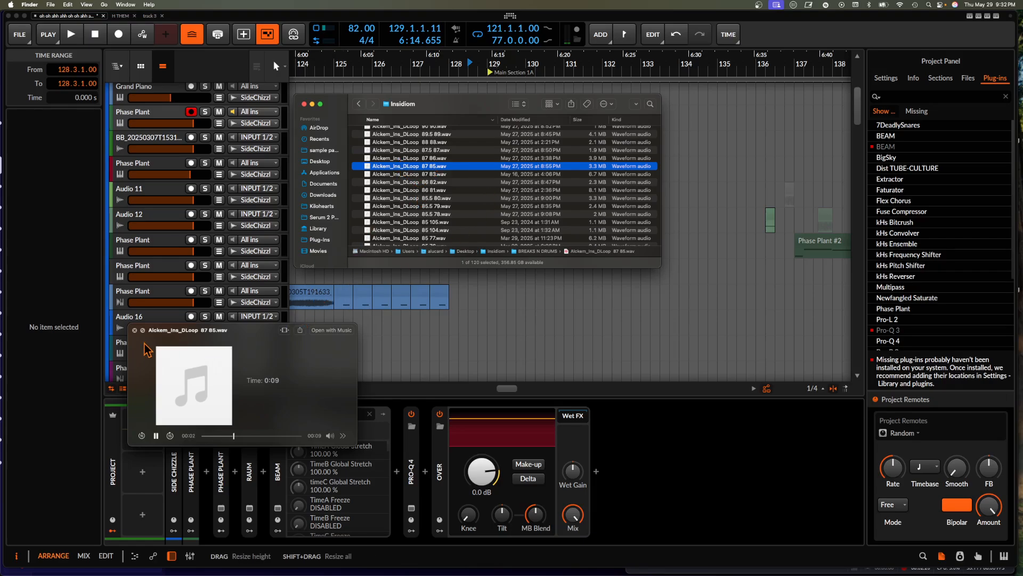
# Close the audio preview of the drum loop and collapse the BREAKS N DRUMS folder
pyautogui.press('space')
pyautogui.scroll(10, 427, 188)
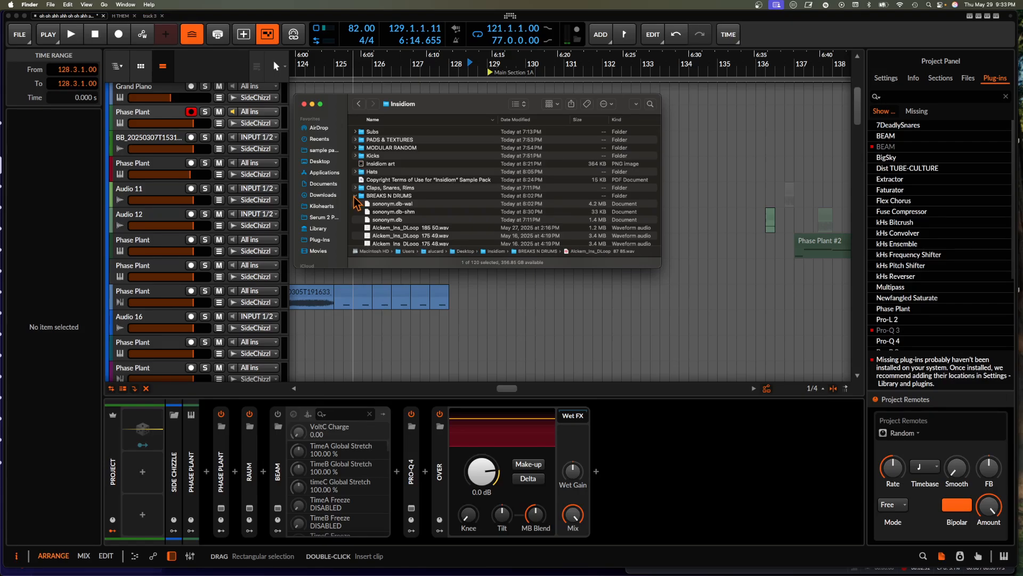
pyautogui.click(355, 197)
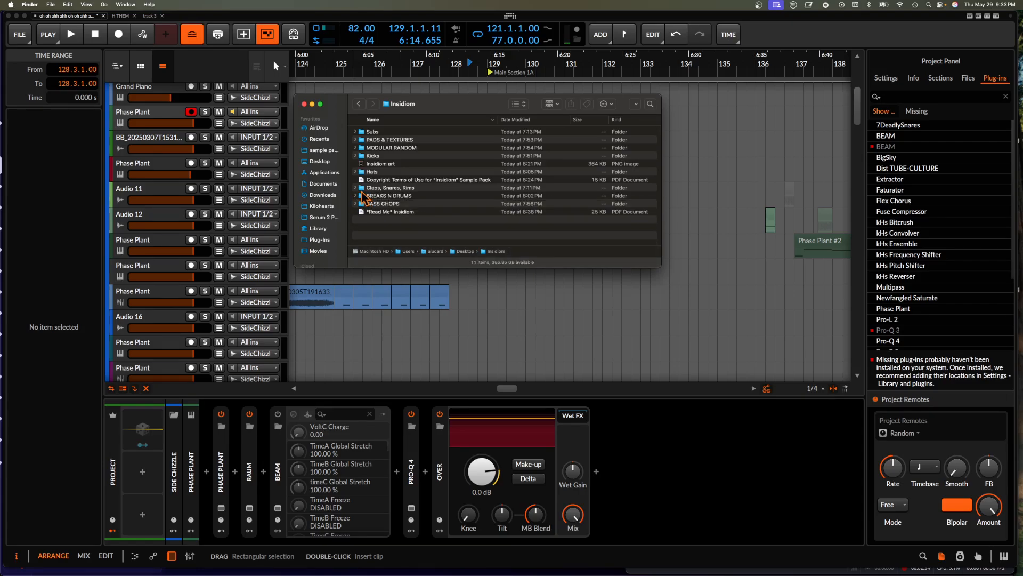
# Expand the Hats folder and open the audio preview at Alckem_Ins_Hats 91.wav
pyautogui.click(356, 171)
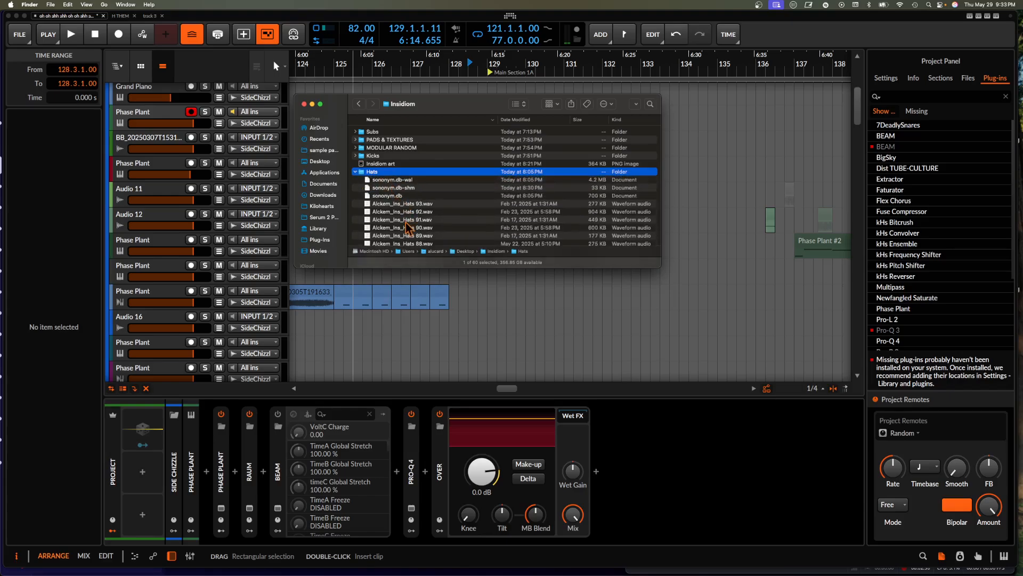
pyautogui.press('Down')
pyautogui.press('Down')
pyautogui.press('Down')
pyautogui.press('Down')
pyautogui.press('Down')
pyautogui.press('Down')
pyautogui.press('space')
# Preview the following hat samples one by one down to Alckem_Ins_Hats 76.wav, and collapse the Hats folder
pyautogui.press('Down')
pyautogui.press('Down')
pyautogui.press('Down')
pyautogui.press('Down')
pyautogui.press('Down')
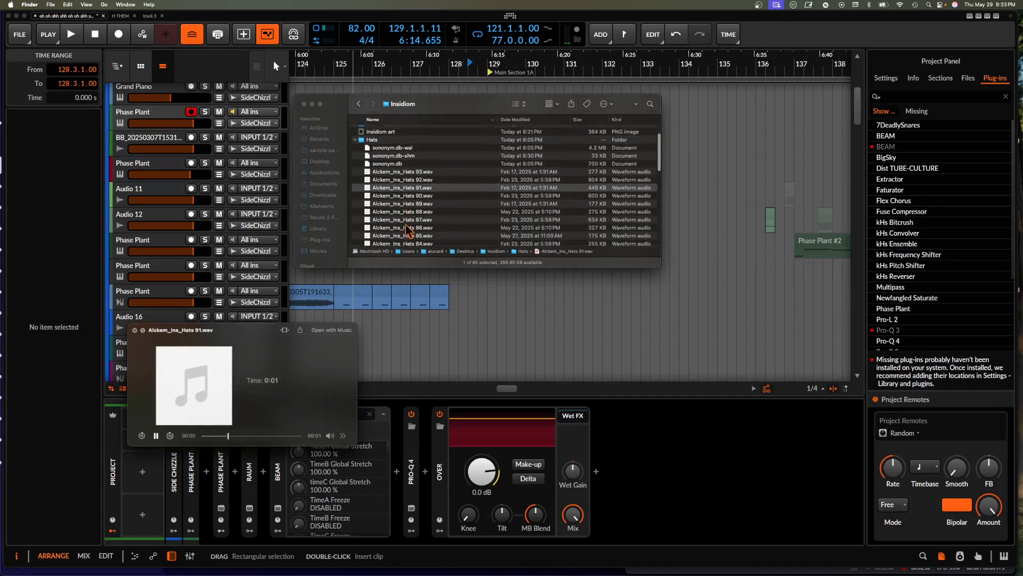
pyautogui.press('Down')
pyautogui.press('Down')
pyautogui.press('Down')
pyautogui.press('Down')
pyautogui.press('Down')
pyautogui.press('Down')
pyautogui.press('Down')
pyautogui.press('Down')
pyautogui.press('Down')
pyautogui.press('Down')
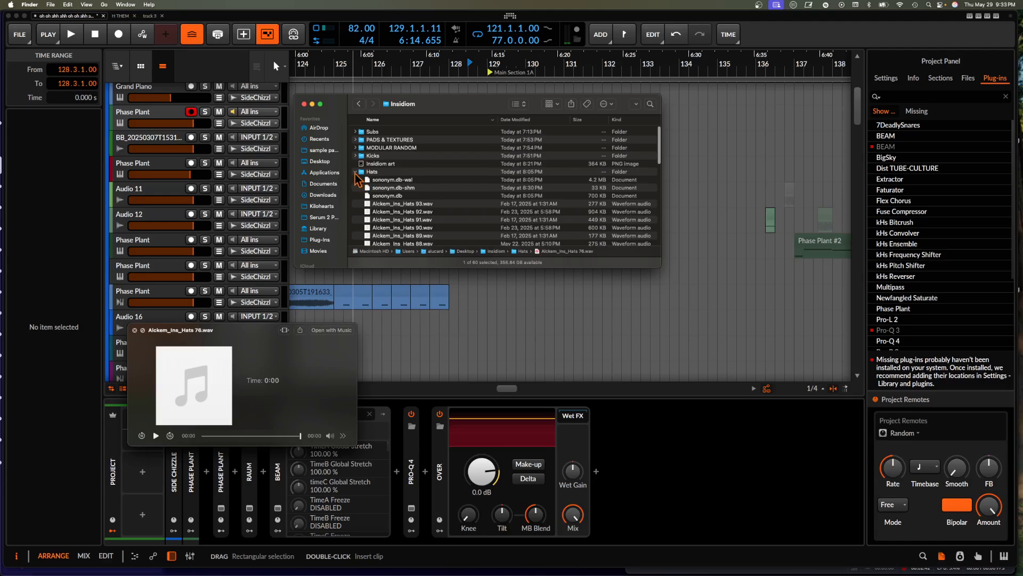
pyautogui.click(356, 172)
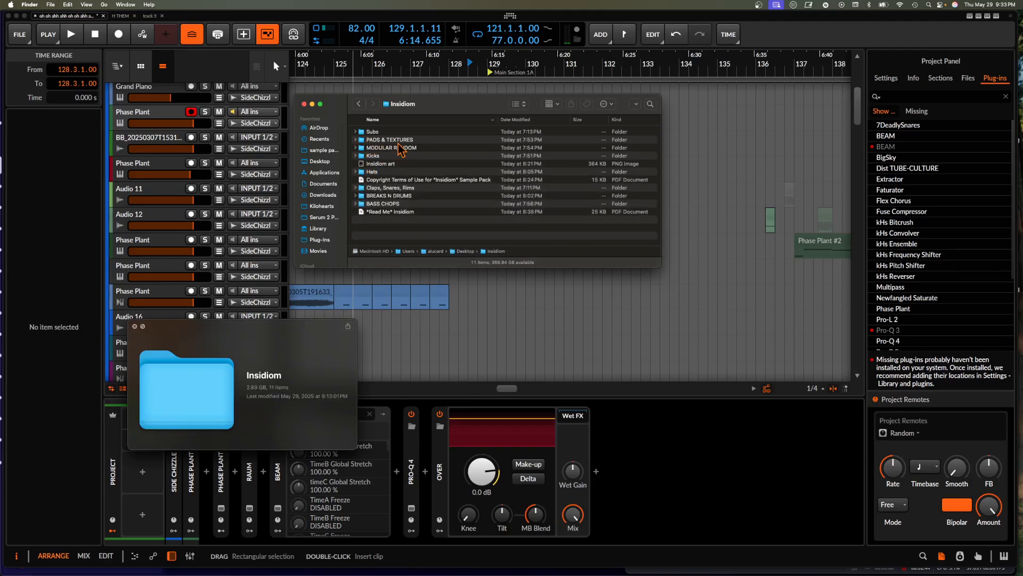
# Expand the PADS & TEXTURES folder and preview Alckem_Ins_P&T G# 185.wav, G 180.wav and G 177.wav
pyautogui.click(356, 140)
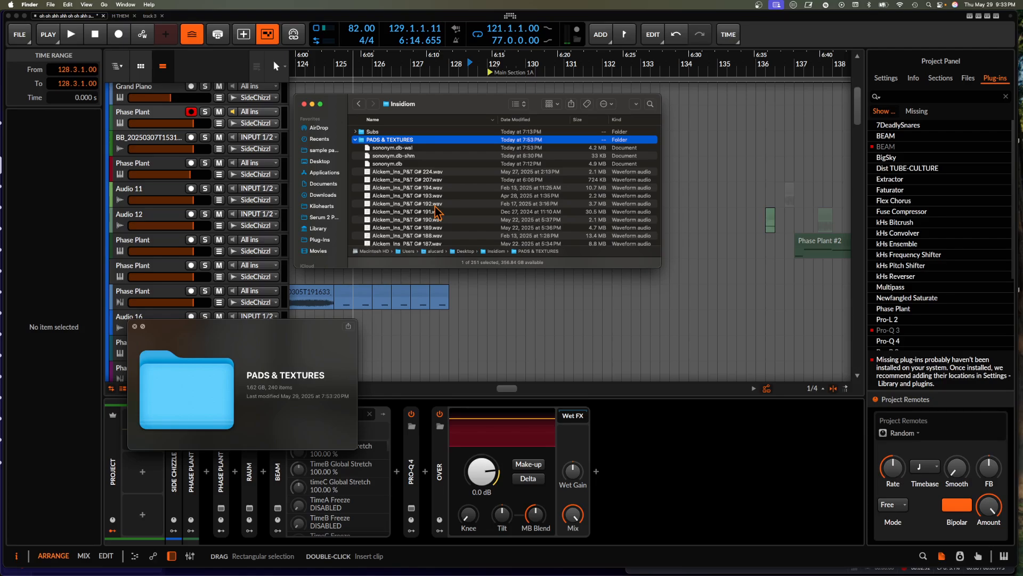
pyautogui.scroll(-5, 436, 211)
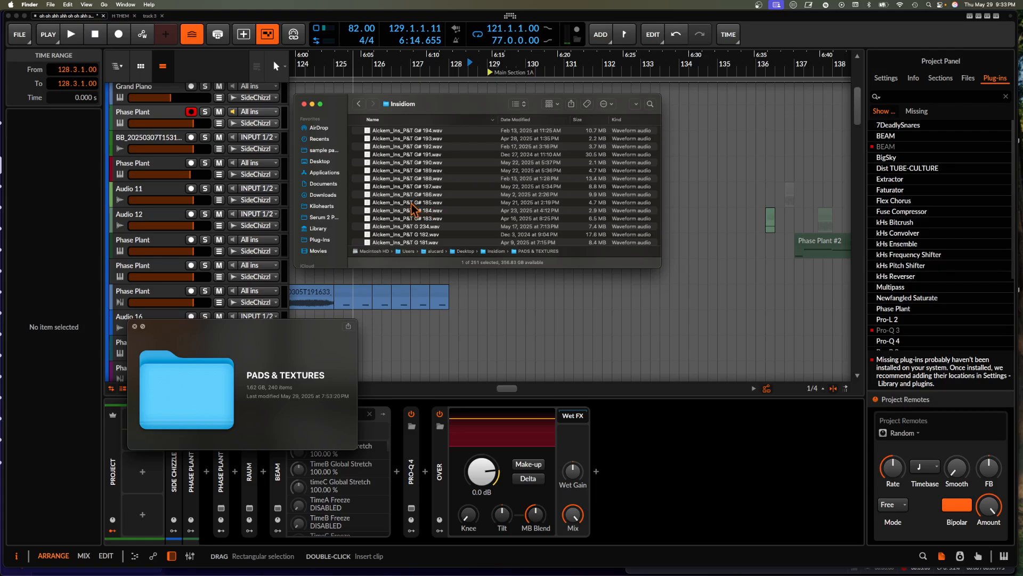
pyautogui.click(411, 203)
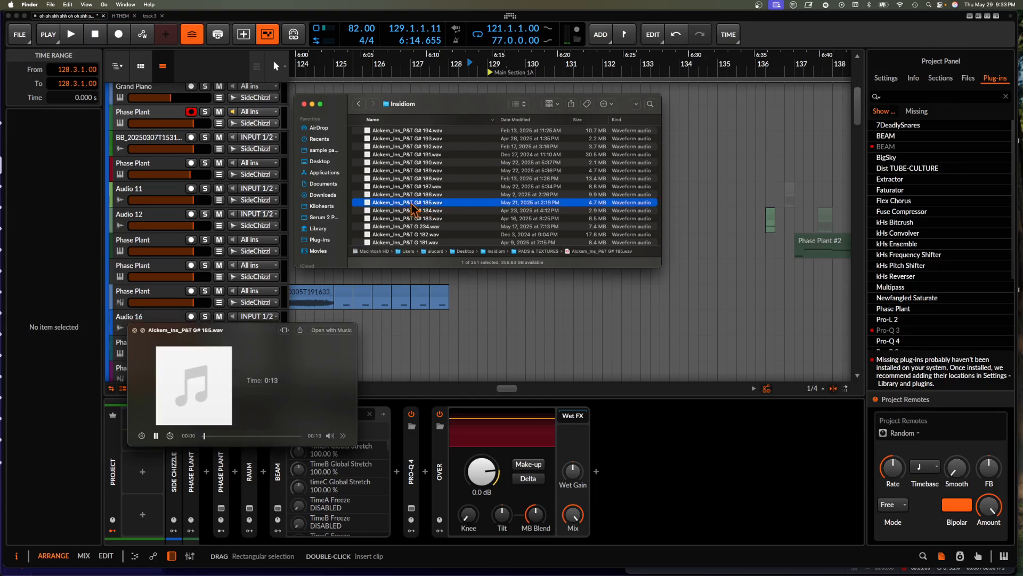
pyautogui.scroll(-3, 411, 203)
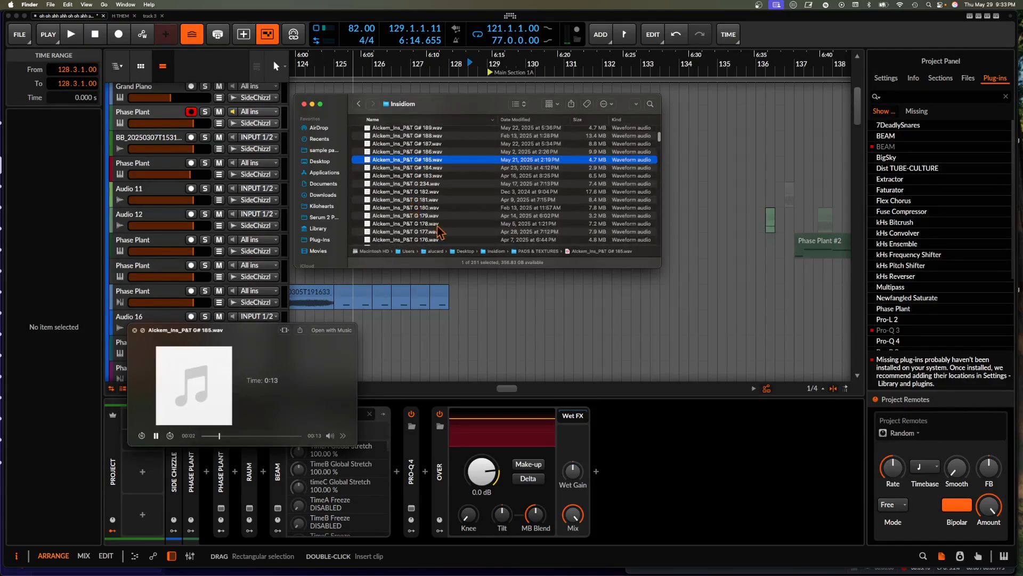
pyautogui.click(417, 208)
pyautogui.scroll(-2, 418, 213)
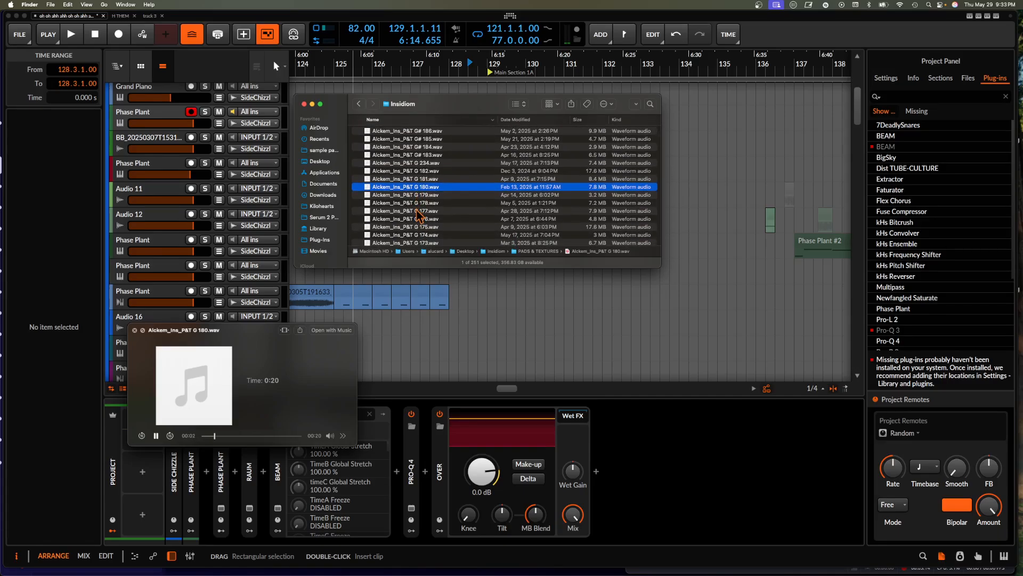
pyautogui.click(418, 211)
pyautogui.scroll(-2, 417, 214)
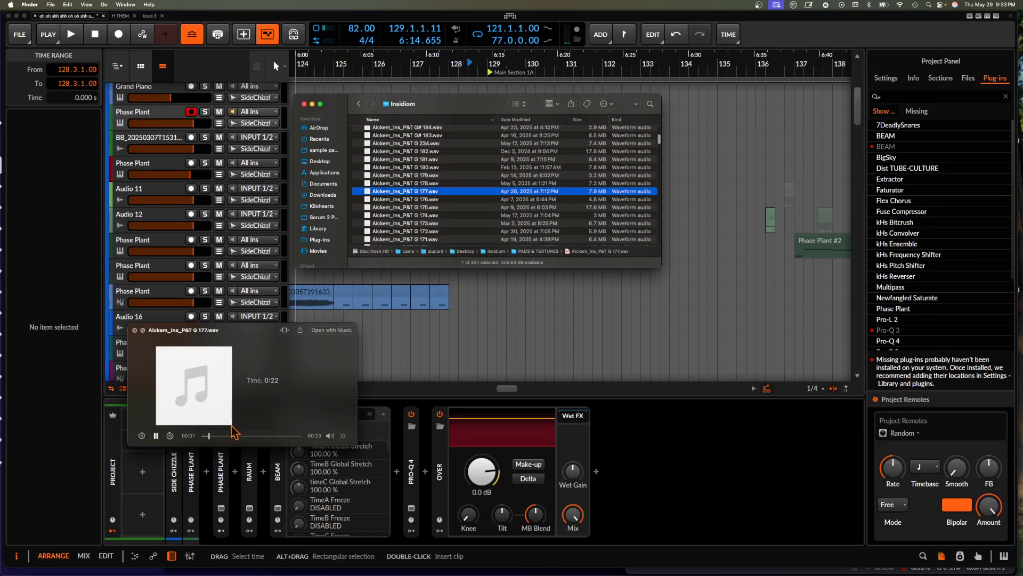
# Preview Alckem_Ins_P&T G 171.wav, skipping ahead in it, and collapse the PADS & TEXTURES folder
pyautogui.scroll(-3, 415, 205)
pyautogui.click(410, 202)
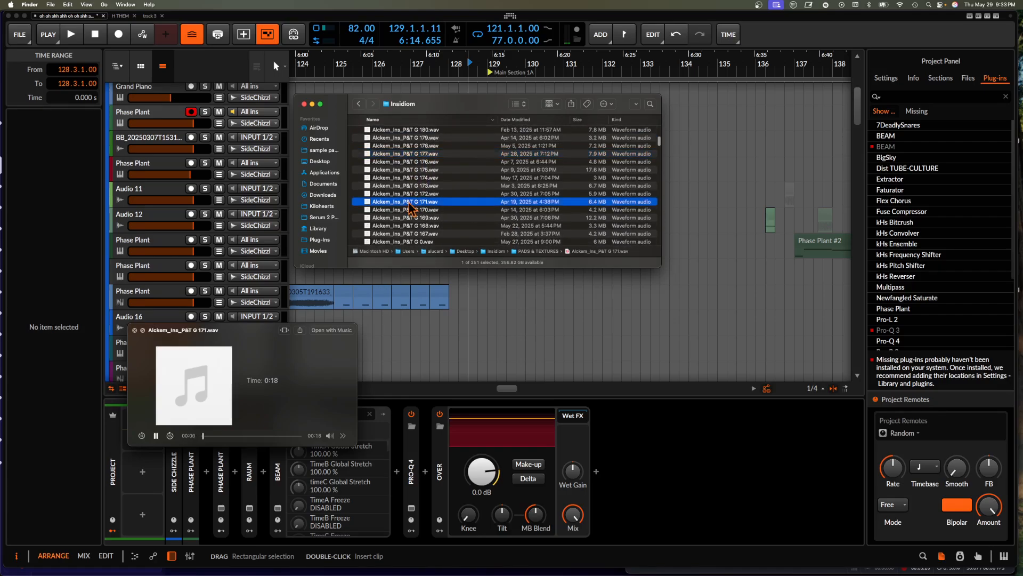
pyautogui.scroll(-2, 409, 204)
pyautogui.click(230, 436)
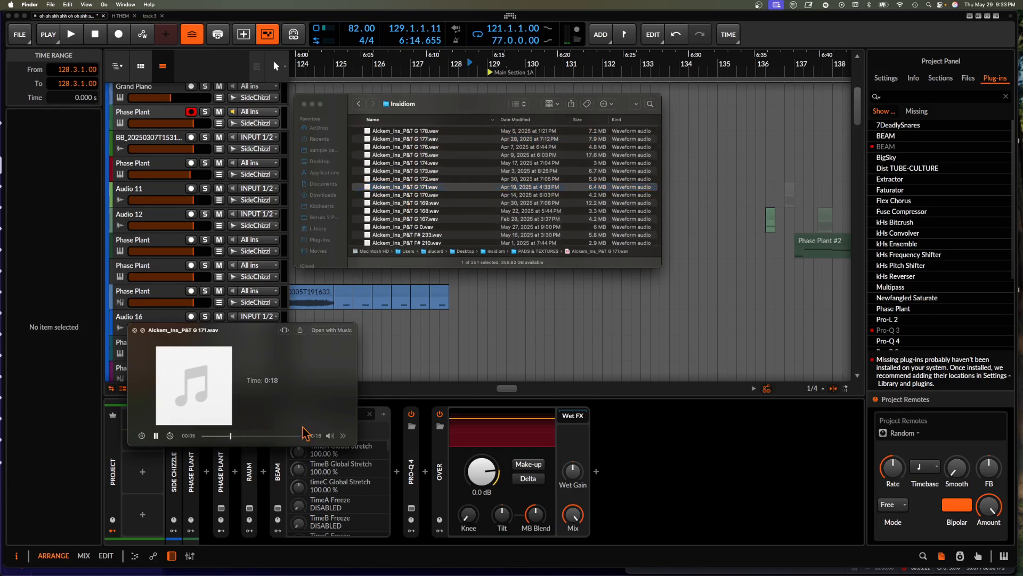
pyautogui.scroll(15, 395, 203)
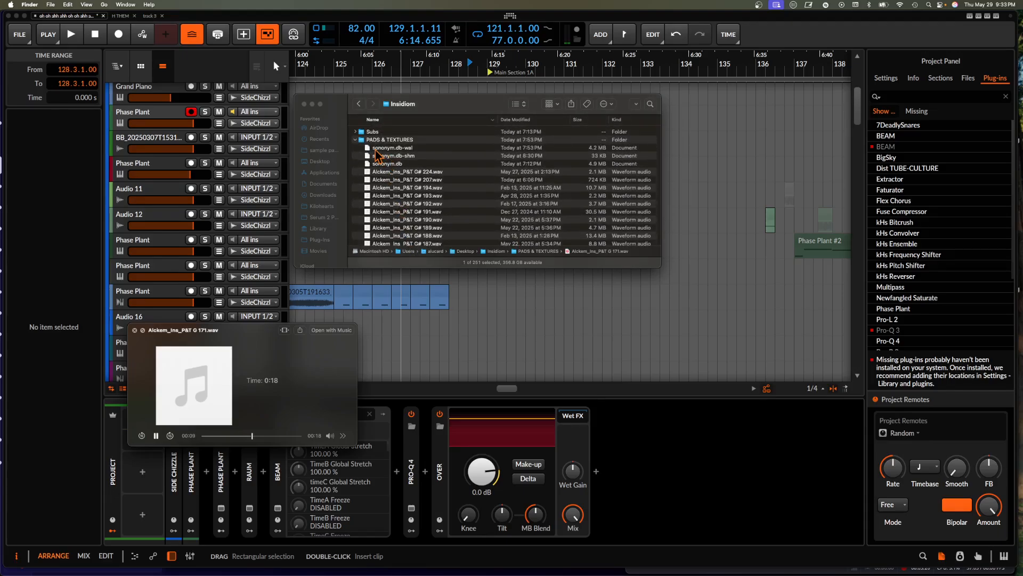
pyautogui.click(356, 142)
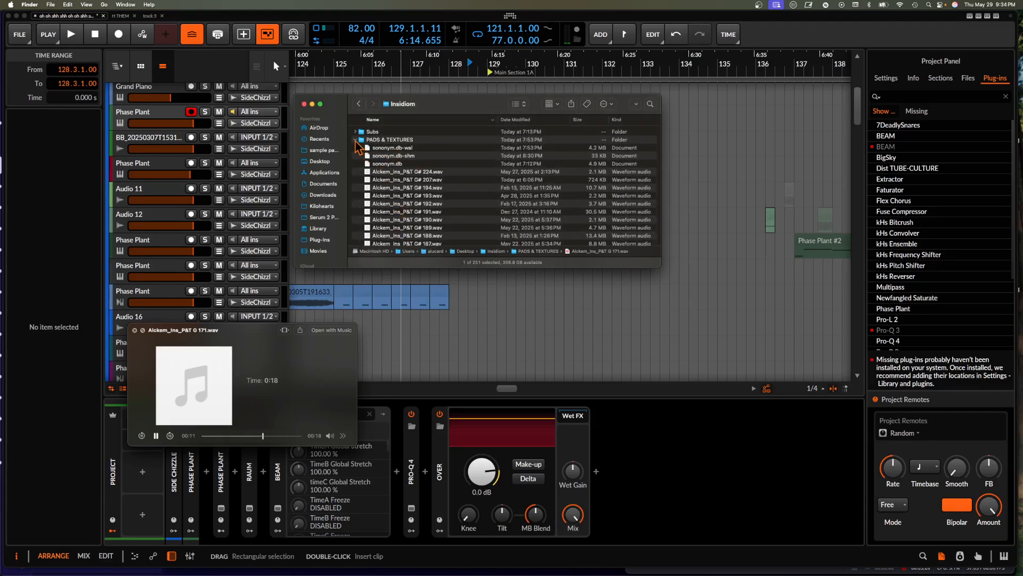
pyautogui.click(355, 140)
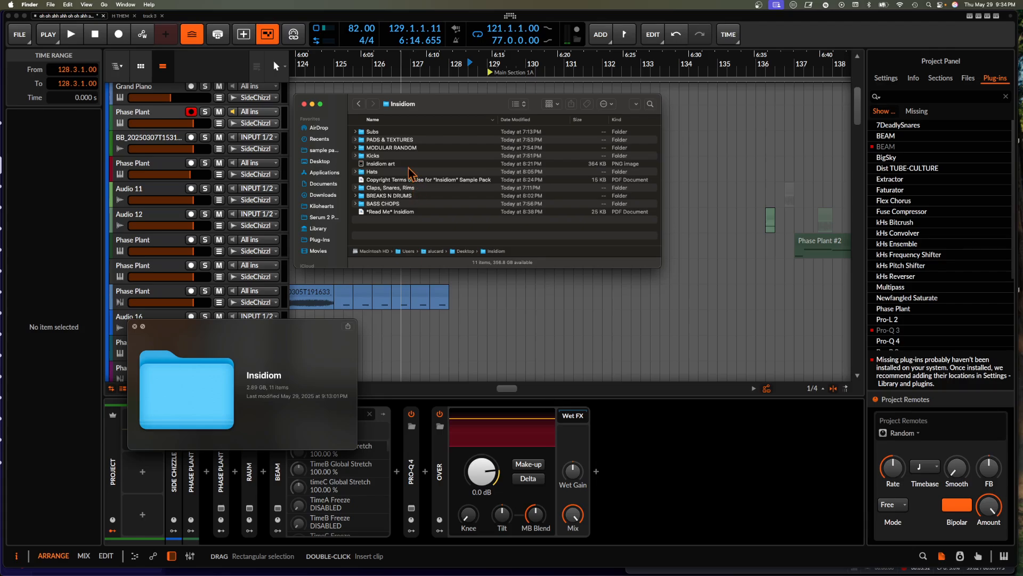
# Expand the MODULAR RANDOM folder and preview Alckem_Ins_ ModR F# 129.5 86.wav and F# 101.5 3.wav
pyautogui.click(356, 150)
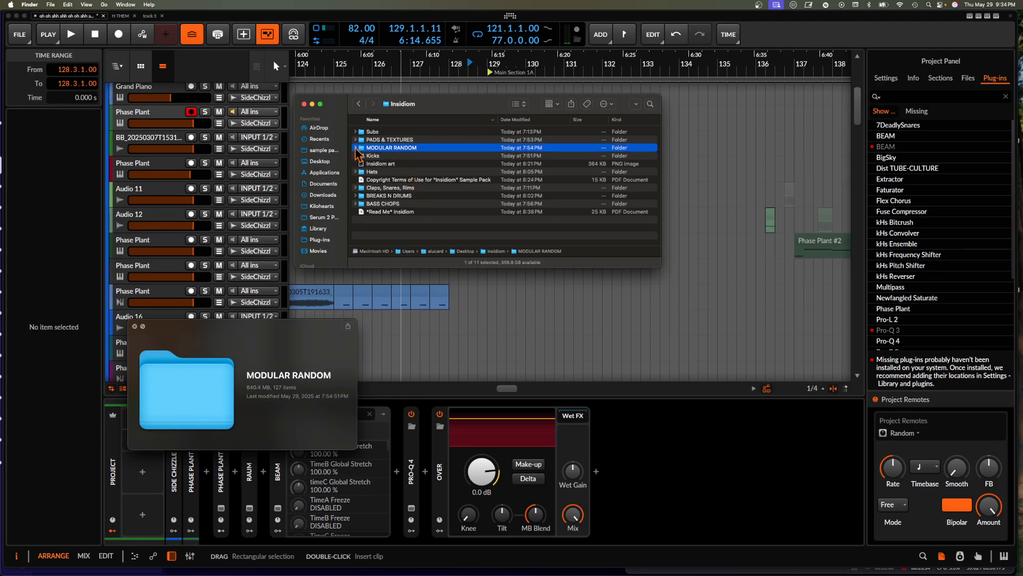
pyautogui.click(356, 148)
pyautogui.scroll(-5, 409, 181)
pyautogui.scroll(-3, 410, 182)
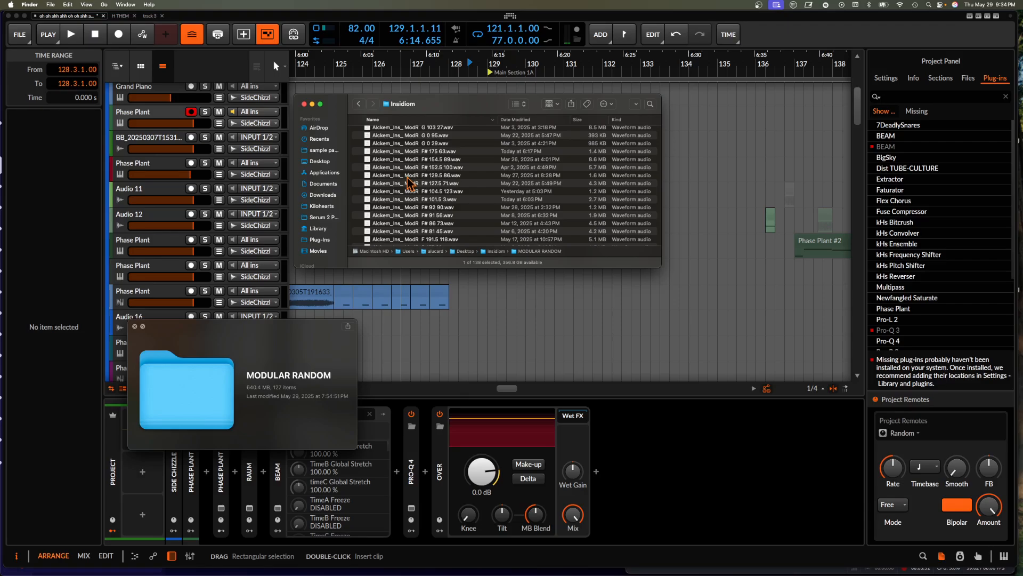
pyautogui.click(409, 176)
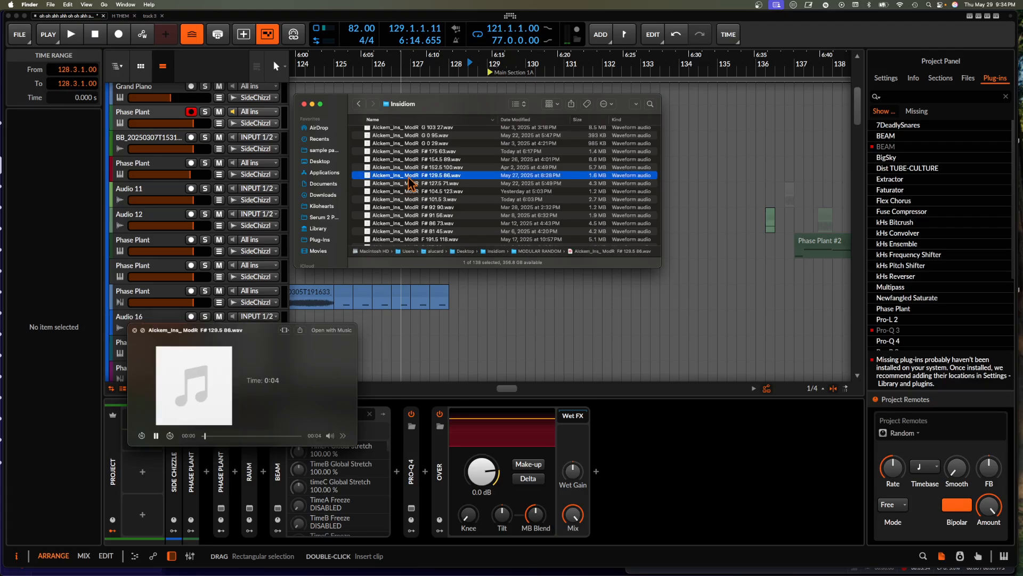
pyautogui.scroll(-2, 420, 185)
pyautogui.click(414, 180)
# Preview the modular samples Alckem_Ins_ ModR F# 81 45.wav, F 138 80.wav and F 108 122.wav
pyautogui.scroll(-3, 414, 181)
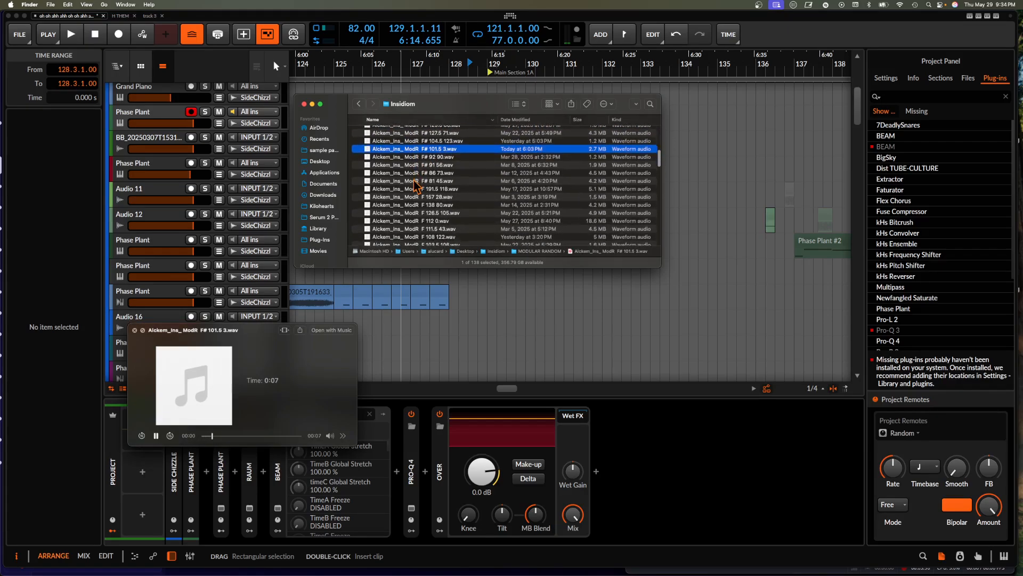
pyautogui.click(414, 182)
pyautogui.scroll(-3, 415, 183)
pyautogui.scroll(-1, 414, 183)
pyautogui.click(411, 180)
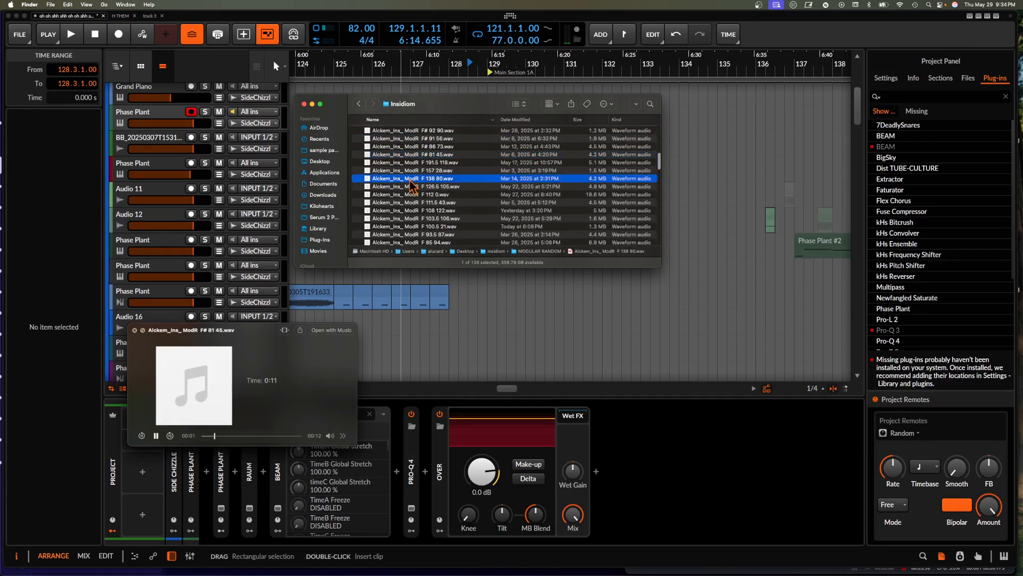
pyautogui.scroll(-3, 410, 183)
pyautogui.click(410, 182)
# Preview Alckem_Ins_ ModR F 81.5 84.wav and skip ahead to about the middle of the sample
pyautogui.scroll(-3, 410, 182)
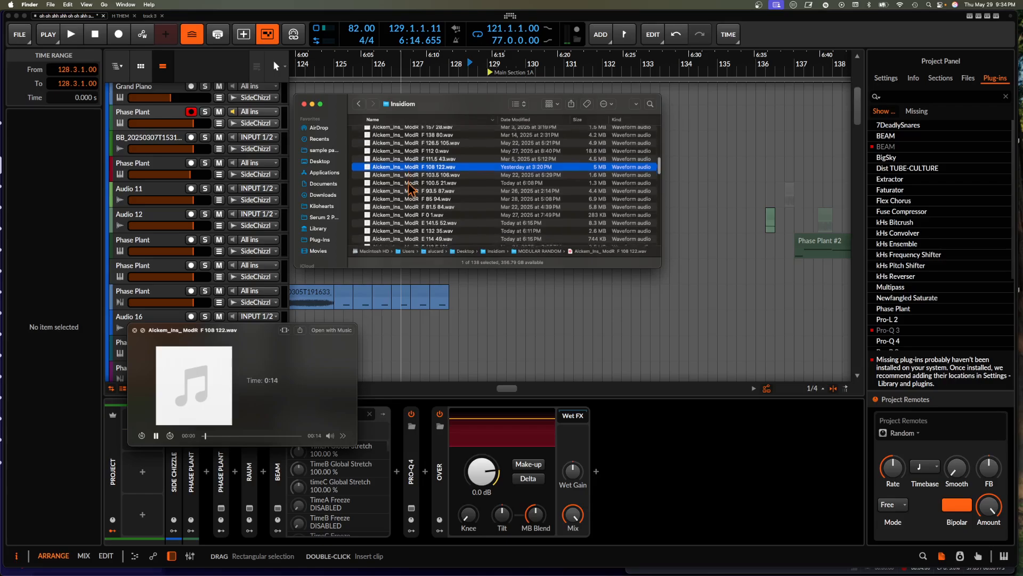
pyautogui.click(404, 201)
pyautogui.scroll(-1, 399, 216)
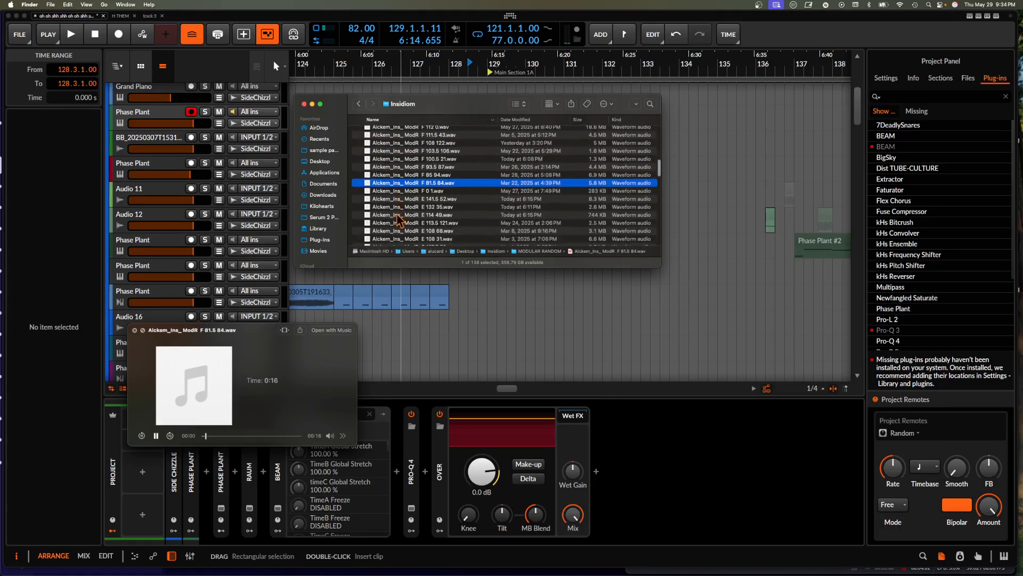
pyautogui.click(248, 436)
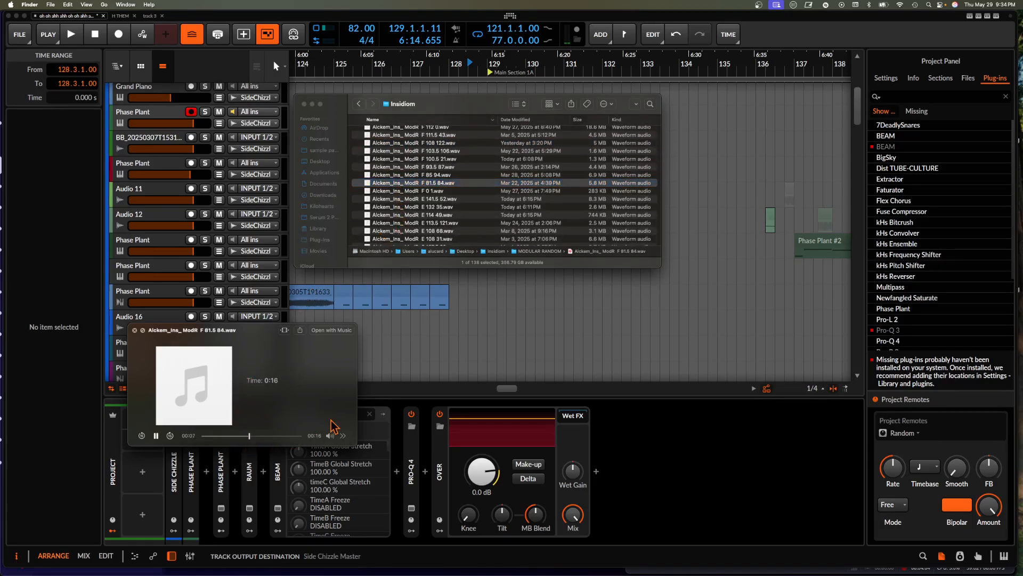
# Preview Alckem_Ins_ ModR E 132 35.wav and E 107.5 23.wav, and collapse the MODULAR RANDOM folder
pyautogui.click(428, 208)
pyautogui.click(428, 208)
pyautogui.scroll(-2, 424, 213)
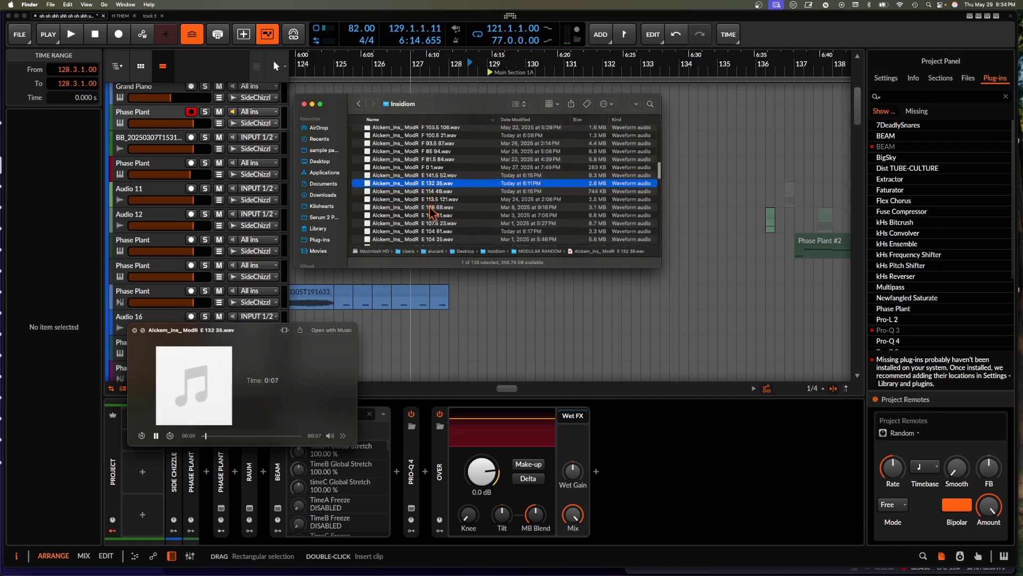
pyautogui.click(417, 212)
pyautogui.scroll(10, 384, 160)
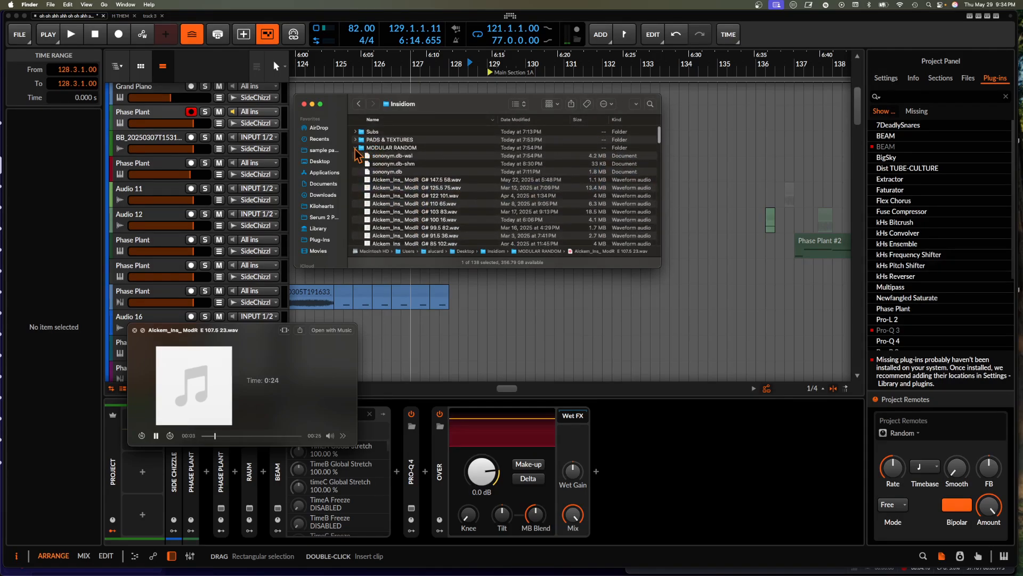
pyautogui.click(356, 148)
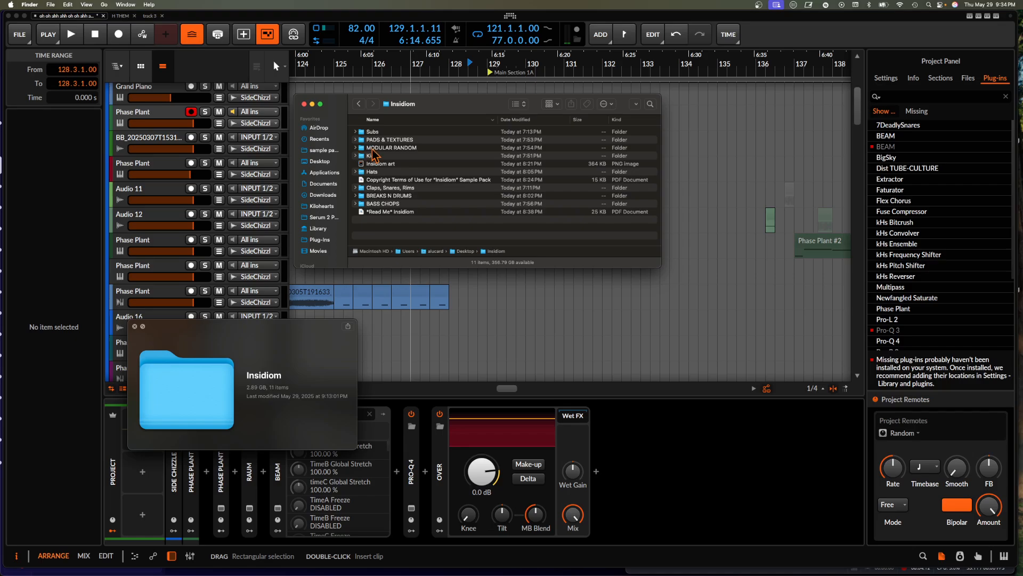
# Close the Insidiom folder window and switch to Bitwig Studio, placing the arranger's time cursor at 126.3.1.00
pyautogui.click(304, 105)
pyautogui.click(397, 183)
# Look through the arrangement's tracks and clips around Main Section 1A, from the lower audio tracks up to the Side Chizzle group
pyautogui.scroll(-2, 394, 173)
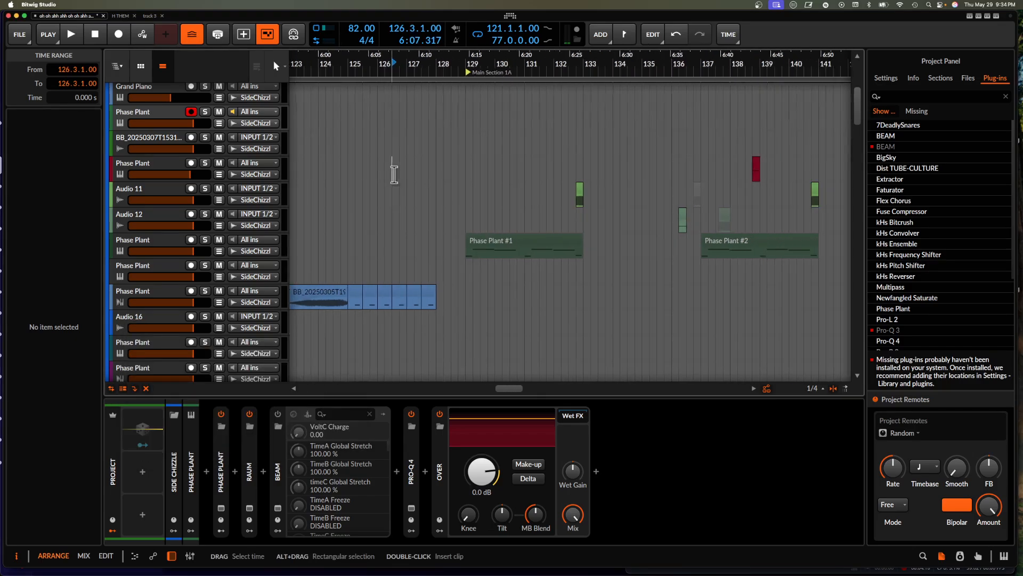
pyautogui.scroll(-3, 394, 174)
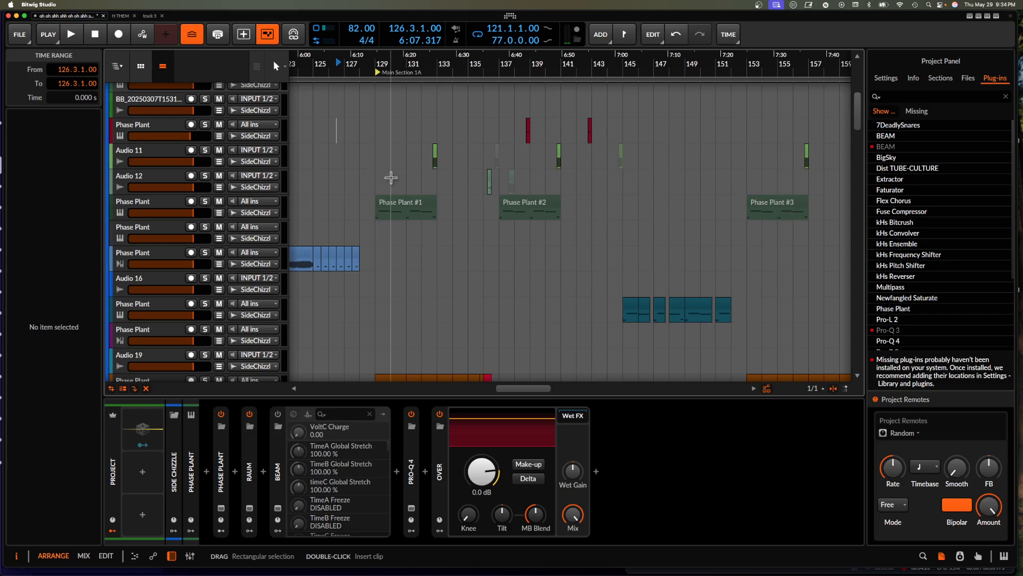
pyautogui.scroll(-20, 390, 178)
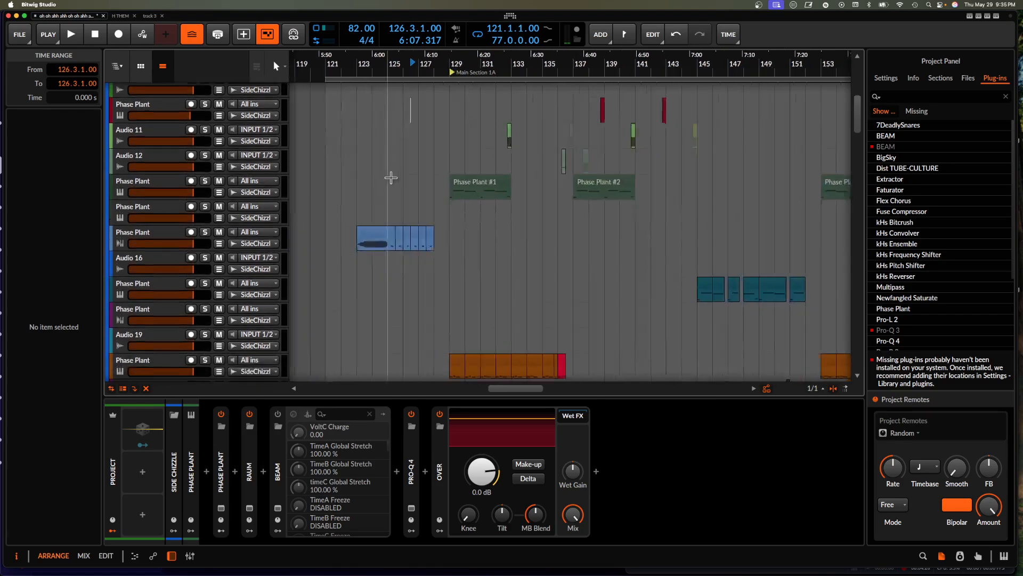
pyautogui.scroll(15, 391, 177)
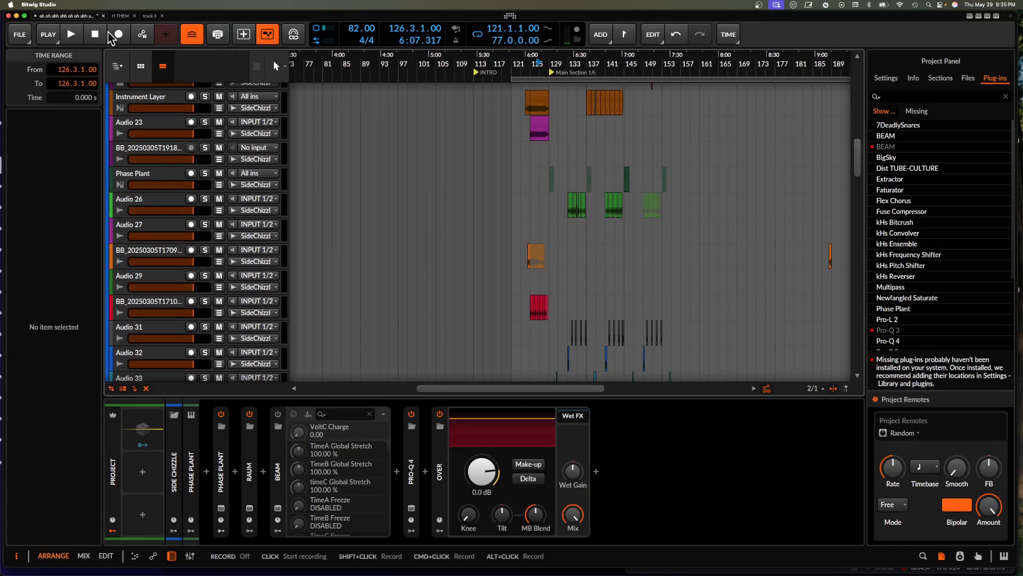
pyautogui.scroll(15, 519, 137)
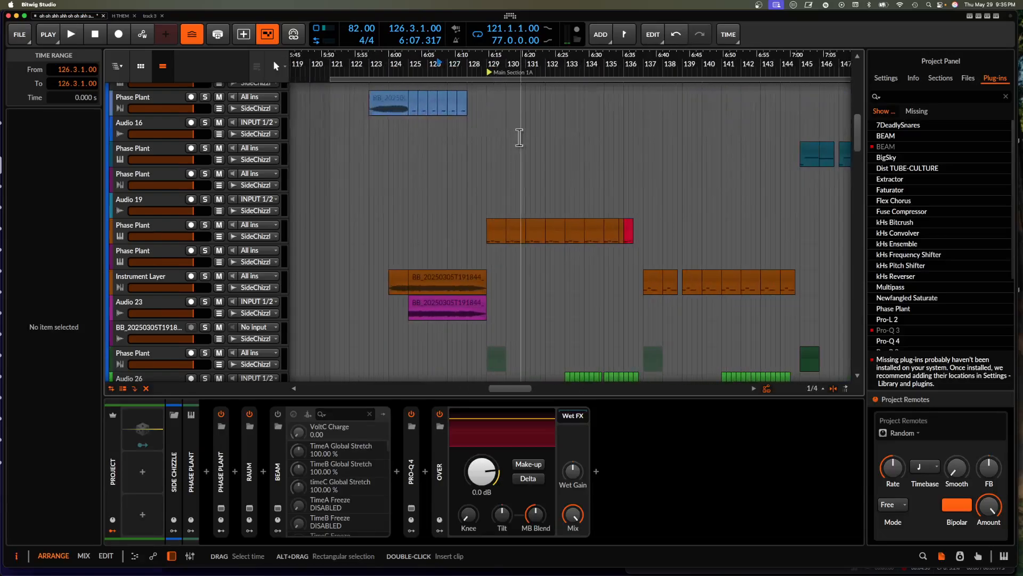
pyautogui.scroll(10, 519, 138)
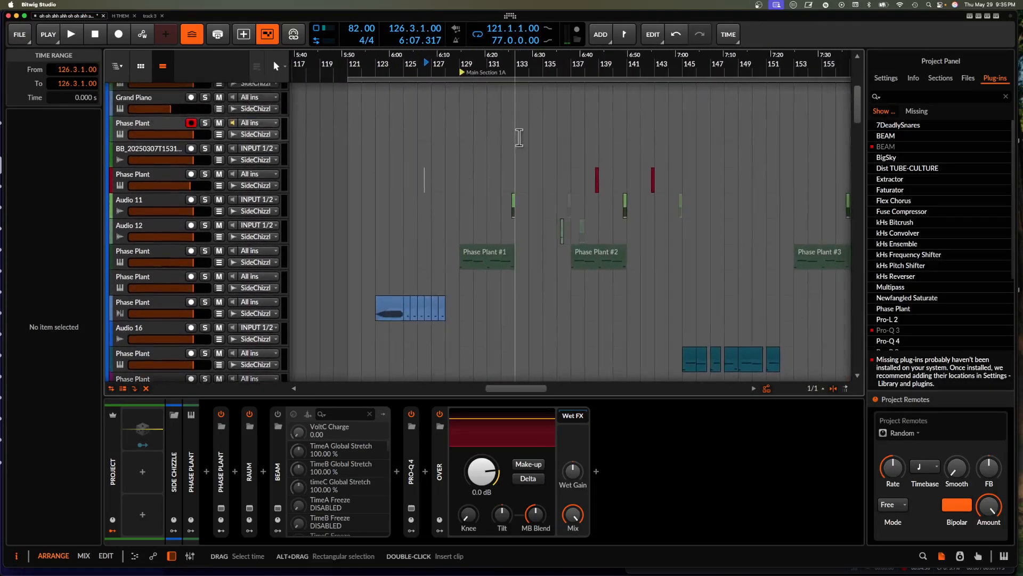
pyautogui.scroll(5, 458, 138)
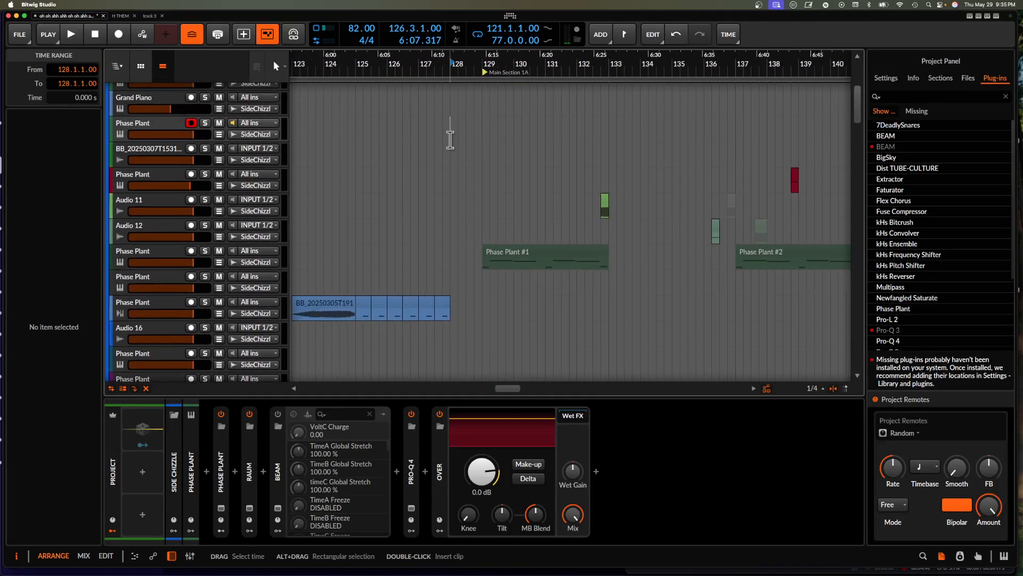
pyautogui.scroll(5, 450, 140)
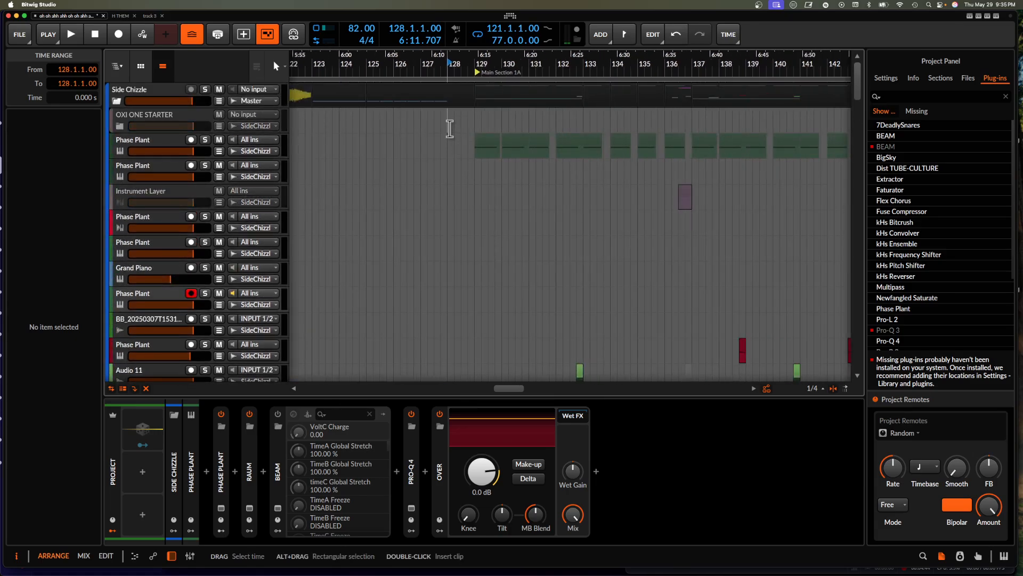
pyautogui.scroll(3, 450, 128)
pyautogui.scroll(-2, 449, 122)
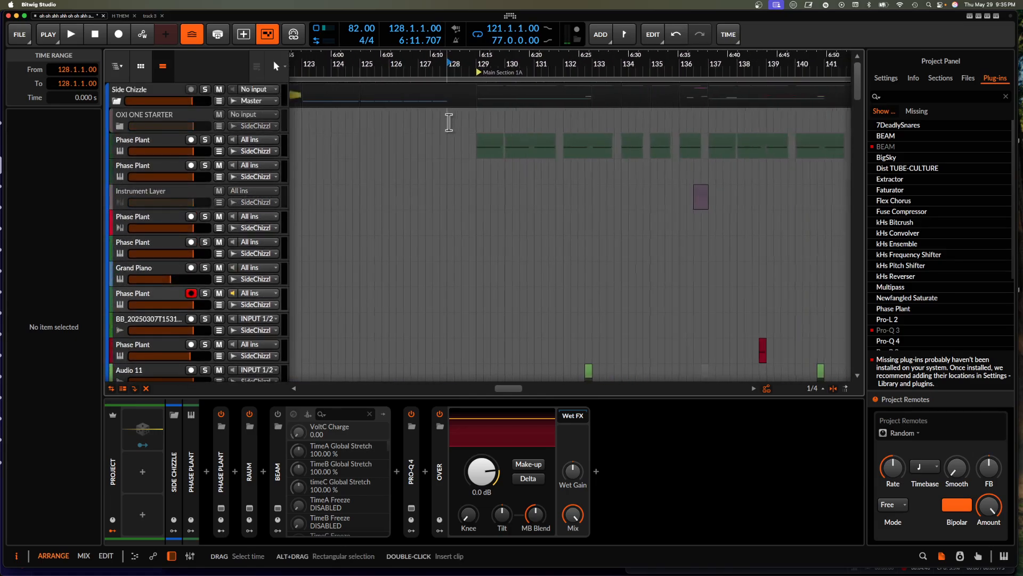
# Play the arrangement from 128.1.1.00 and follow the tracks around Main Section 1A down to the drums group
pyautogui.scroll(2, 476, 122)
pyautogui.scroll(1, 475, 122)
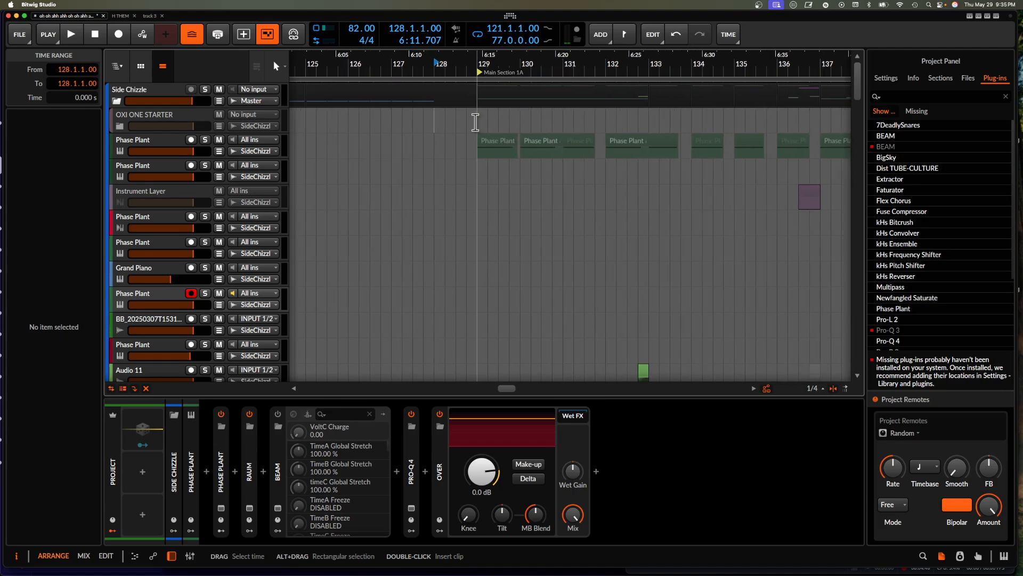
pyautogui.scroll(-10, 475, 122)
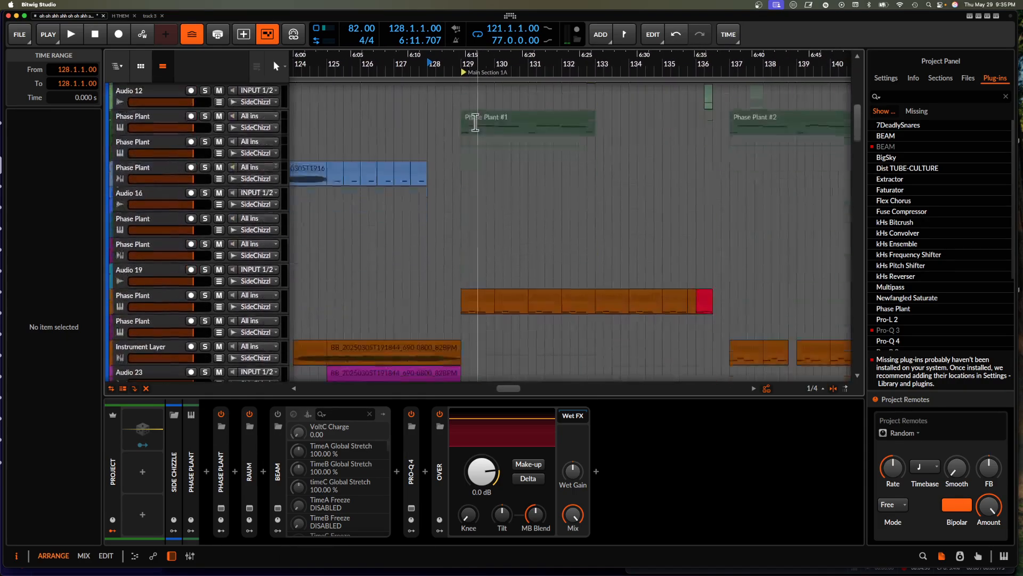
pyautogui.scroll(-1, 476, 122)
pyautogui.scroll(4, 476, 122)
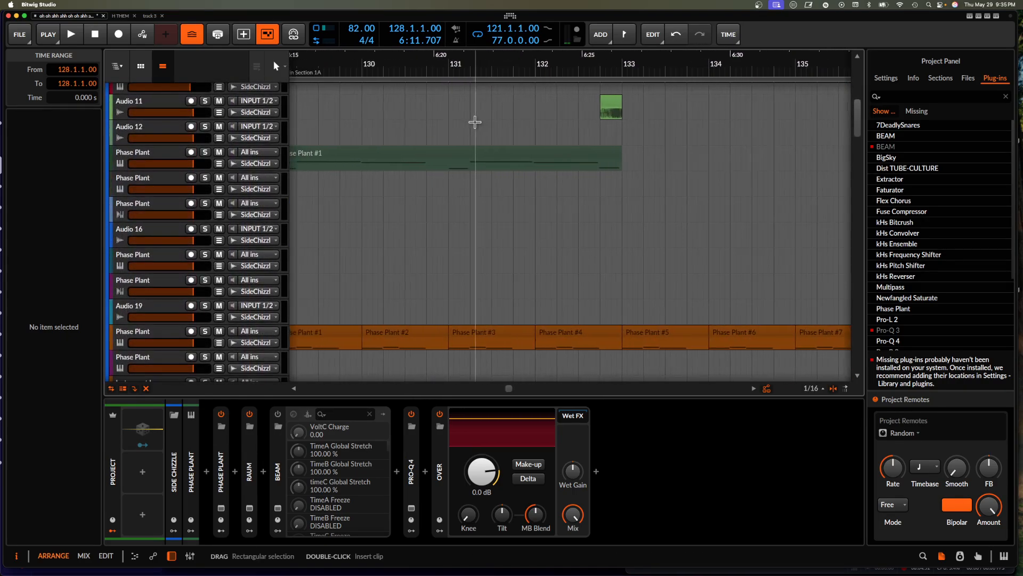
pyautogui.hscroll(-4, 474, 121)
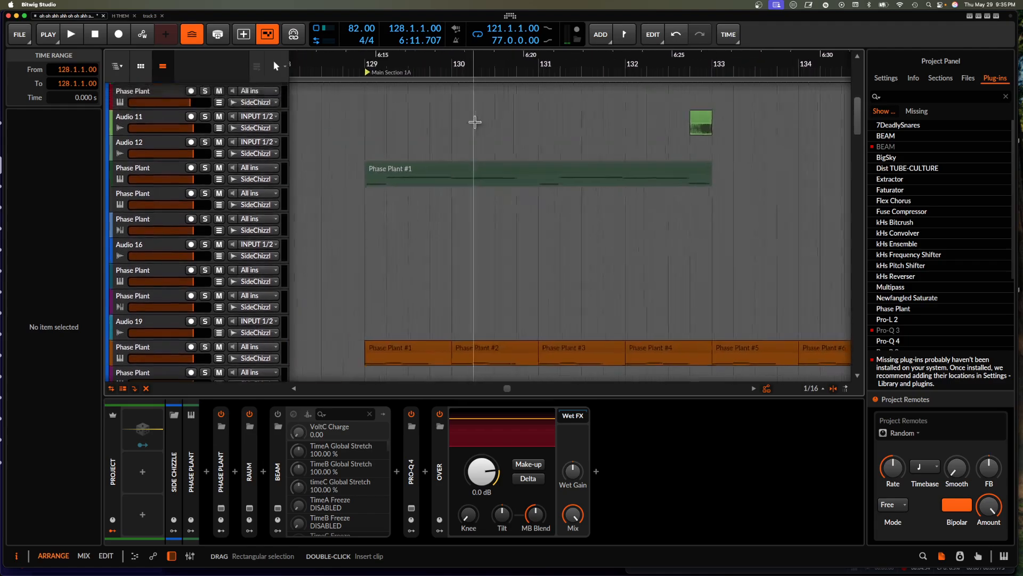
pyautogui.press('space')
pyautogui.scroll(-5, 396, 108)
pyautogui.hscroll(-3, 396, 109)
pyautogui.scroll(-15, 396, 108)
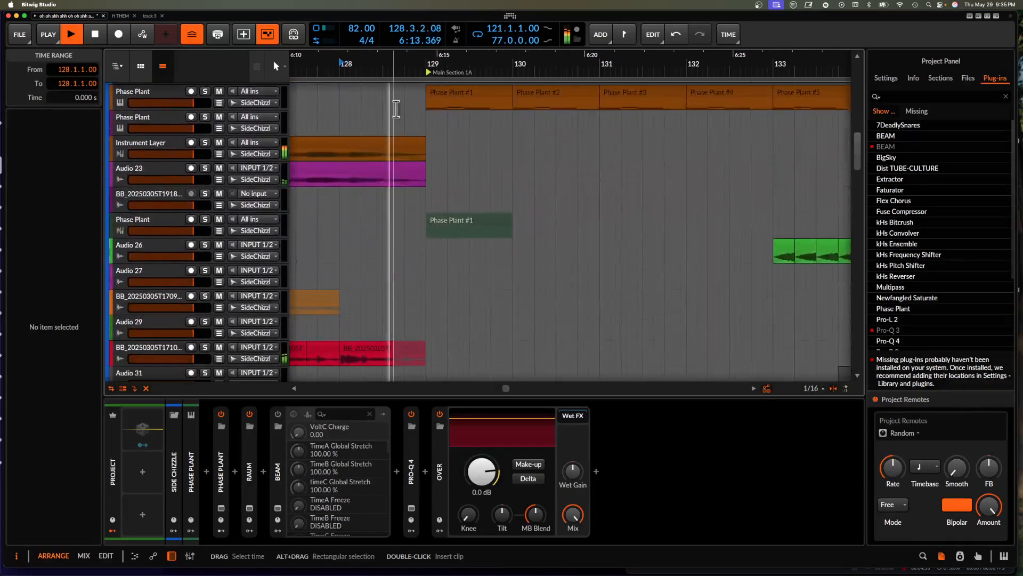
pyautogui.scroll(-12, 396, 109)
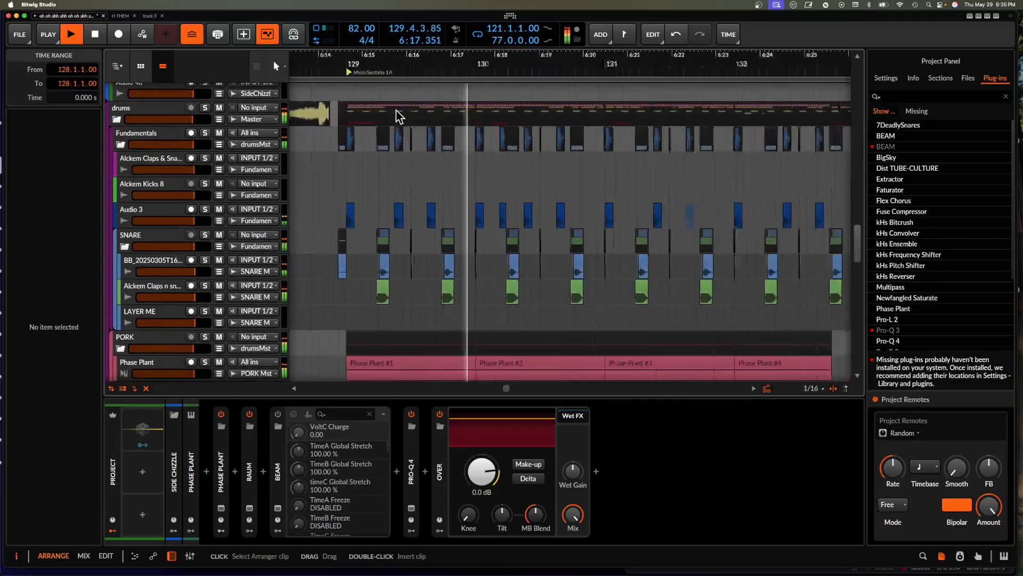
# Listen to the Alckem Claps n snares track soloed within the SNARE group, and restore the full mix
pyautogui.scroll(3, 396, 108)
pyautogui.scroll(-4, 396, 108)
pyautogui.scroll(-2, 394, 107)
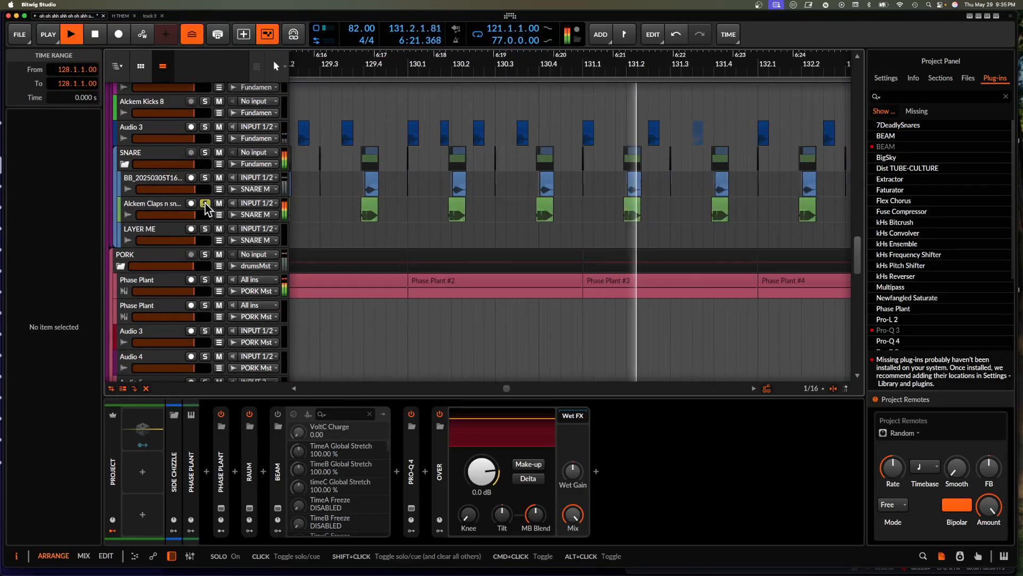
pyautogui.scroll(3, 384, 204)
pyautogui.hscroll(5, 384, 204)
pyautogui.scroll(-2, 384, 204)
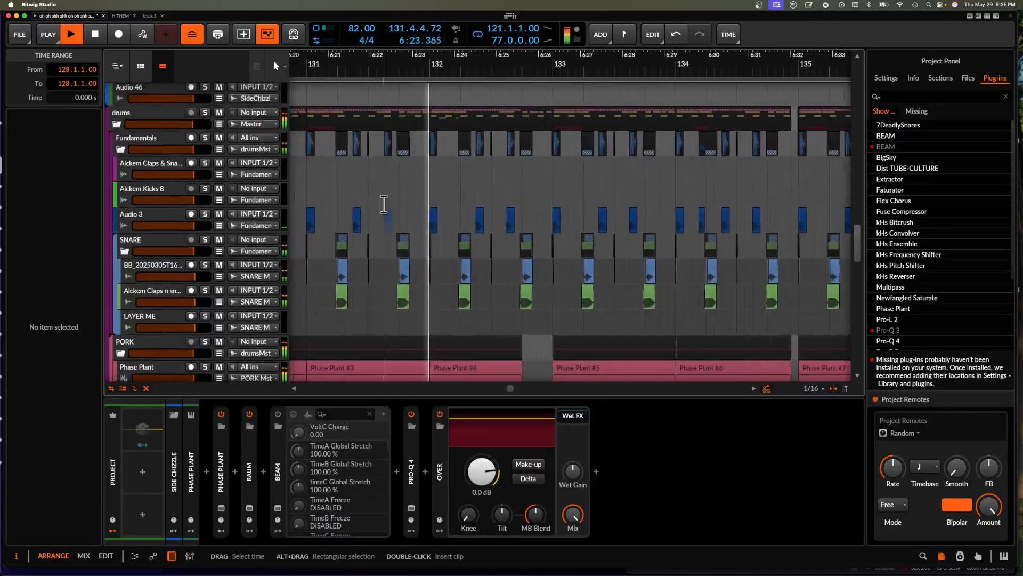
# Look through the tracks around bar 133 during playback and stop it at the Audio 11 track
pyautogui.scroll(-4, 383, 204)
pyautogui.scroll(4, 384, 204)
pyautogui.scroll(-10, 384, 205)
pyautogui.scroll(-15, 384, 204)
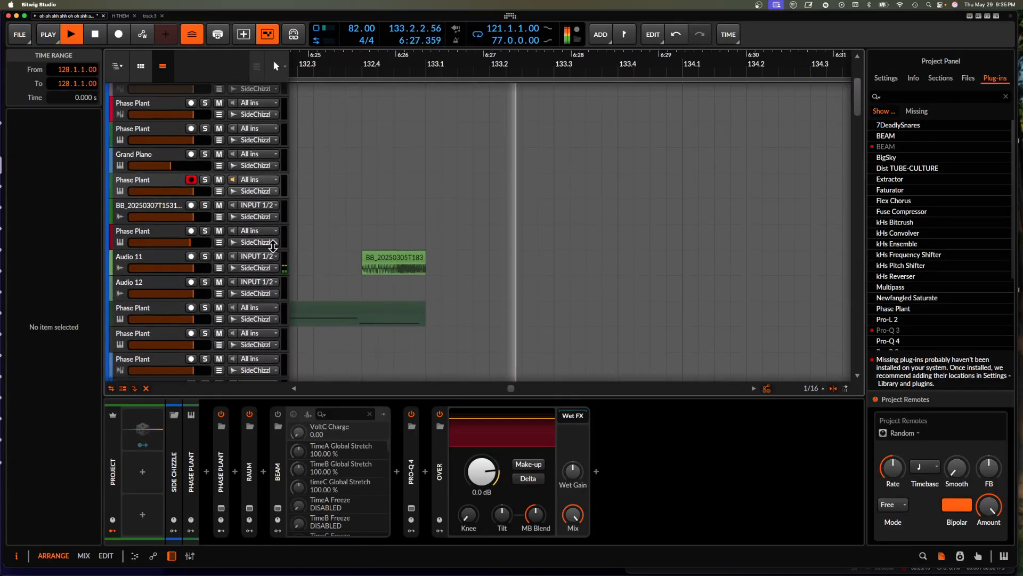
pyautogui.press('space')
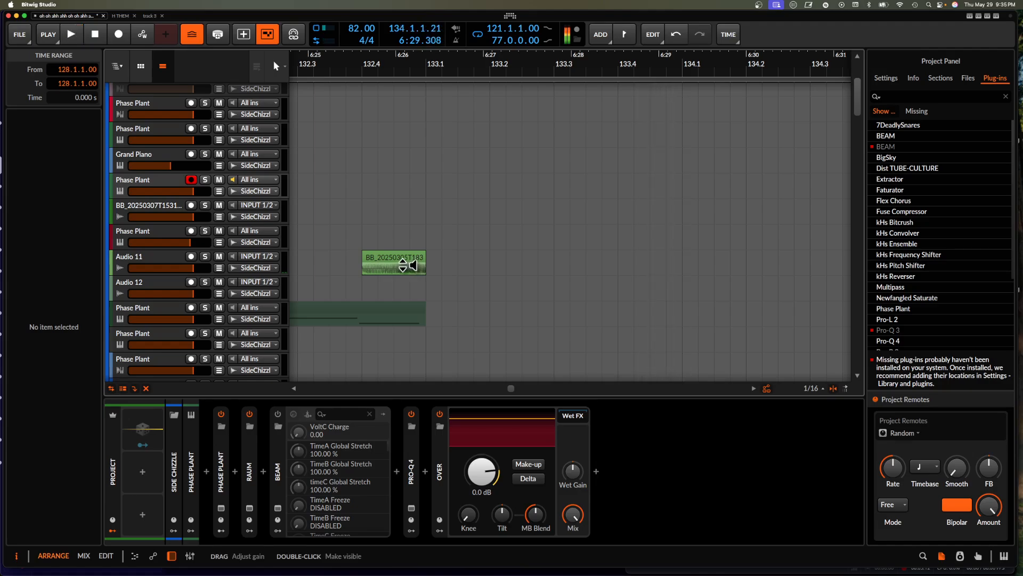
# Solo the Audio 11 track and play its short clip at 132.4.1.00, stopping just past the clip's end
pyautogui.click(395, 262)
pyautogui.click(202, 255)
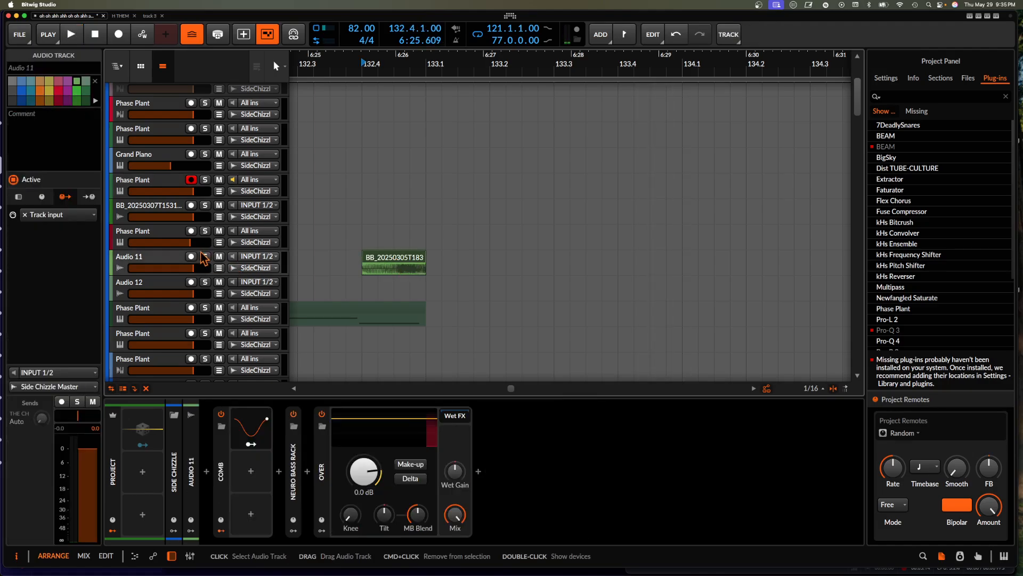
pyautogui.click(397, 264)
pyautogui.scroll(3, 397, 263)
pyautogui.press('space')
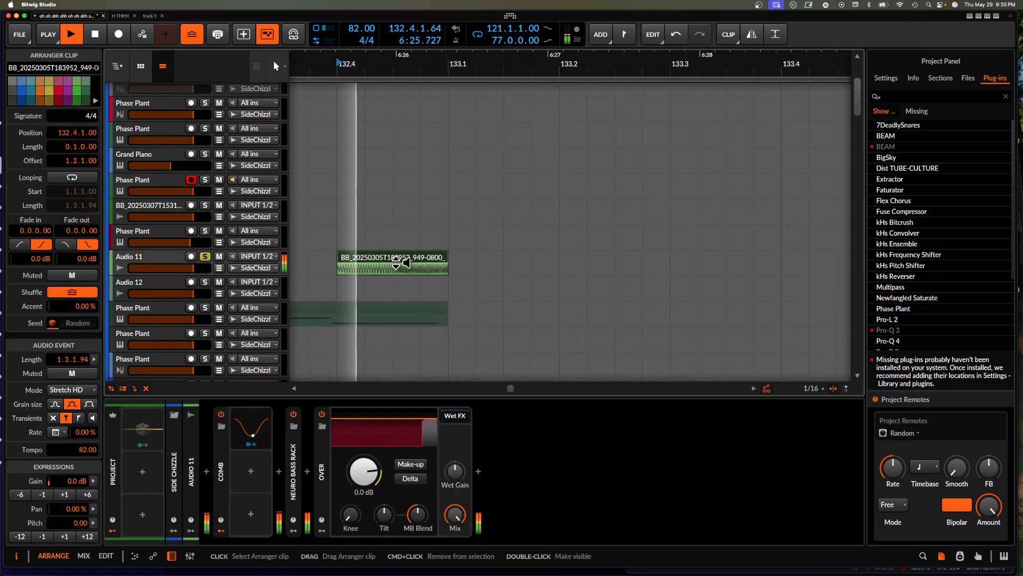
pyautogui.press('space')
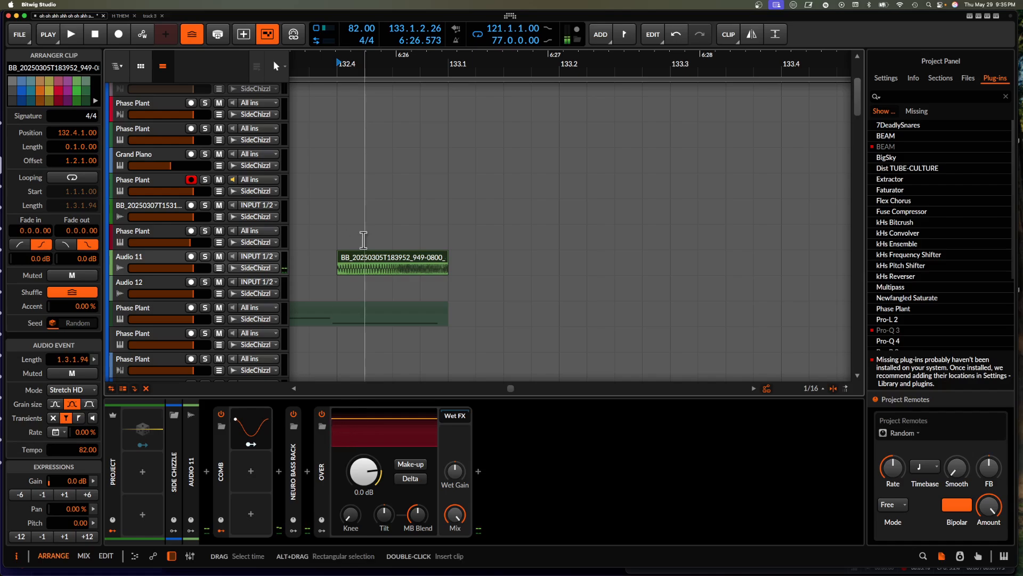
# Audition the blue audio clip at 123.1.1.00 on its Phase Plant track in solo, and unsolo the track during playback
pyautogui.scroll(-15, 363, 239)
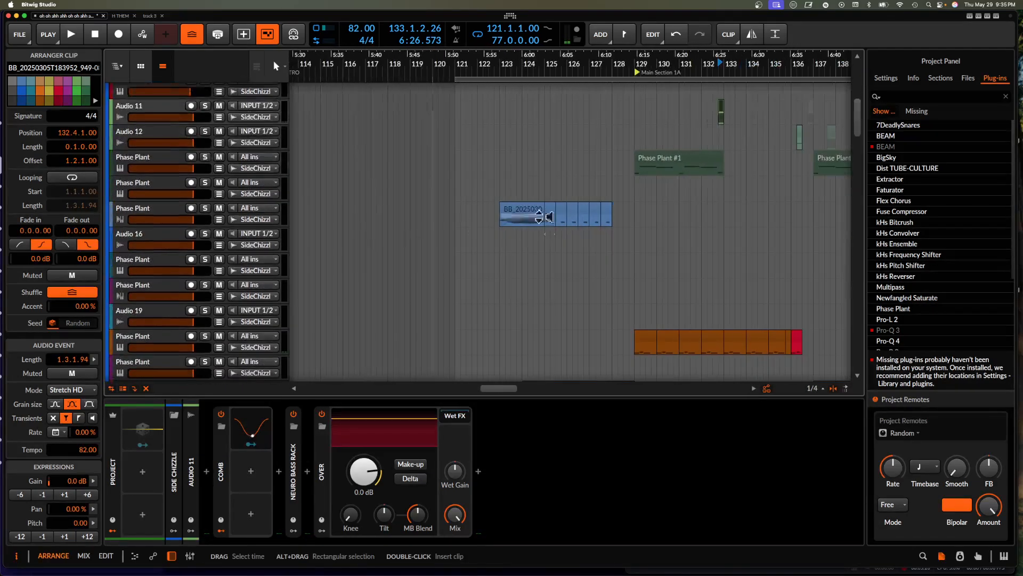
pyautogui.scroll(3, 534, 215)
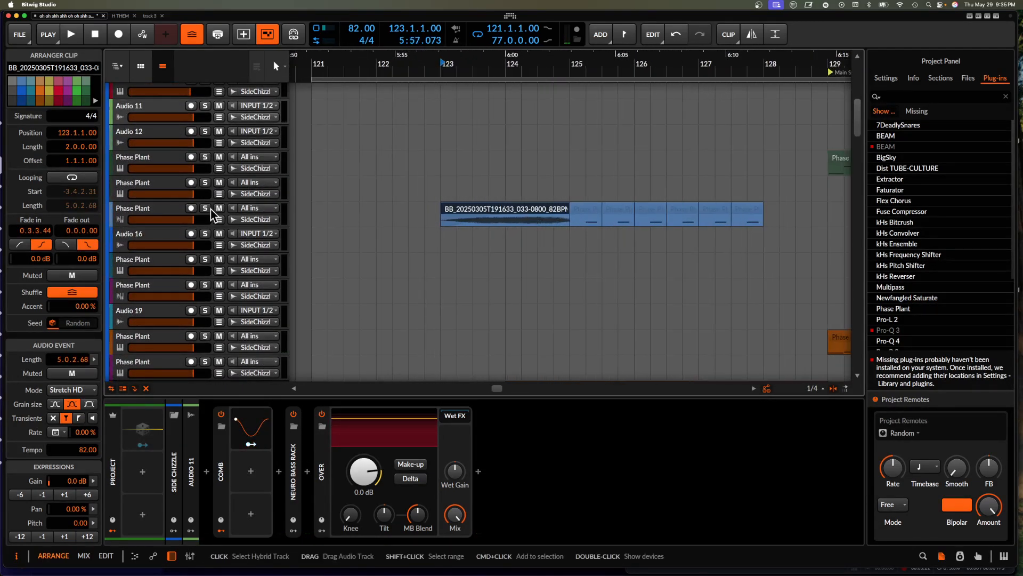
pyautogui.press('space')
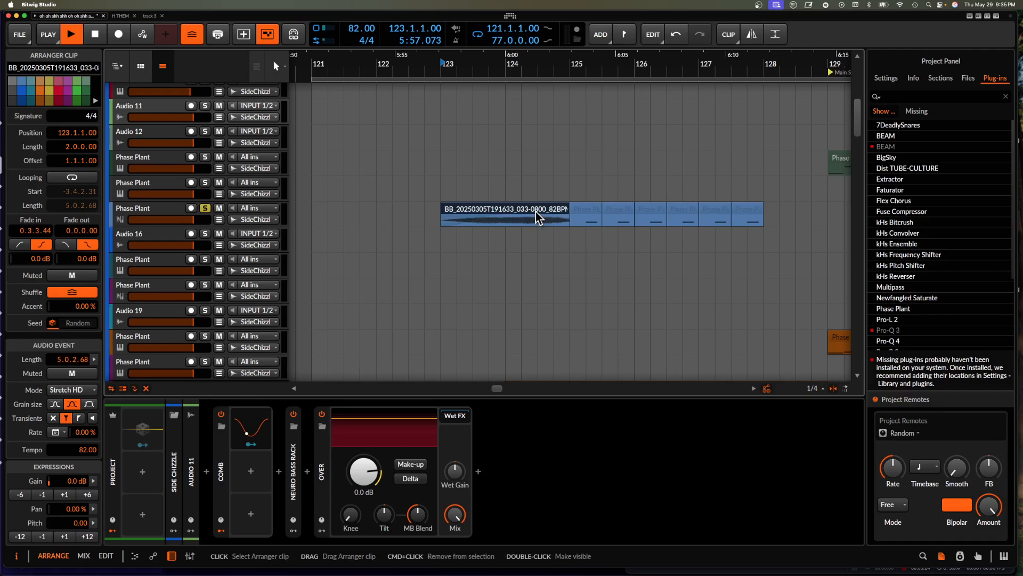
pyautogui.scroll(-2, 434, 213)
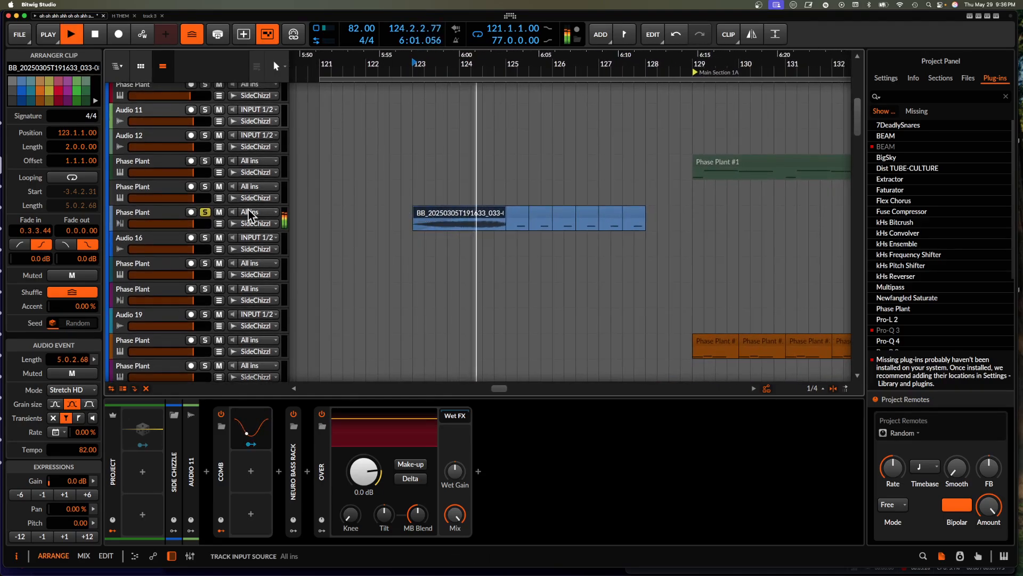
pyautogui.click(205, 212)
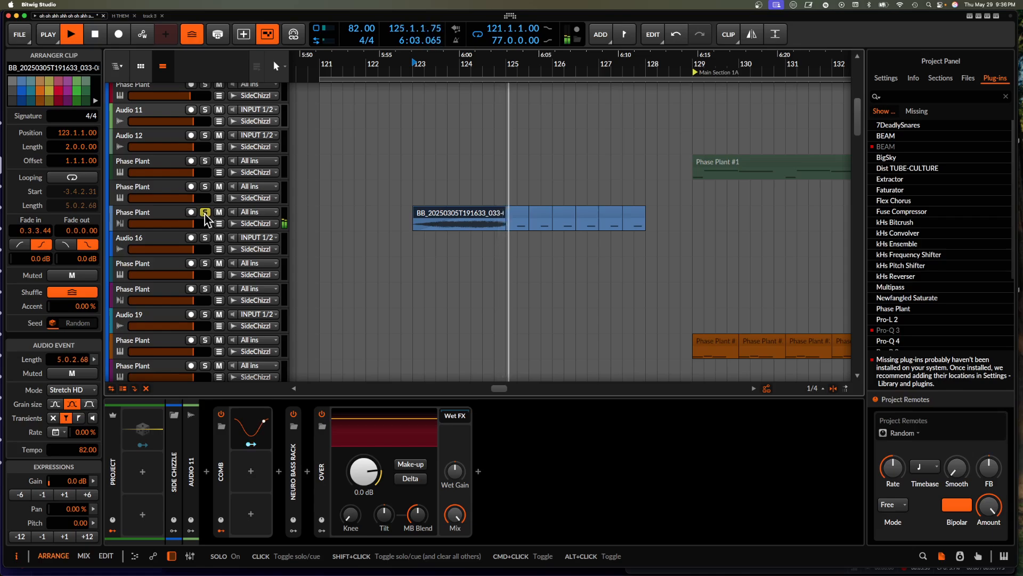
# Listen to the full mix around bar 125 while viewing the Instrument Layer and Audio 23 tracks, and stop playback
pyautogui.scroll(-5, 501, 192)
pyautogui.scroll(-6, 501, 192)
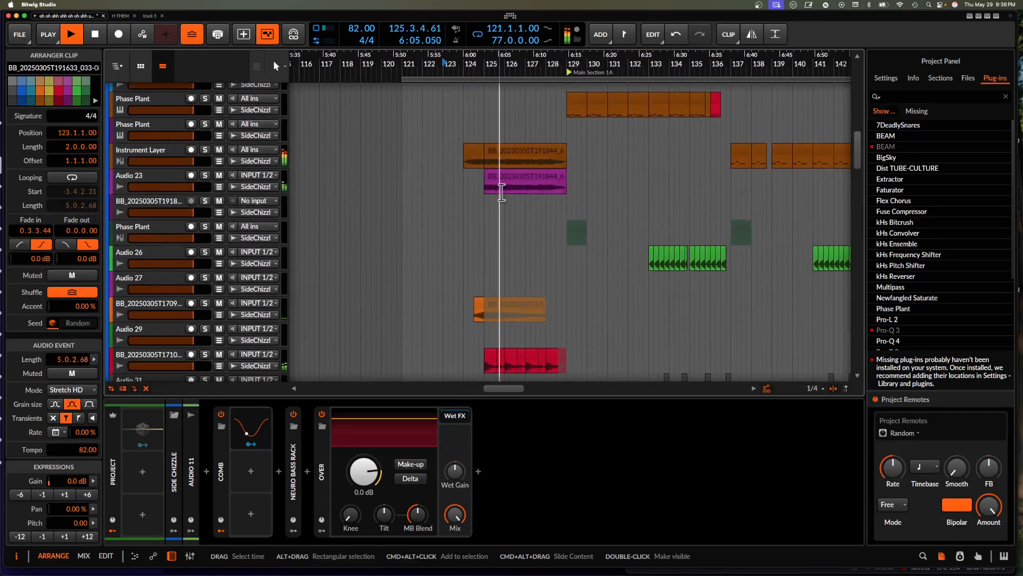
pyautogui.scroll(2, 502, 192)
pyautogui.press('space')
# Examine the Side Chizzle tracks and clips from the intro through Main Section 1A, down to the drums group and back
pyautogui.scroll(6, 501, 192)
pyautogui.scroll(-4, 501, 192)
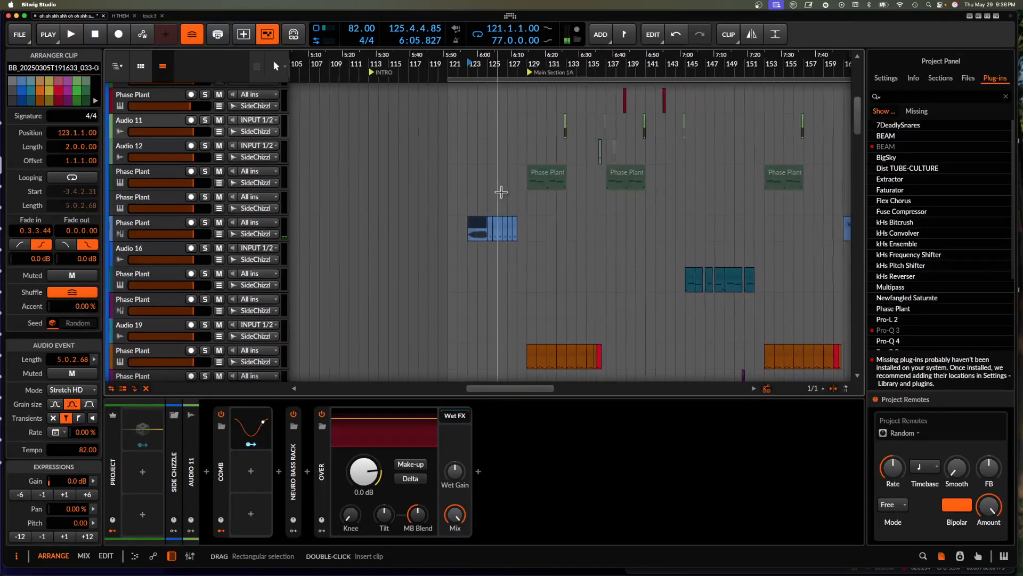
pyautogui.scroll(-8, 501, 192)
pyautogui.hscroll(3, 501, 192)
pyautogui.scroll(-2, 501, 192)
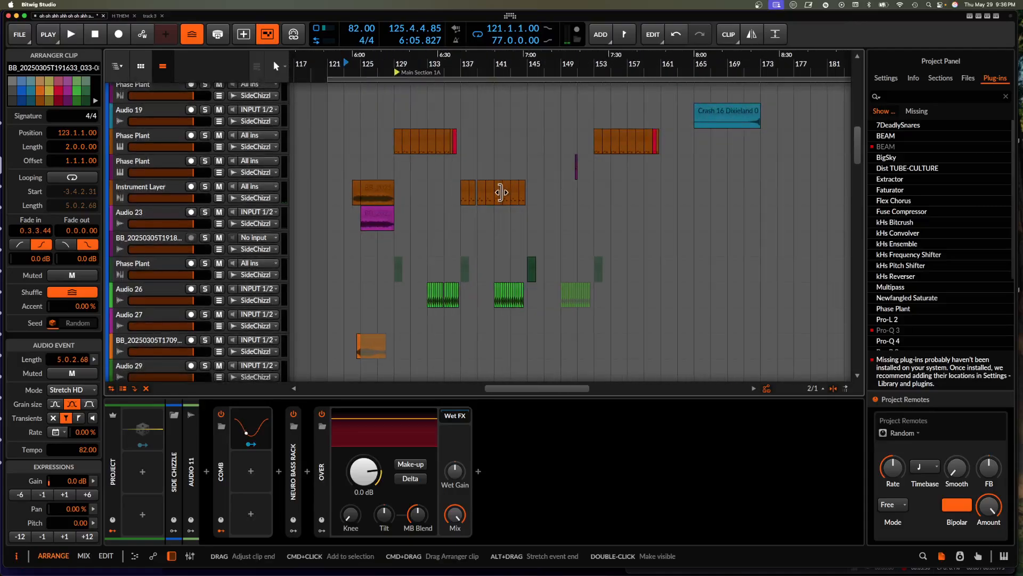
pyautogui.scroll(-7, 501, 192)
pyautogui.scroll(4, 501, 193)
pyautogui.scroll(-8, 501, 193)
pyautogui.hscroll(-6, 501, 193)
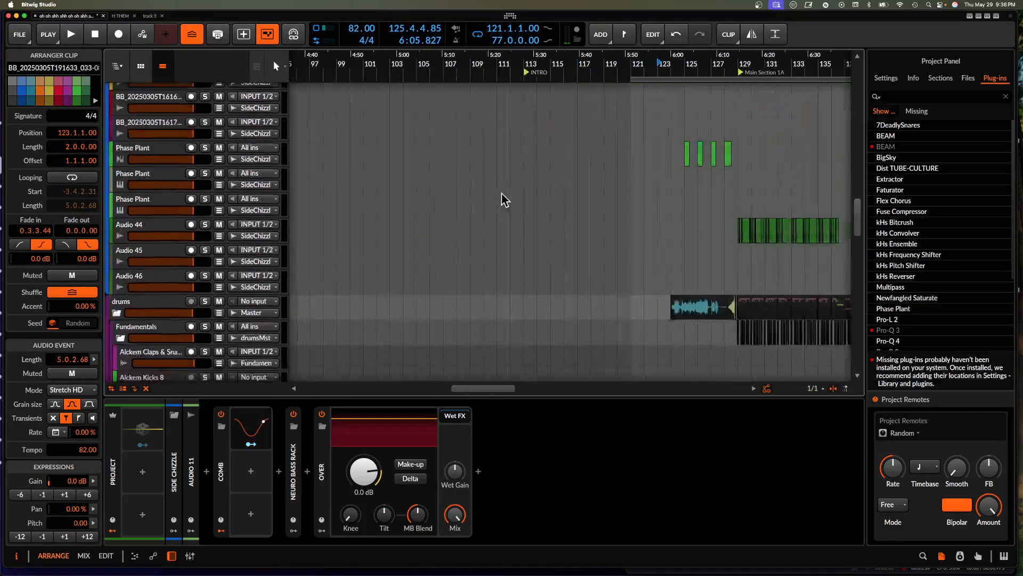
pyautogui.hscroll(4, 501, 194)
pyautogui.scroll(14, 501, 194)
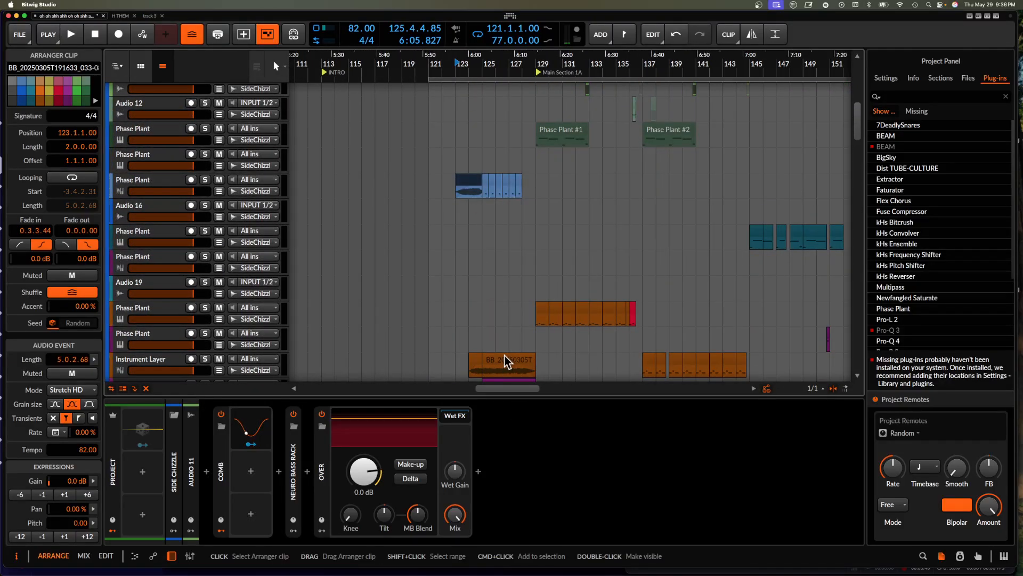
pyautogui.scroll(10, 505, 354)
pyautogui.hscroll(3, 505, 354)
pyautogui.scroll(-8, 505, 354)
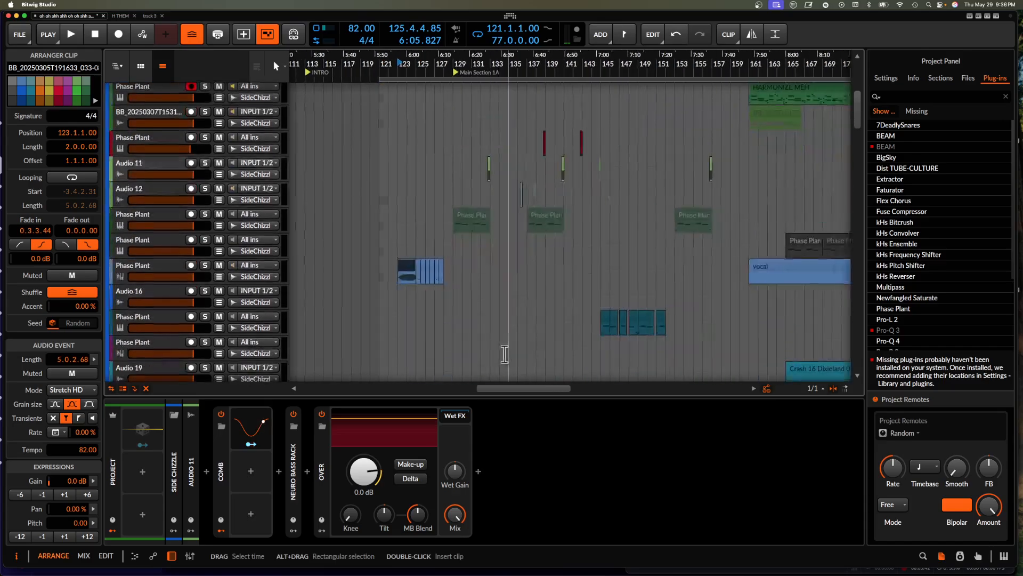
pyautogui.hscroll(3, 505, 354)
pyautogui.scroll(1, 505, 354)
pyautogui.scroll(-8, 504, 355)
pyautogui.hscroll(-3, 506, 361)
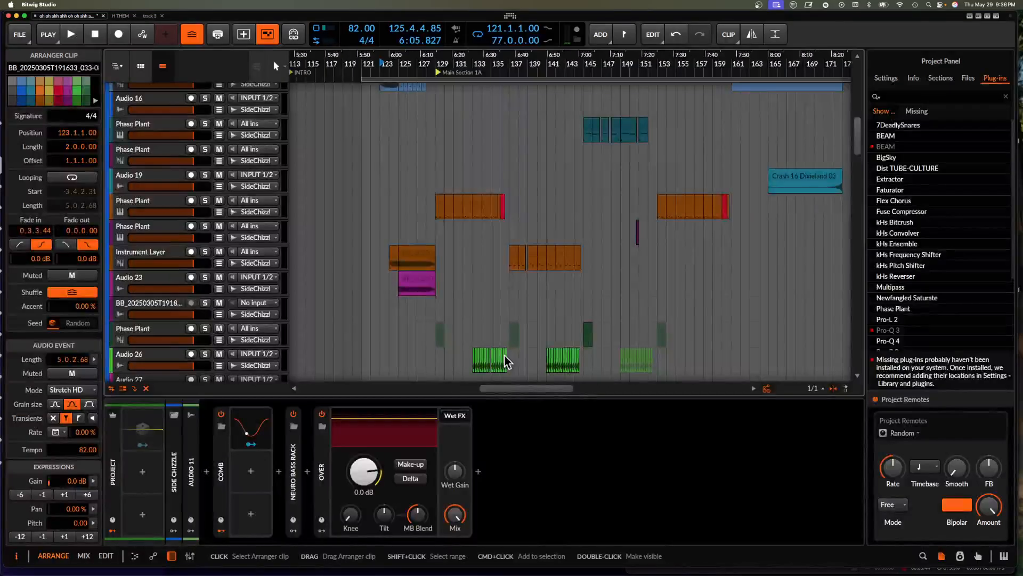
# Solo the Phase Plant track below Audio 19 and play its first orange clip from 129.1.1.00, and stop playback
pyautogui.scroll(5, 505, 362)
pyautogui.scroll(-4, 513, 281)
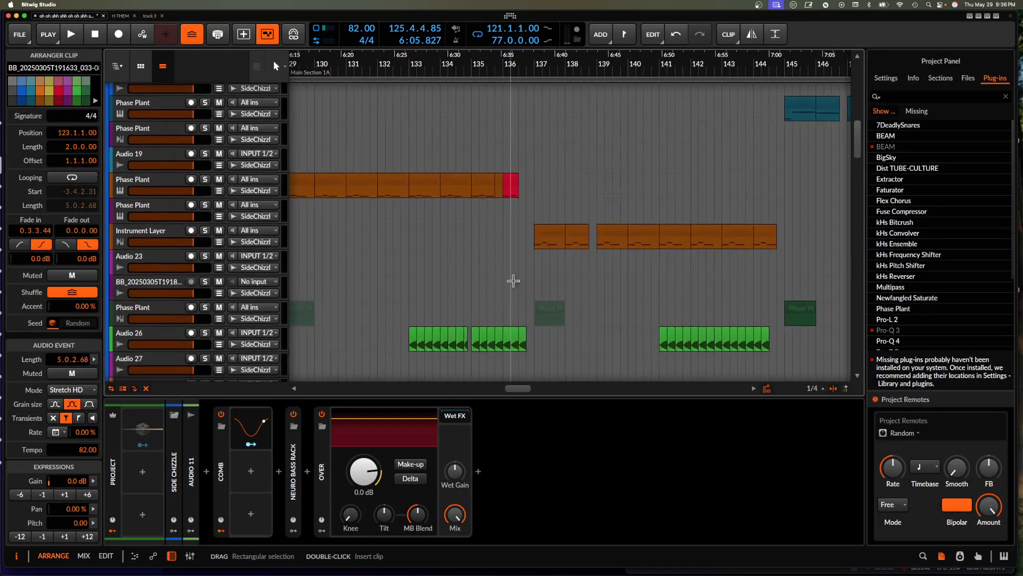
pyautogui.hscroll(-2, 514, 281)
pyautogui.scroll(1, 513, 281)
pyautogui.click(345, 119)
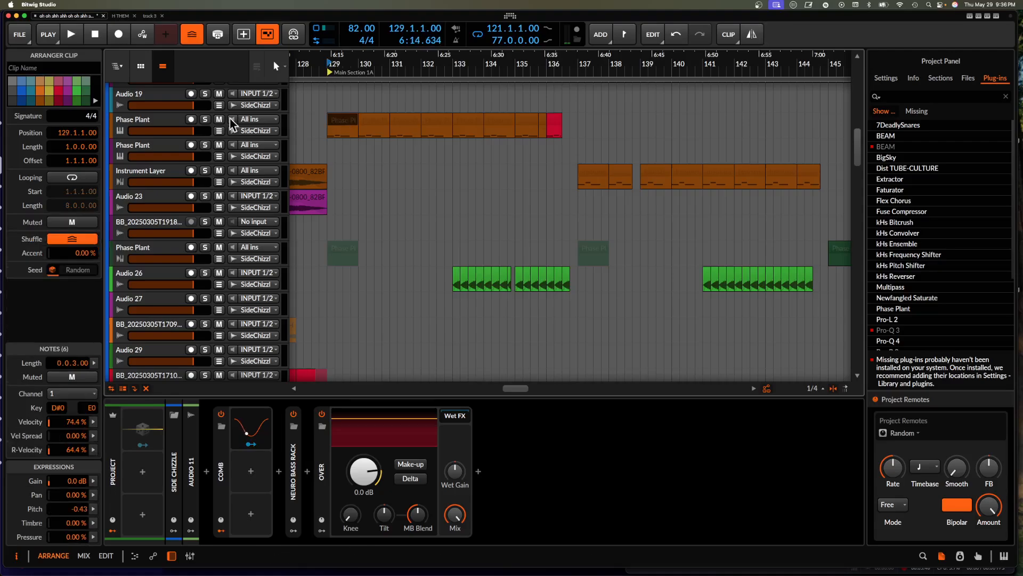
pyautogui.click(206, 119)
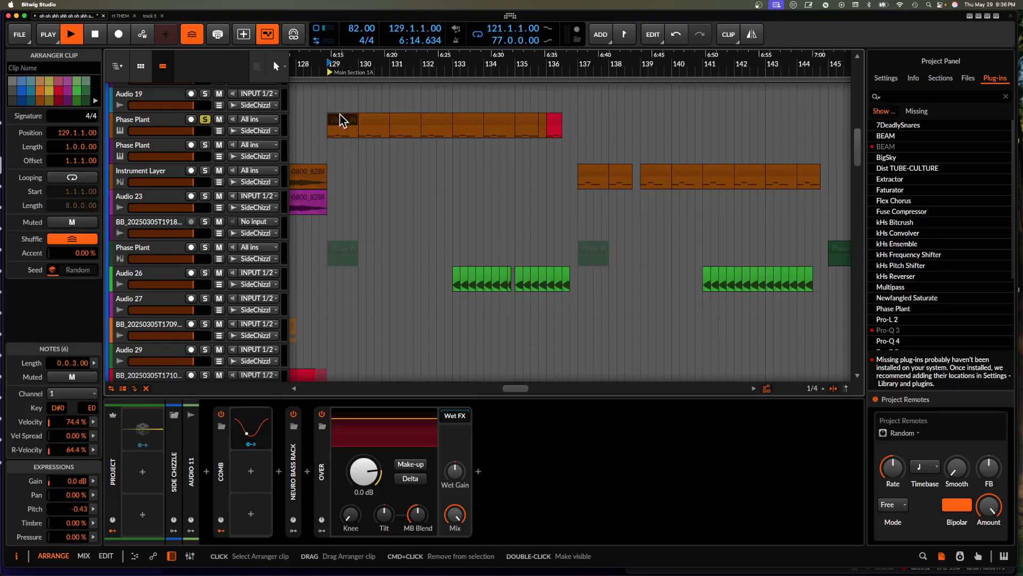
pyautogui.press('space')
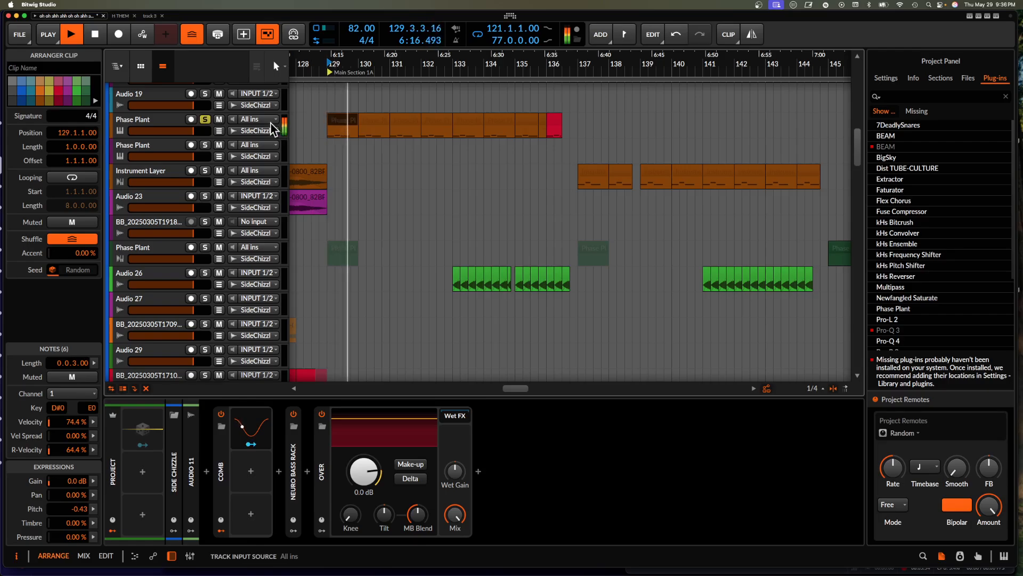
pyautogui.press('space')
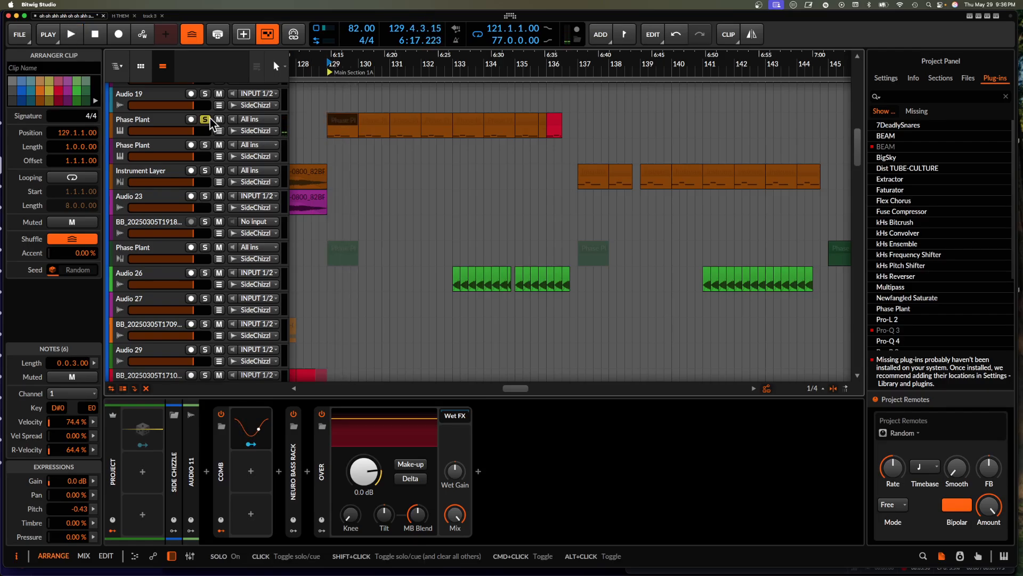
# Replay the Audio 11 clip at 132.4.1.00, soloing its track during playback, and stop and unsolo it
pyautogui.scroll(10, 523, 169)
pyautogui.scroll(3, 523, 169)
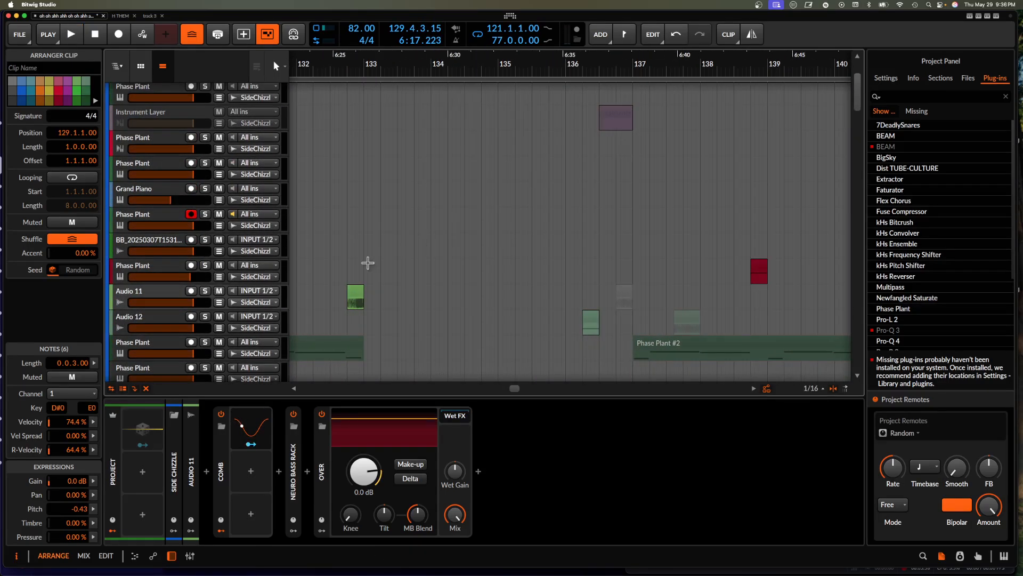
pyautogui.click(355, 296)
pyautogui.scroll(3, 355, 296)
pyautogui.press('space')
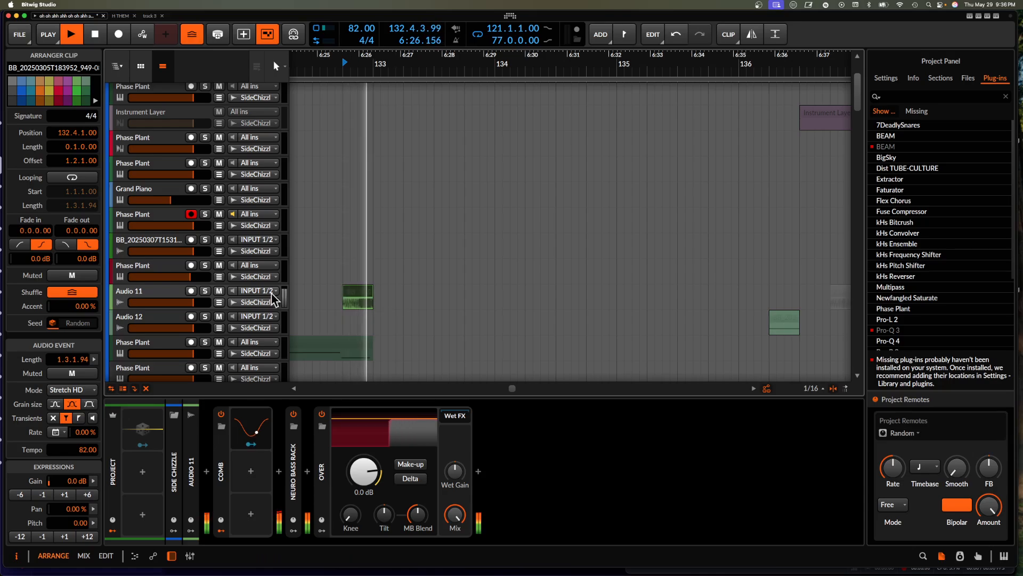
pyautogui.click(205, 291)
pyautogui.press('space')
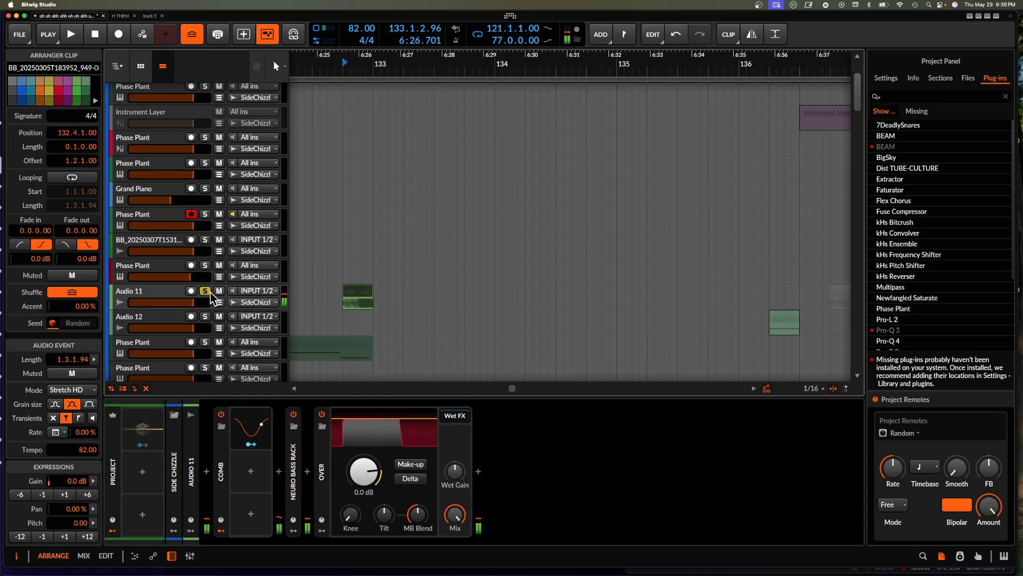
pyautogui.click(206, 291)
# Close the "oh oh ahh ahh" project without saving its changes
pyautogui.scroll(-6, 362, 270)
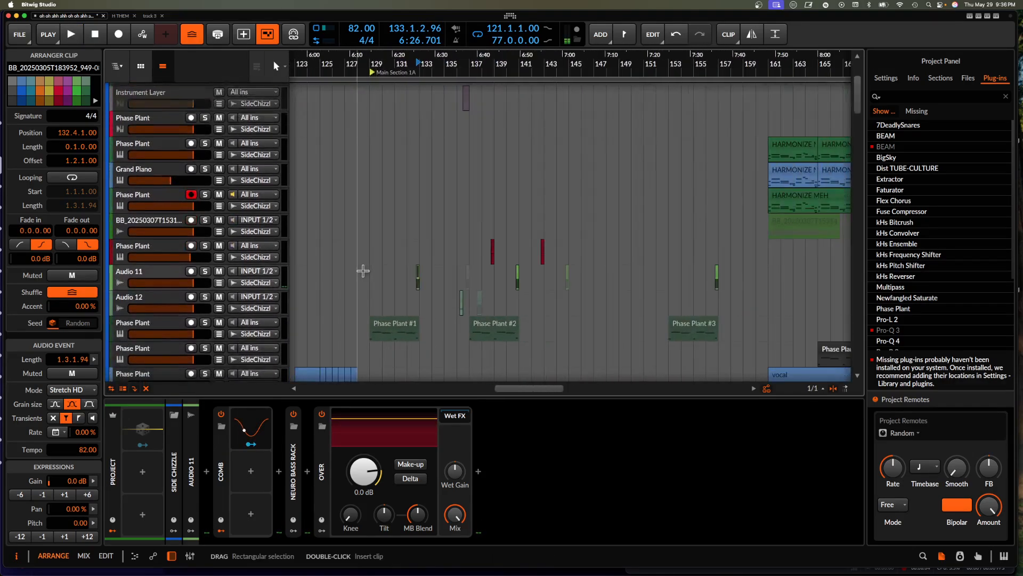
pyautogui.click(104, 16)
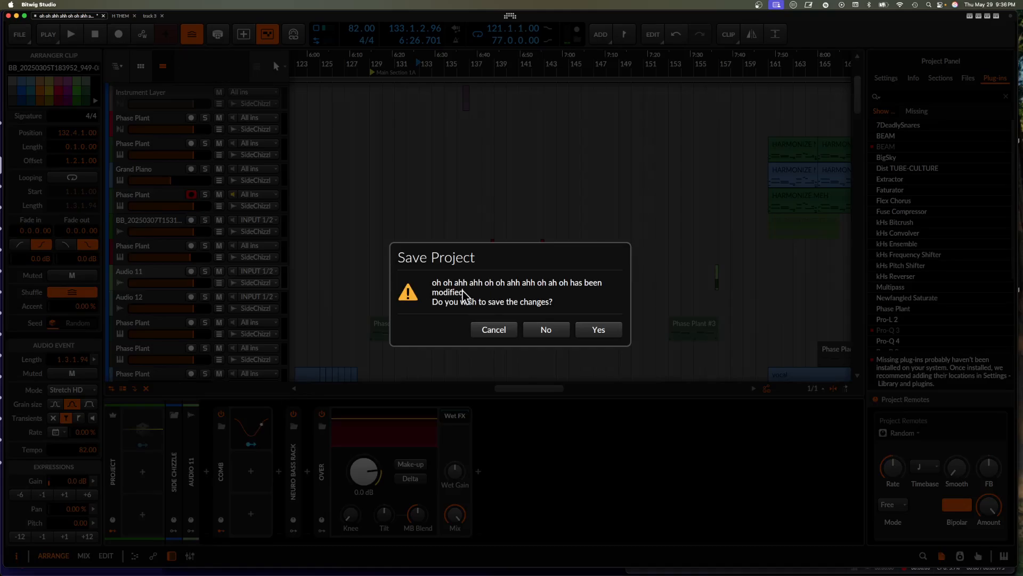
pyautogui.click(553, 332)
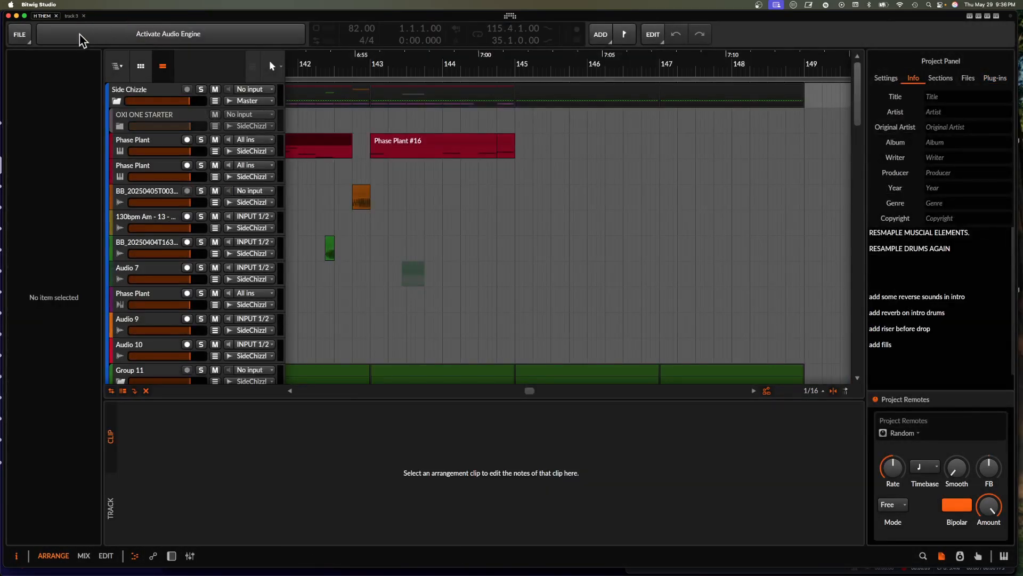
# Activate the audio engine for the H THEM project
pyautogui.click(79, 34)
pyautogui.scroll(-5, 389, 240)
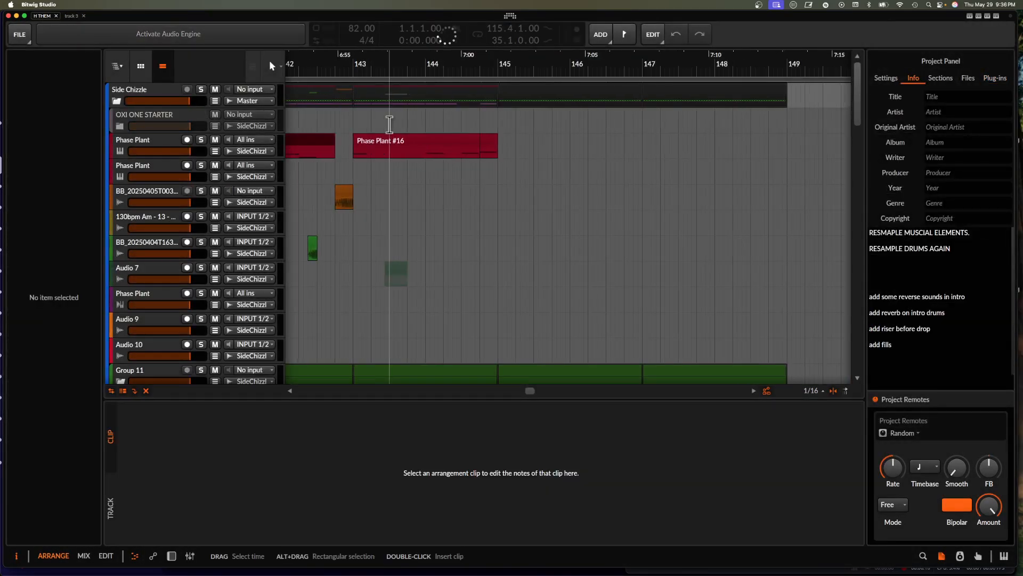
pyautogui.scroll(4, 389, 191)
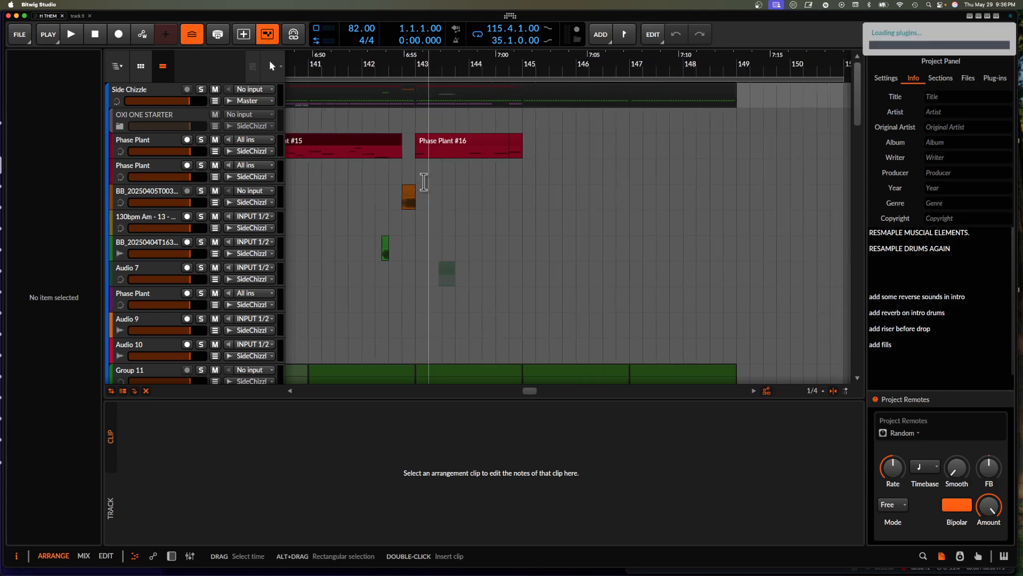
# Examine the H THEM tracks and clips around Main Section 1A, from Side Chizzle down to the BB audio tracks and back
pyautogui.scroll(-3, 387, 193)
pyautogui.hscroll(-5, 388, 194)
pyautogui.scroll(-2, 387, 193)
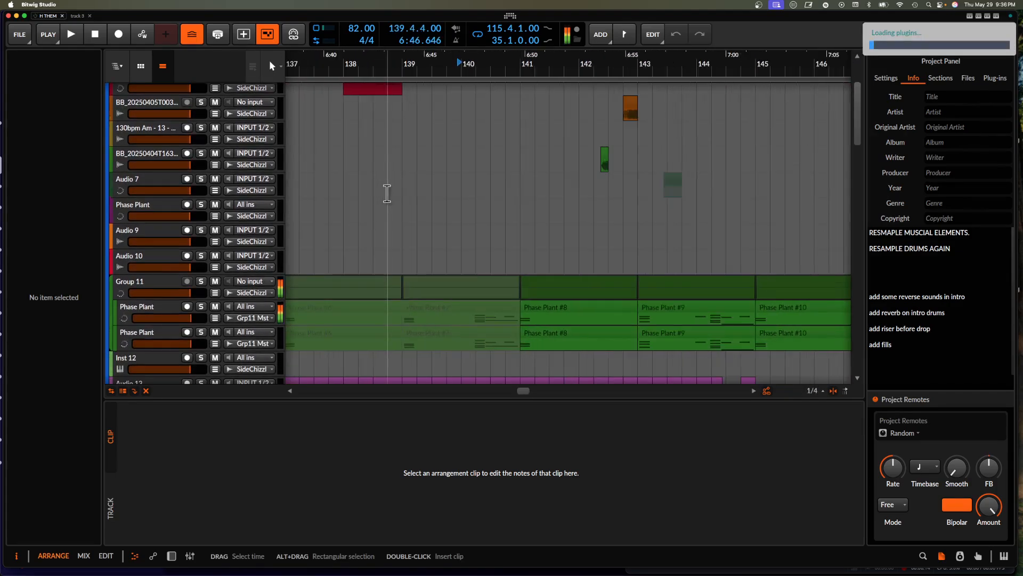
pyautogui.hscroll(-1, 386, 192)
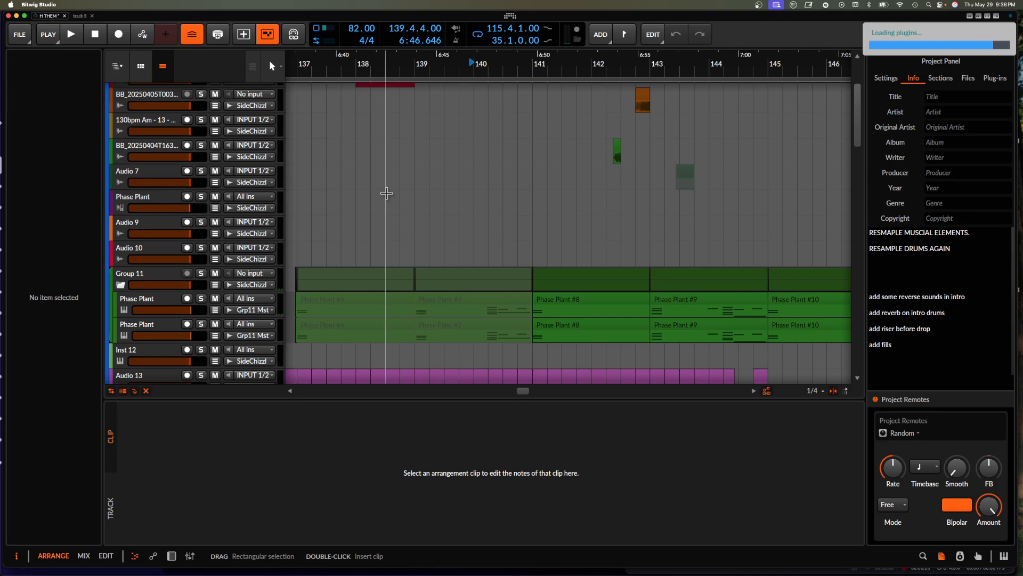
pyautogui.scroll(-10, 533, 165)
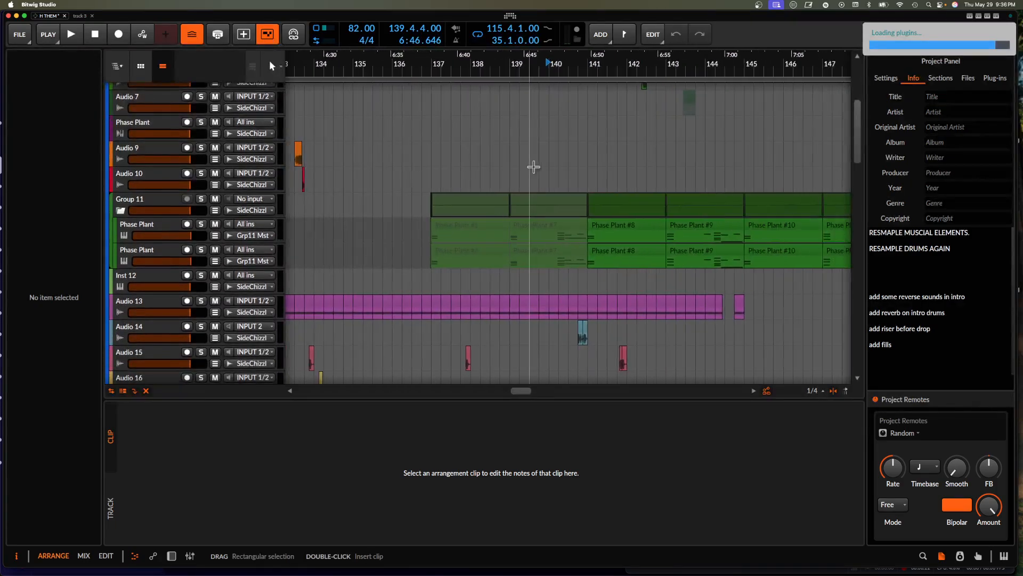
pyautogui.scroll(-2, 534, 167)
pyautogui.scroll(8, 533, 165)
pyautogui.scroll(3, 527, 119)
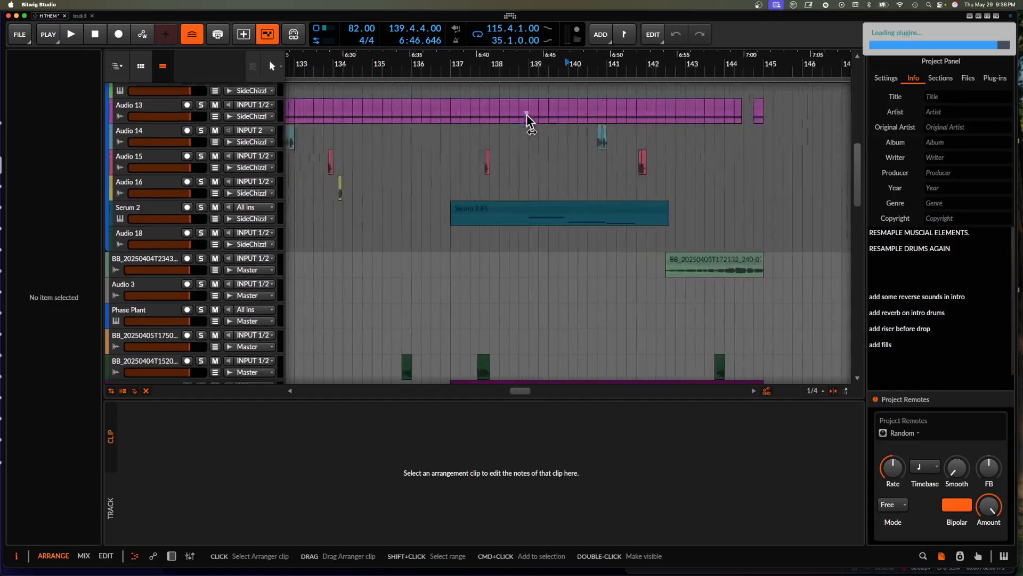
pyautogui.scroll(-3, 527, 113)
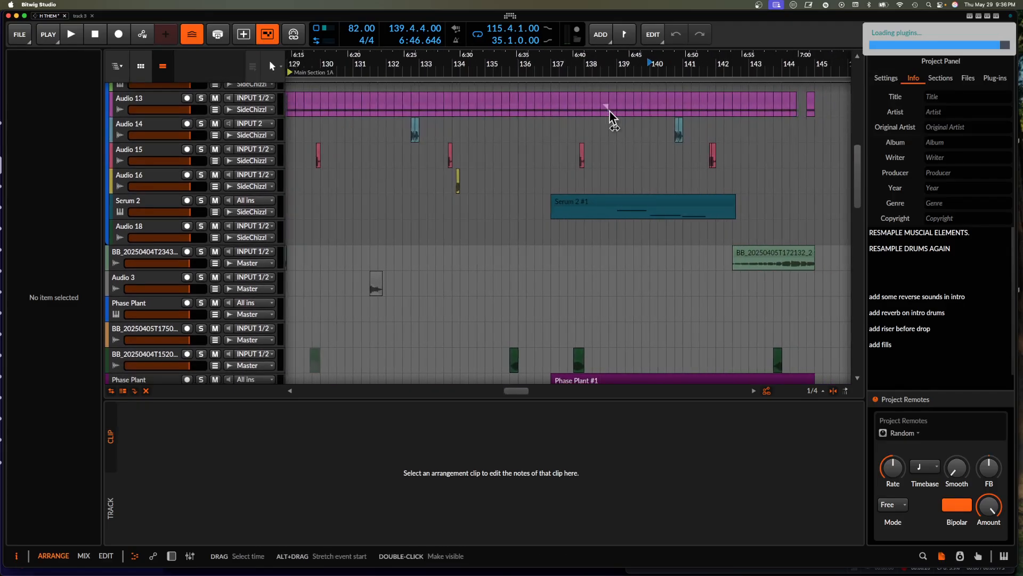
pyautogui.scroll(4, 603, 111)
pyautogui.scroll(-2, 613, 110)
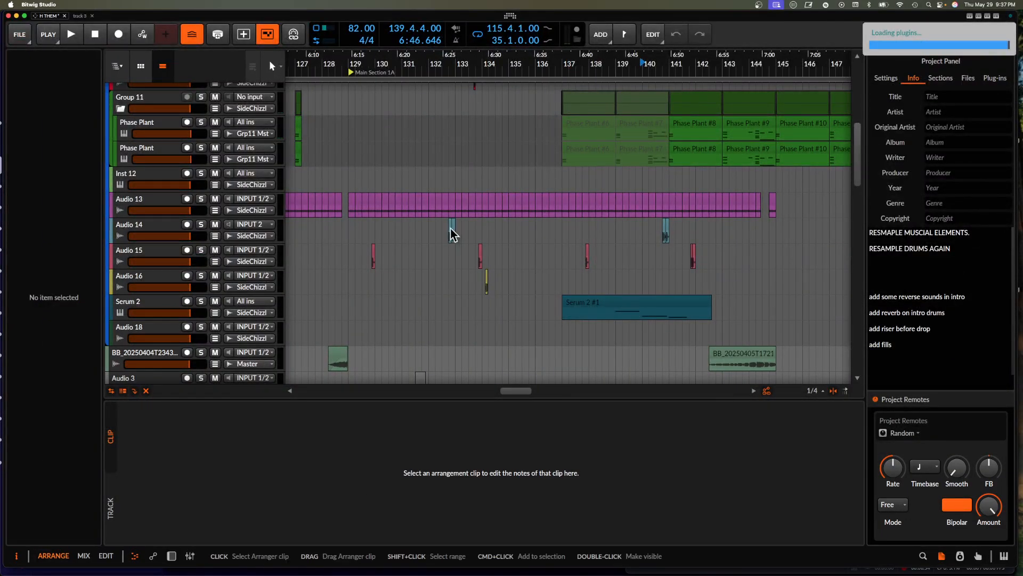
pyautogui.scroll(10, 396, 222)
pyautogui.scroll(5, 396, 222)
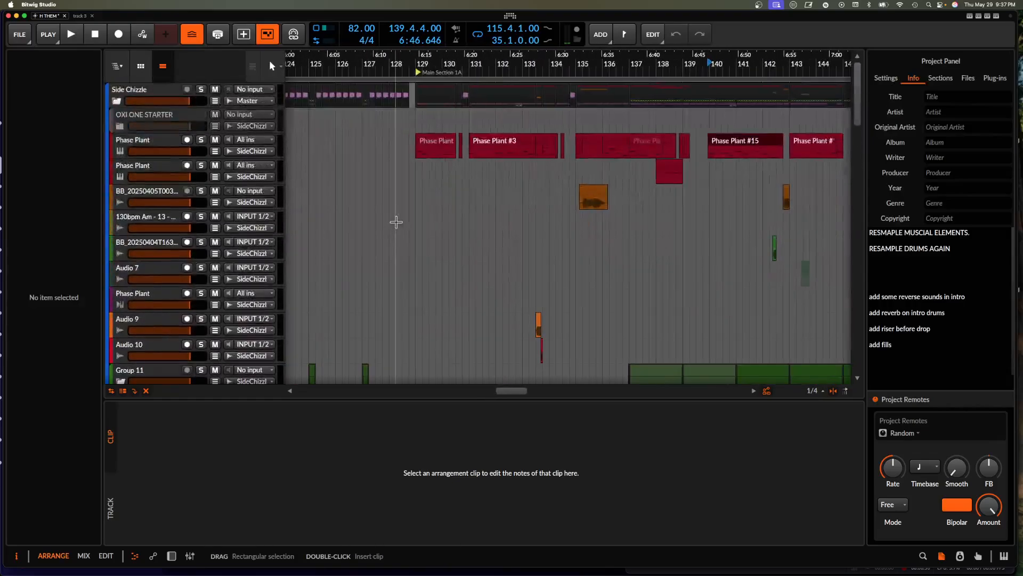
# Play the arrangement from 128.4.1.00 into Main Section 1A while viewing the tracks down to the drums group
pyautogui.click(464, 151)
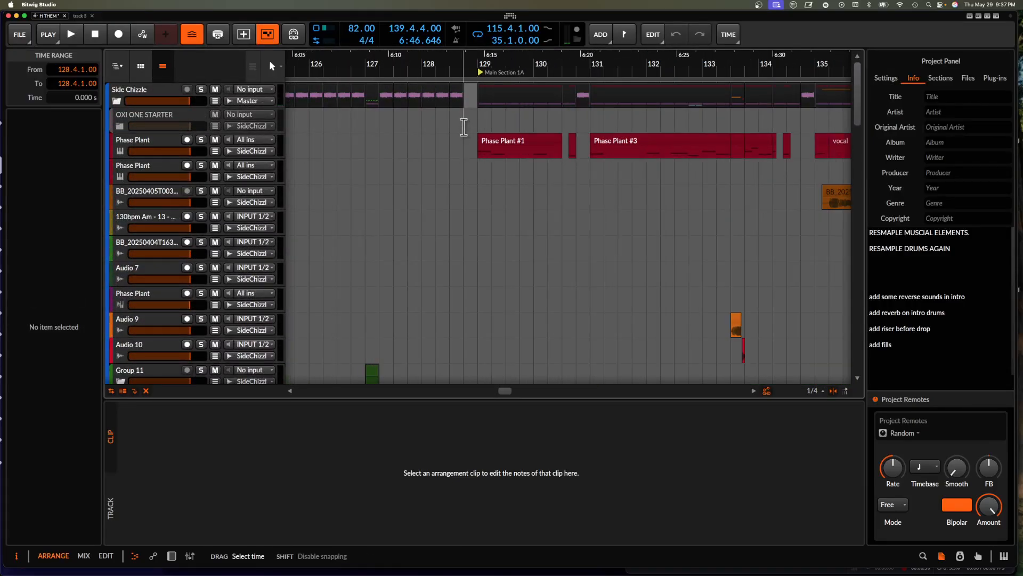
pyautogui.scroll(5, 464, 127)
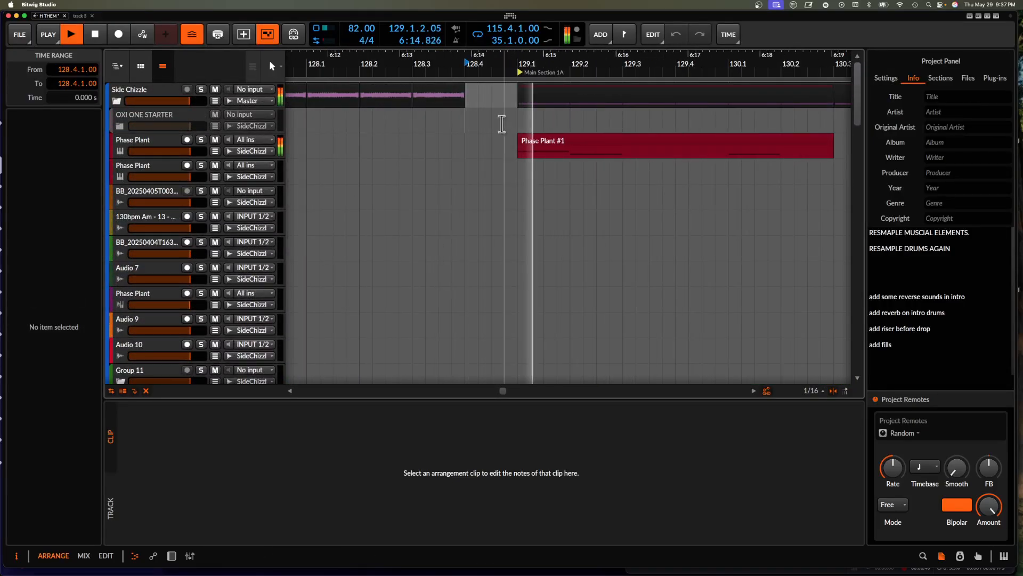
pyautogui.scroll(-5, 557, 262)
pyautogui.scroll(-5, 557, 263)
pyautogui.scroll(-10, 558, 263)
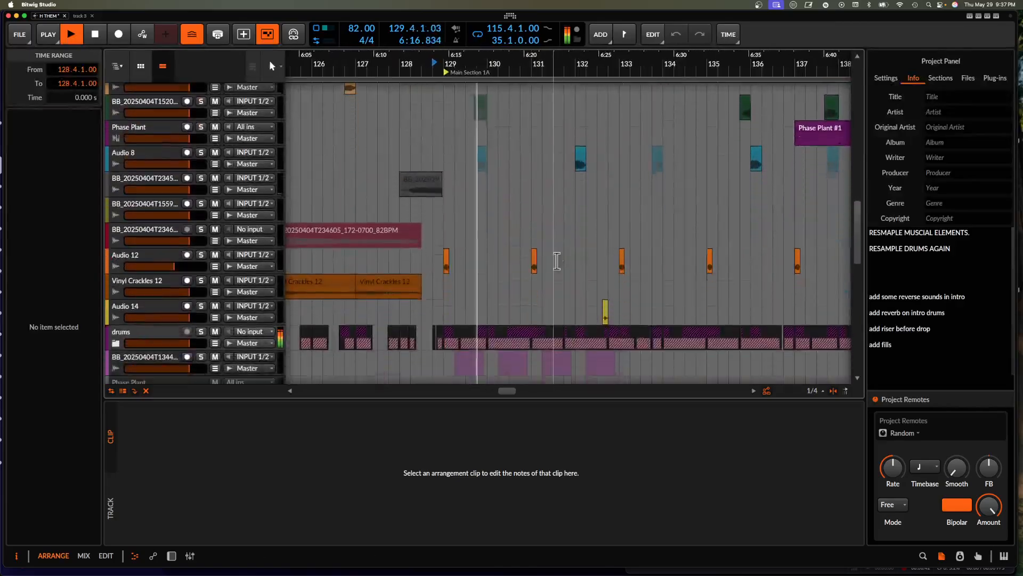
pyautogui.scroll(10, 556, 261)
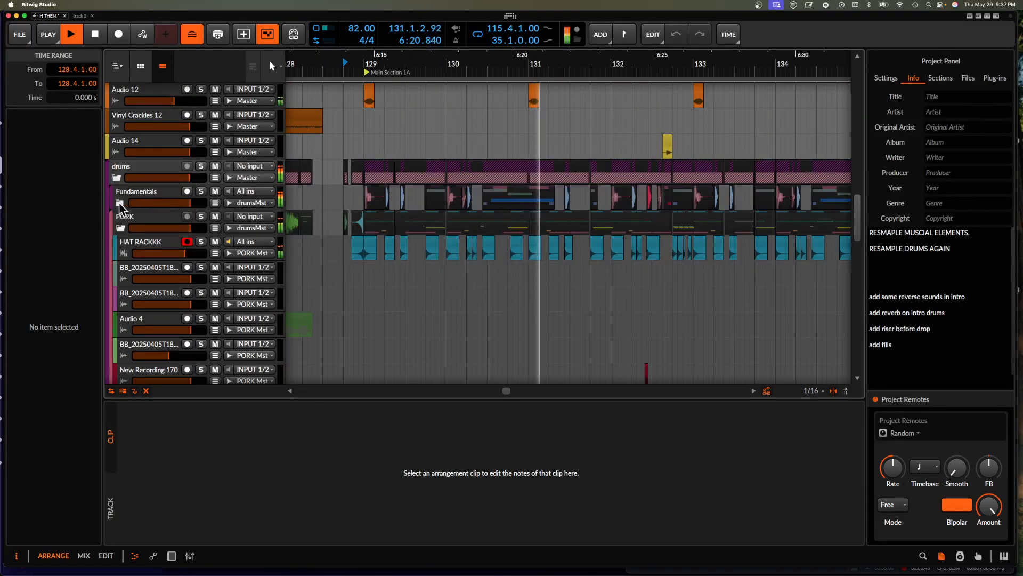
# Unfold the Fundamentals group inside the drums group to show its audio tracks
pyautogui.click(120, 203)
pyautogui.scroll(-1, 419, 237)
pyautogui.scroll(-2, 418, 236)
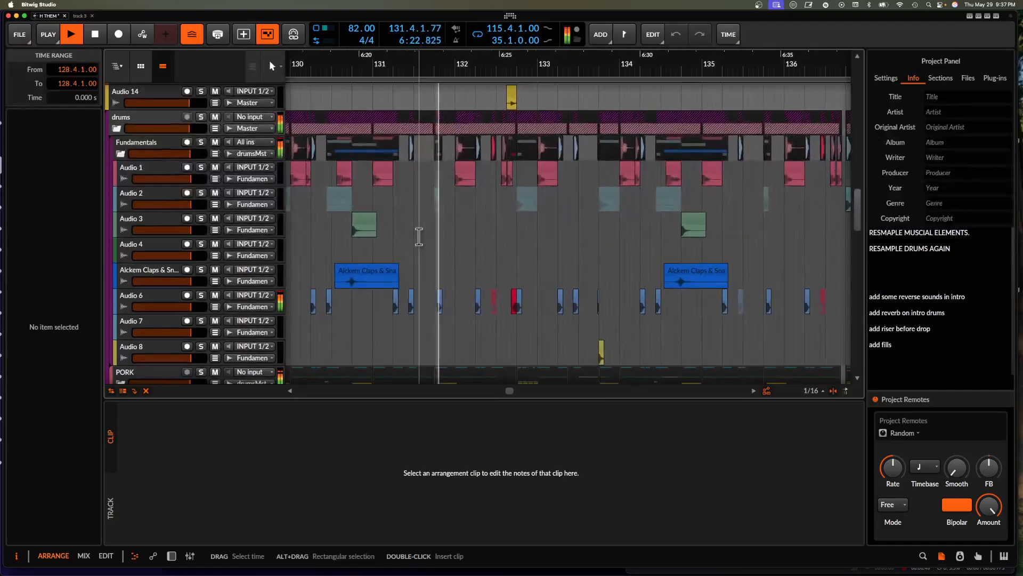
# Listen to the drums from bar 132 to bar 137 while following the Fundamentals and PORK clips, and stop playback
pyautogui.scroll(5, 419, 236)
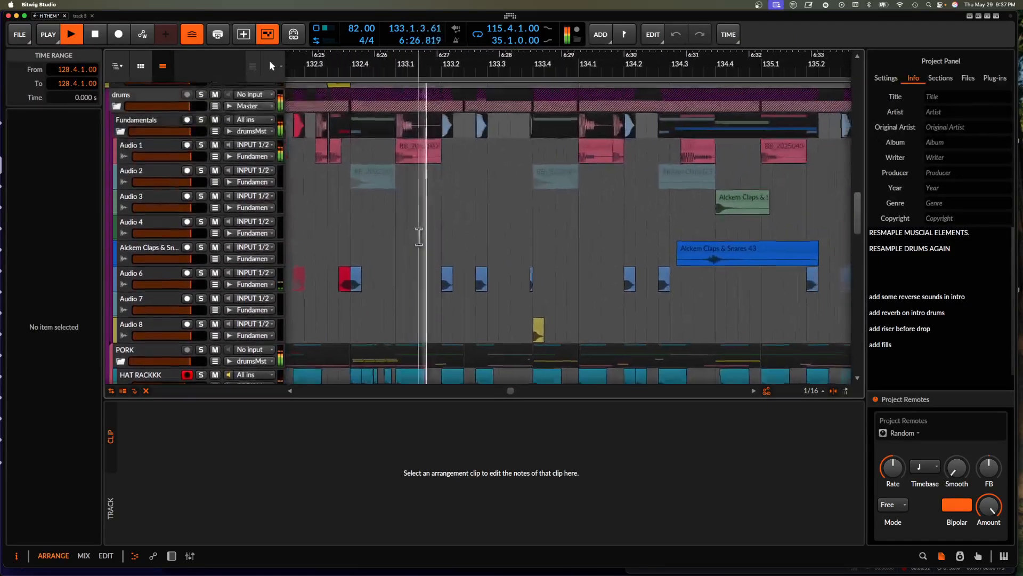
pyautogui.scroll(-3, 419, 236)
pyautogui.scroll(-2, 419, 236)
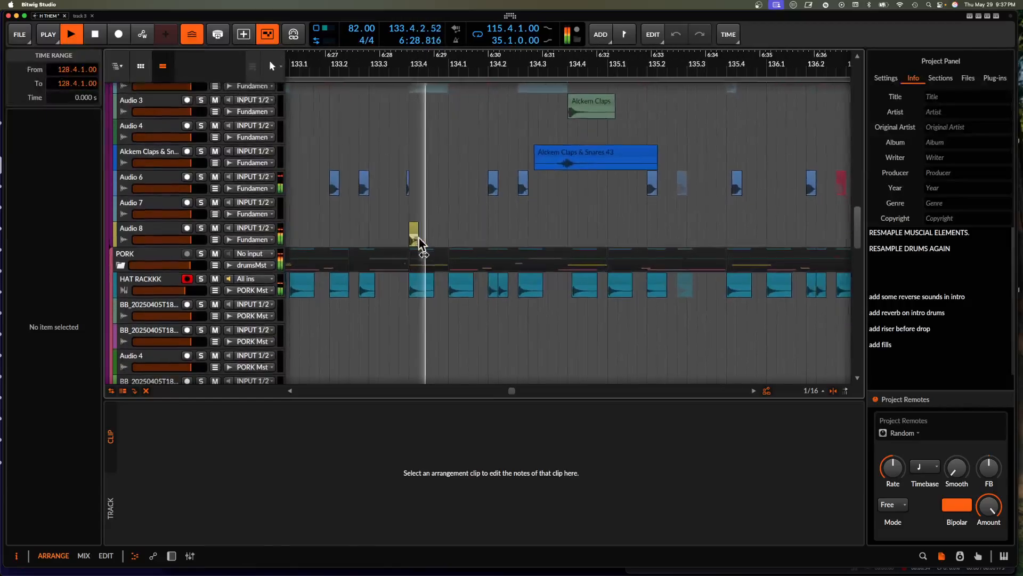
pyautogui.scroll(3, 419, 236)
pyautogui.hscroll(5, 419, 237)
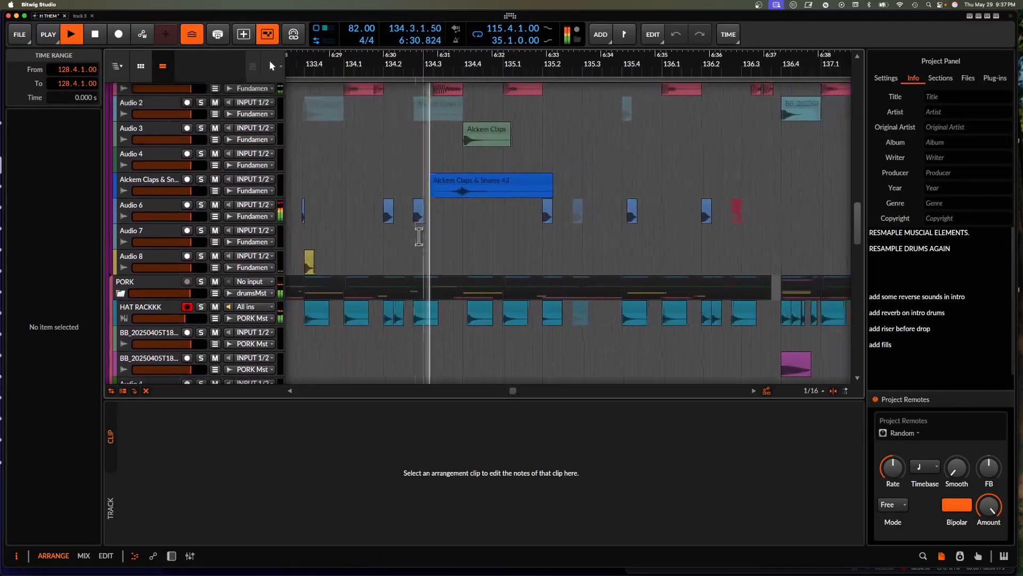
pyautogui.scroll(-1, 419, 236)
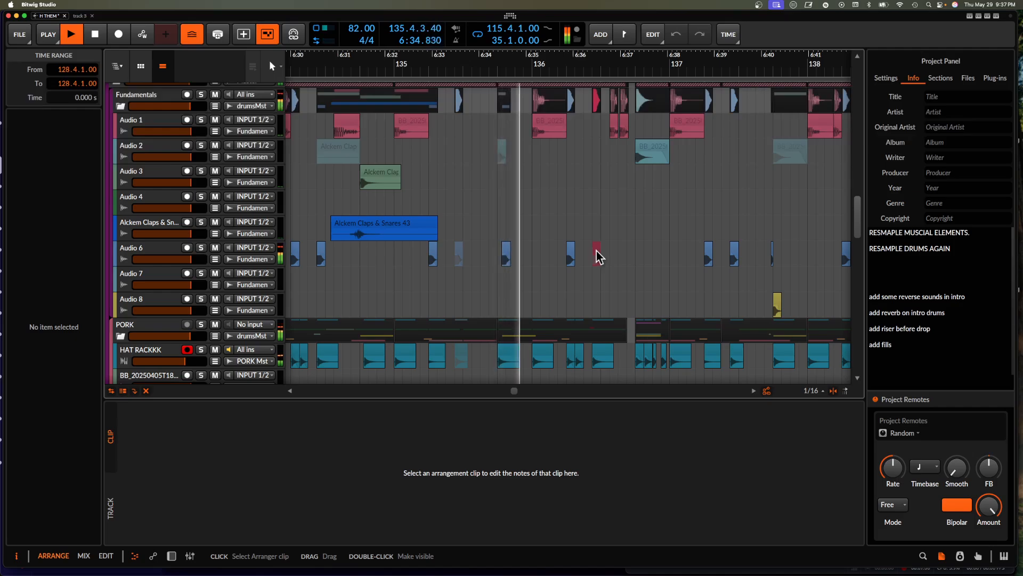
pyautogui.hscroll(2, 600, 246)
pyautogui.scroll(-1, 608, 243)
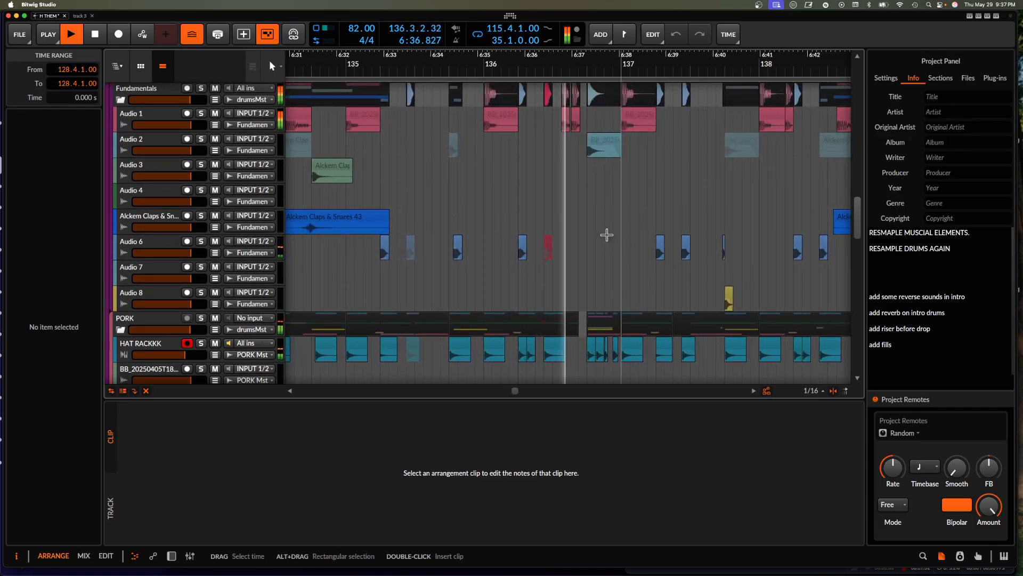
pyautogui.scroll(3, 561, 170)
pyautogui.scroll(-4, 561, 171)
pyautogui.press('space')
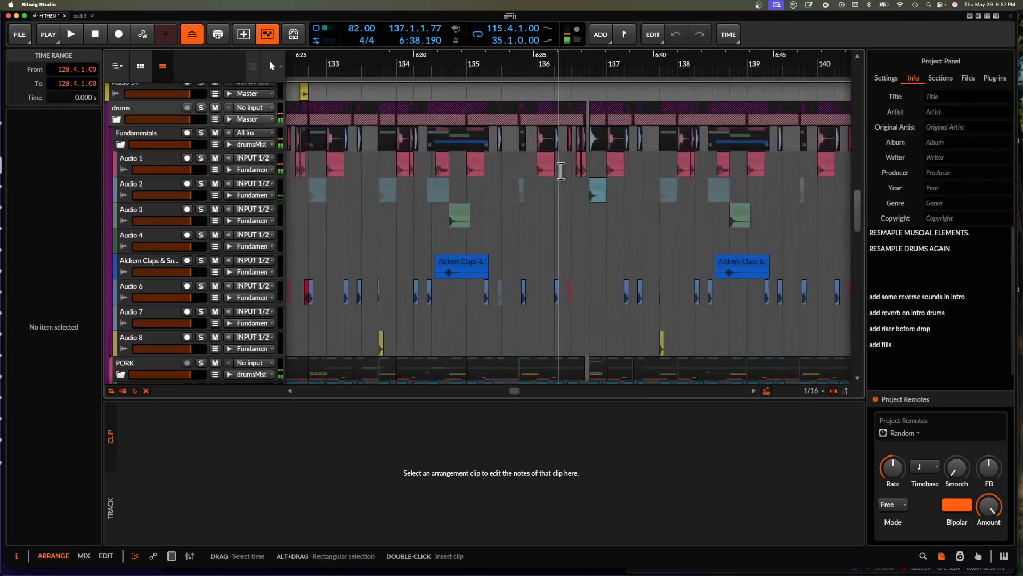
# Examine the clips in the Fundamentals and PORK drum groups across Main Section 1A for a sound to demonstrate
pyautogui.scroll(-3, 561, 170)
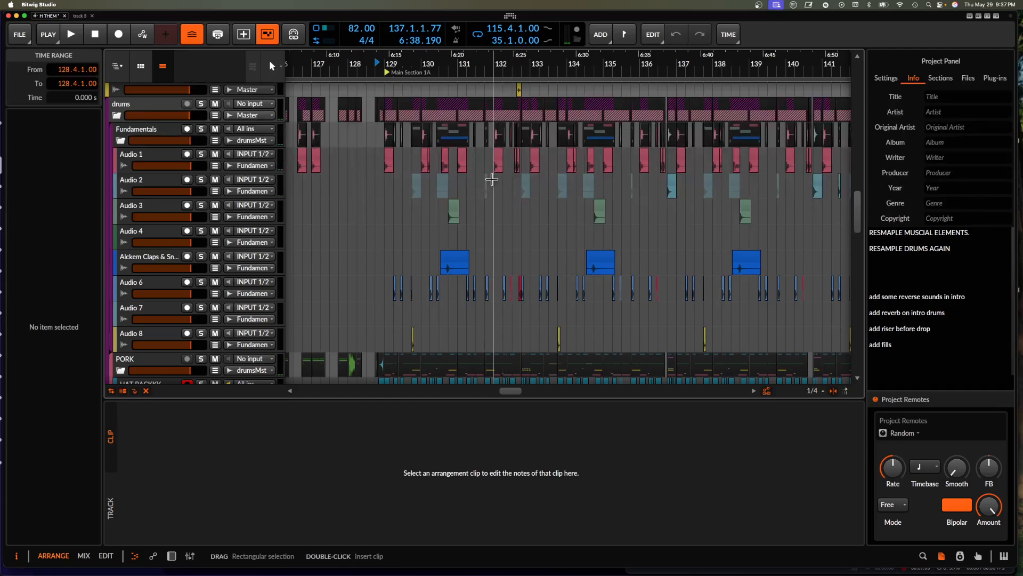
pyautogui.scroll(3, 492, 179)
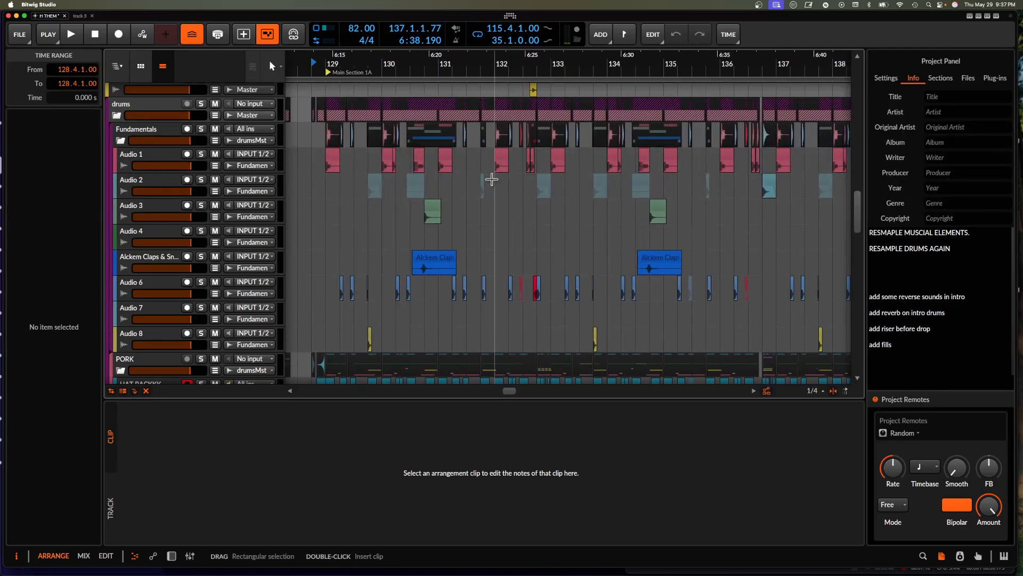
pyautogui.scroll(4, 428, 219)
pyautogui.scroll(-6, 428, 219)
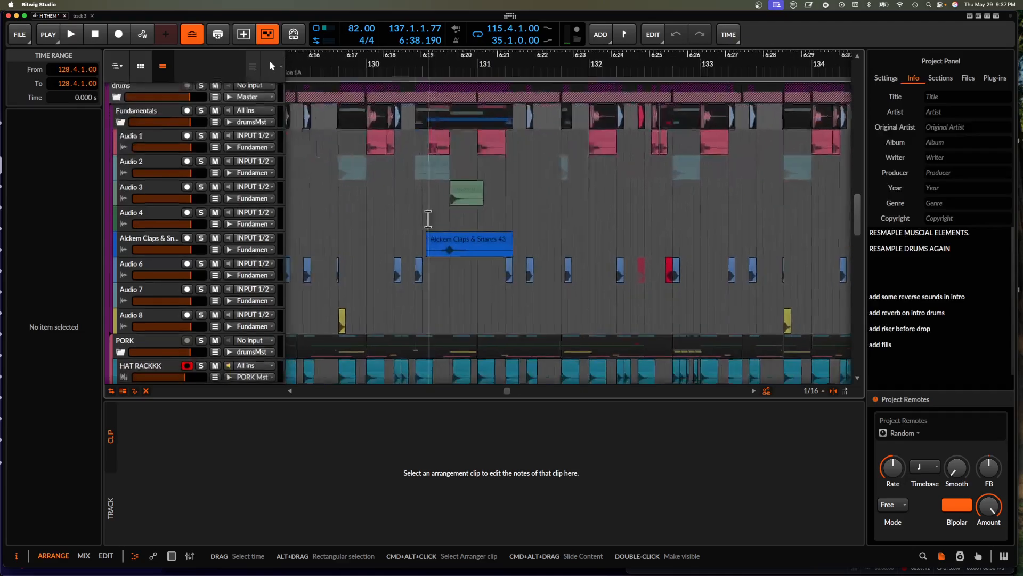
pyautogui.hscroll(-4, 428, 219)
pyautogui.scroll(-15, 427, 219)
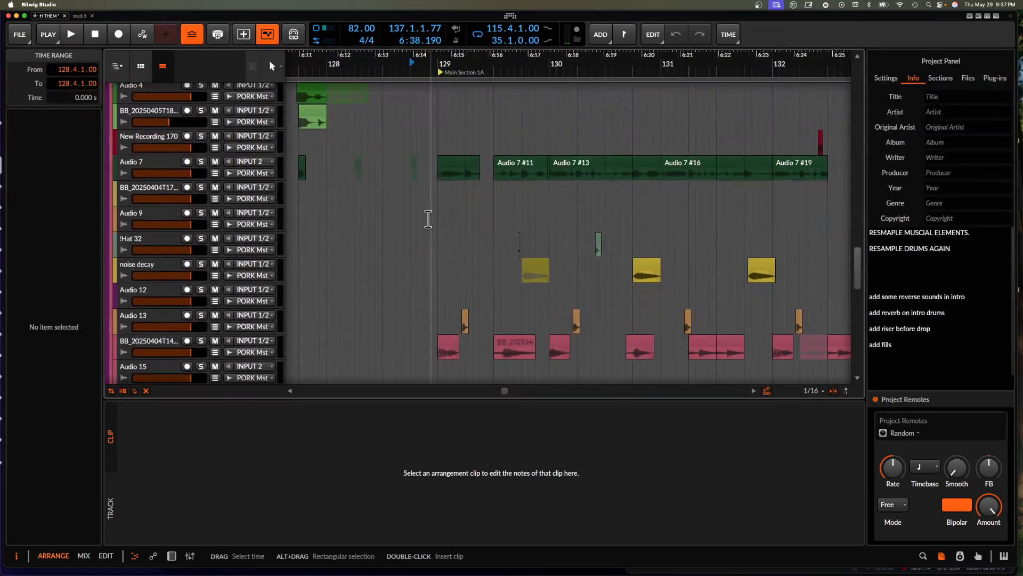
pyautogui.scroll(12, 427, 219)
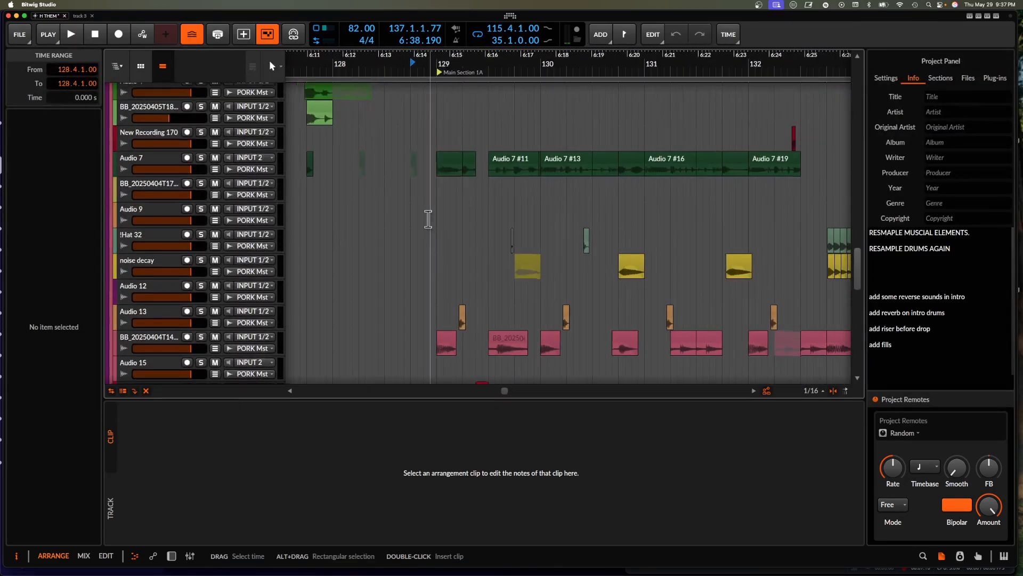
pyautogui.scroll(-4, 428, 219)
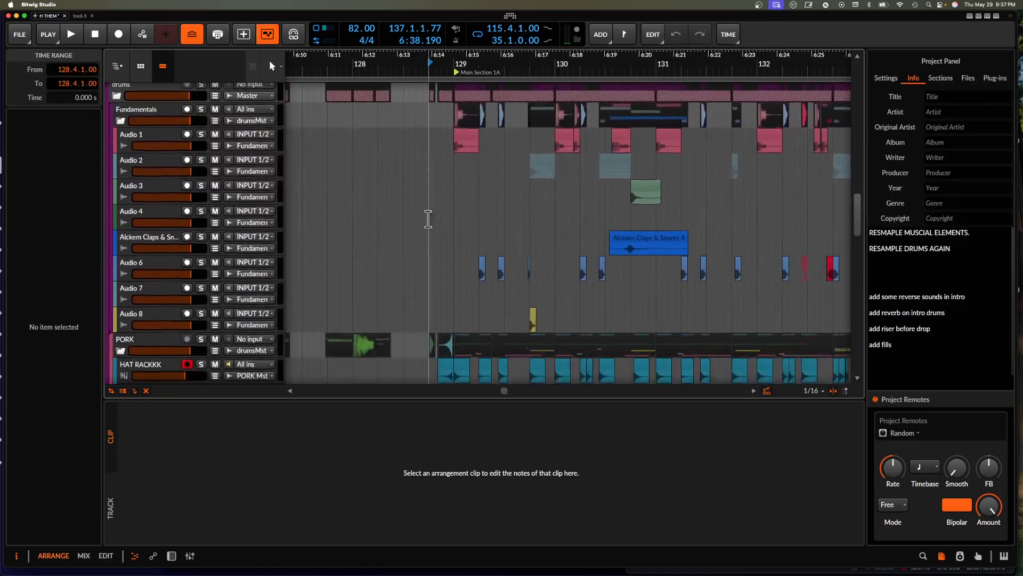
pyautogui.hscroll(2, 428, 219)
pyautogui.hscroll(5, 428, 219)
pyautogui.scroll(-2, 428, 219)
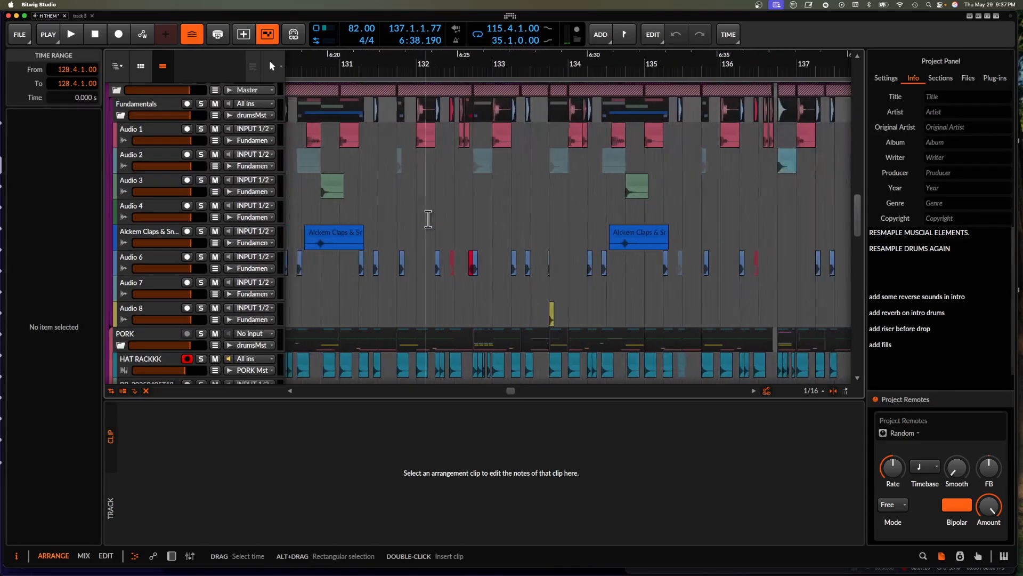
pyautogui.hscroll(2, 428, 219)
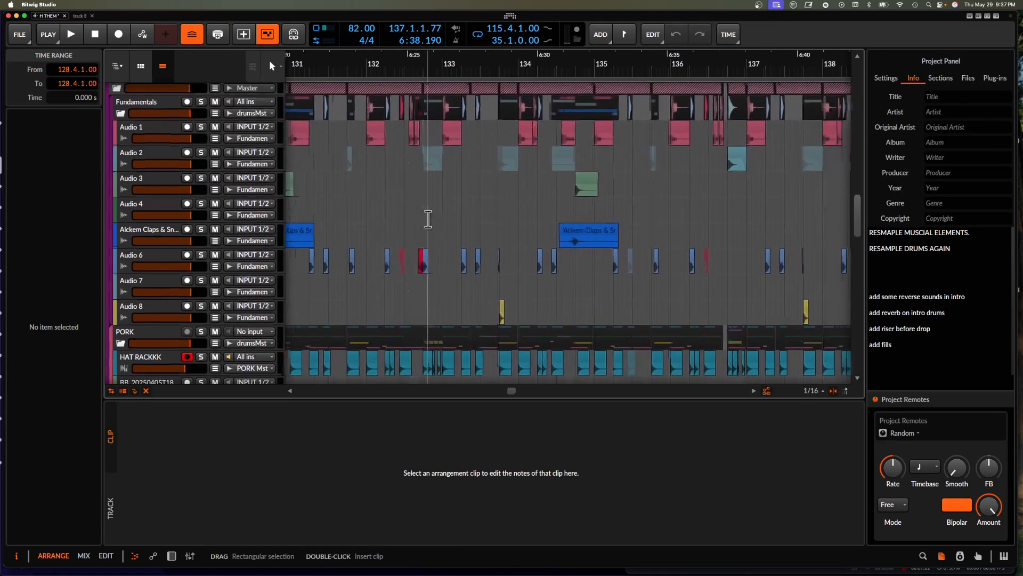
# Play the Audio 2 clip at 136.4.1.00, soloing its track for the replay, and stop and unsolo it
pyautogui.click(726, 159)
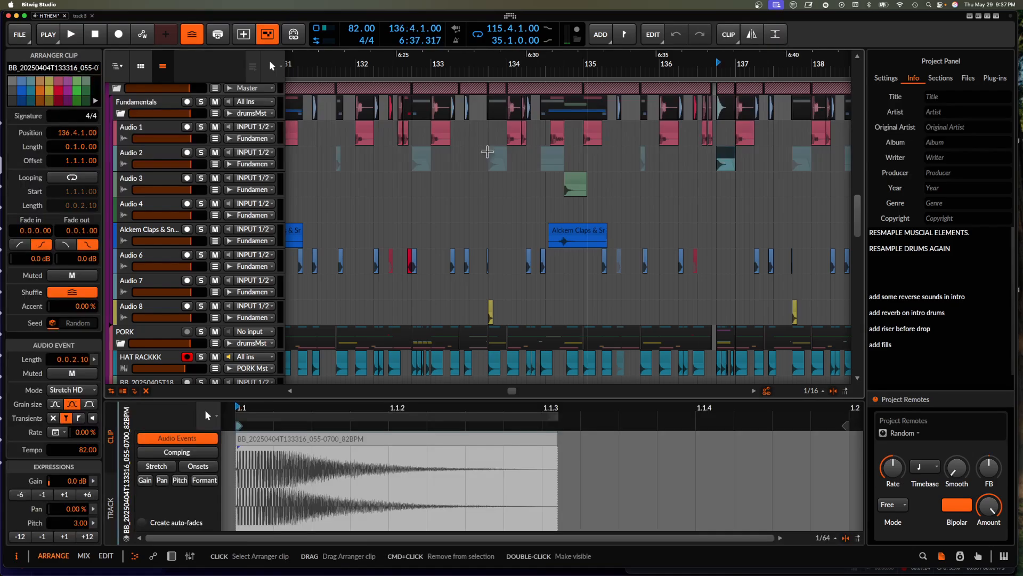
pyautogui.press('space')
pyautogui.press('space')
pyautogui.press('space')
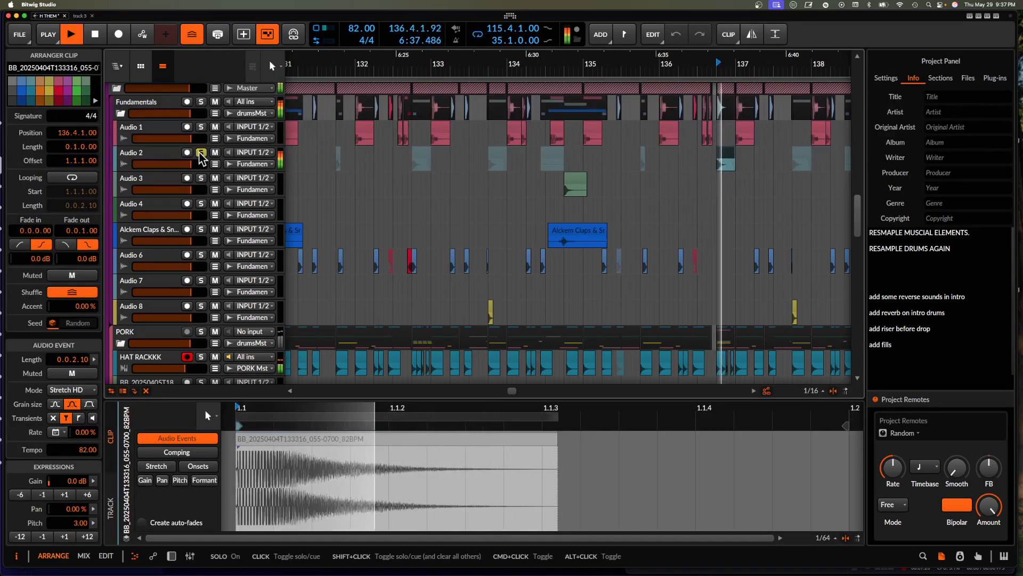
pyautogui.press('space')
pyautogui.click(199, 154)
pyautogui.scroll(3, 536, 189)
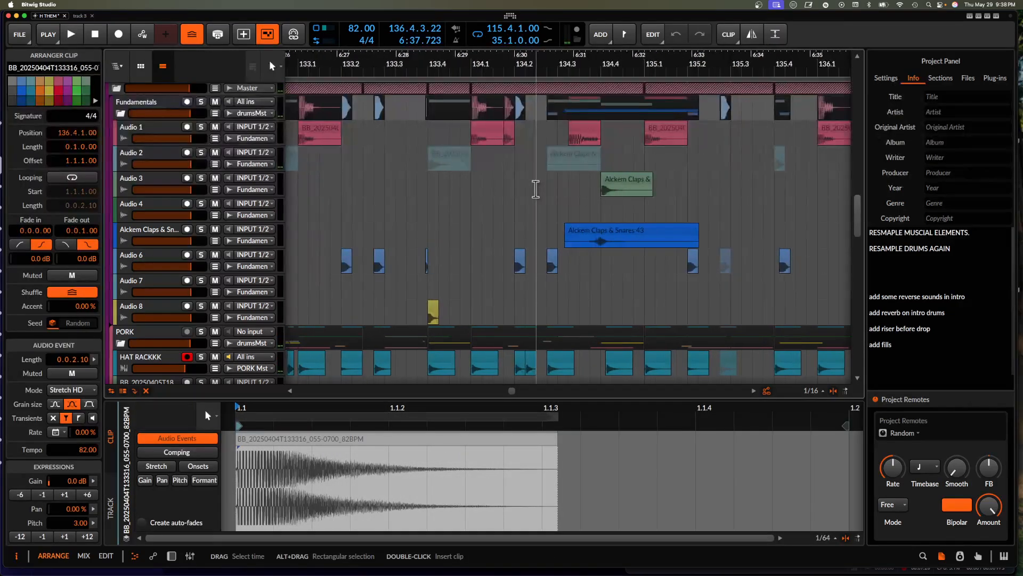
pyautogui.scroll(-8, 536, 188)
pyautogui.scroll(1, 536, 189)
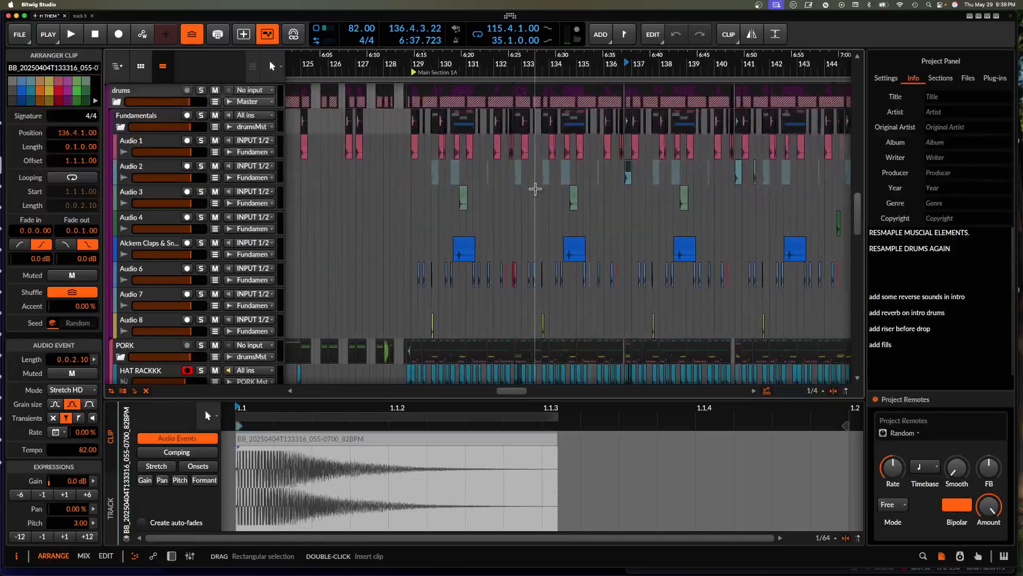
# Examine the clips on the tracks beyond the drum groups around Main Section 1A for another sound to demonstrate
pyautogui.scroll(-3, 536, 189)
pyautogui.scroll(-10, 536, 189)
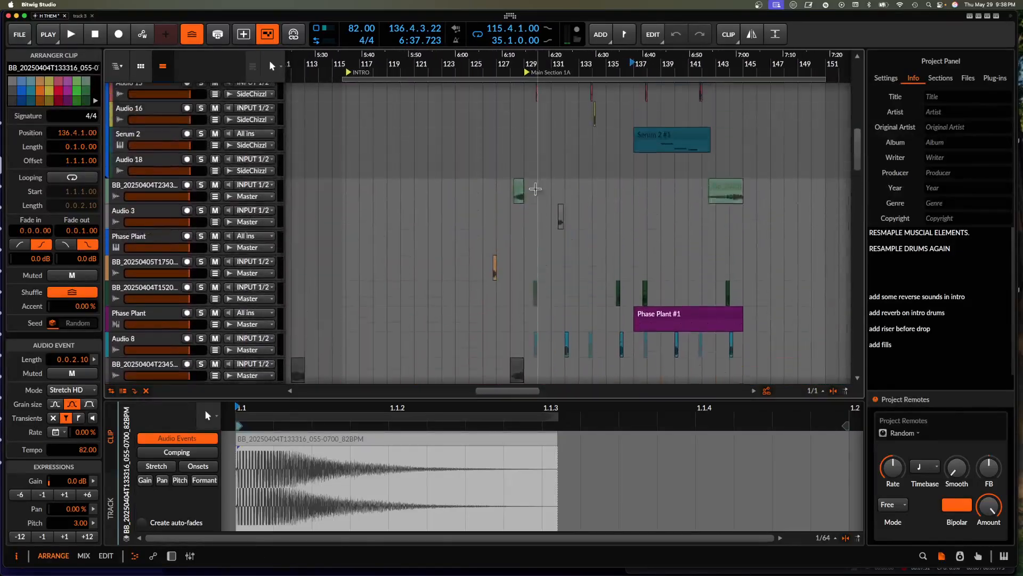
pyautogui.scroll(-2, 535, 189)
pyautogui.scroll(4, 536, 189)
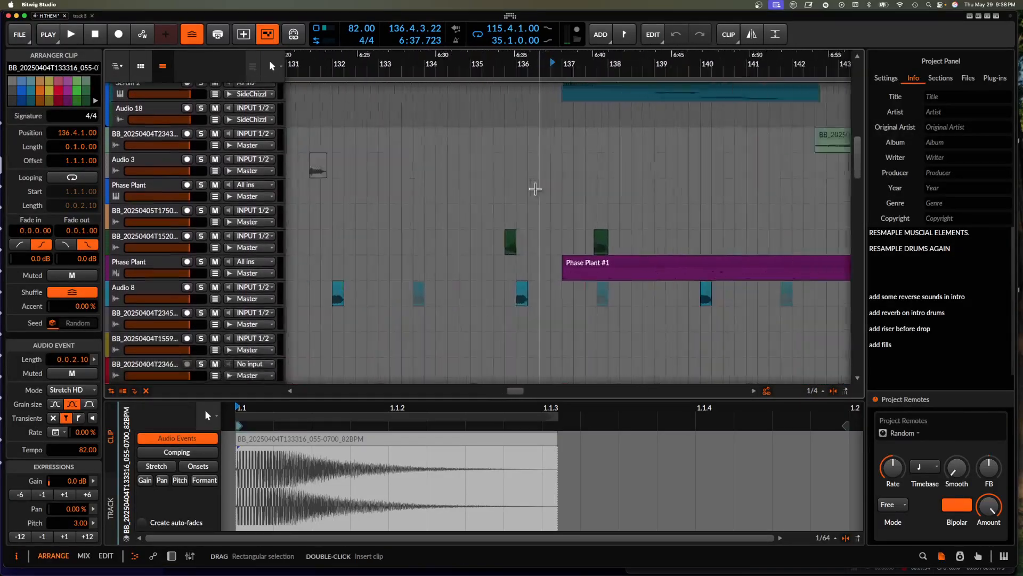
pyautogui.scroll(5, 536, 188)
pyautogui.scroll(-7, 536, 188)
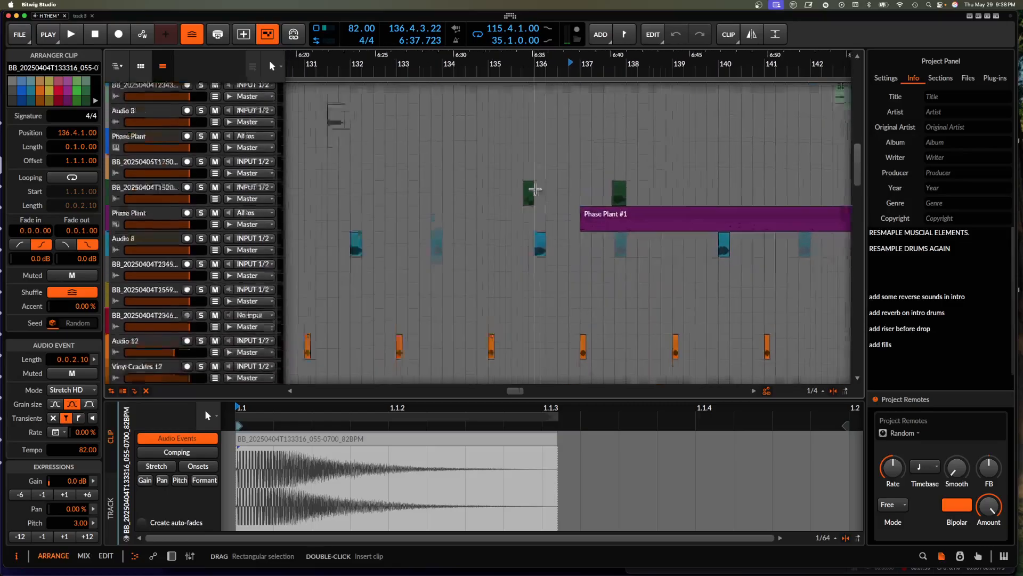
pyautogui.scroll(8, 536, 188)
pyautogui.scroll(-4, 521, 184)
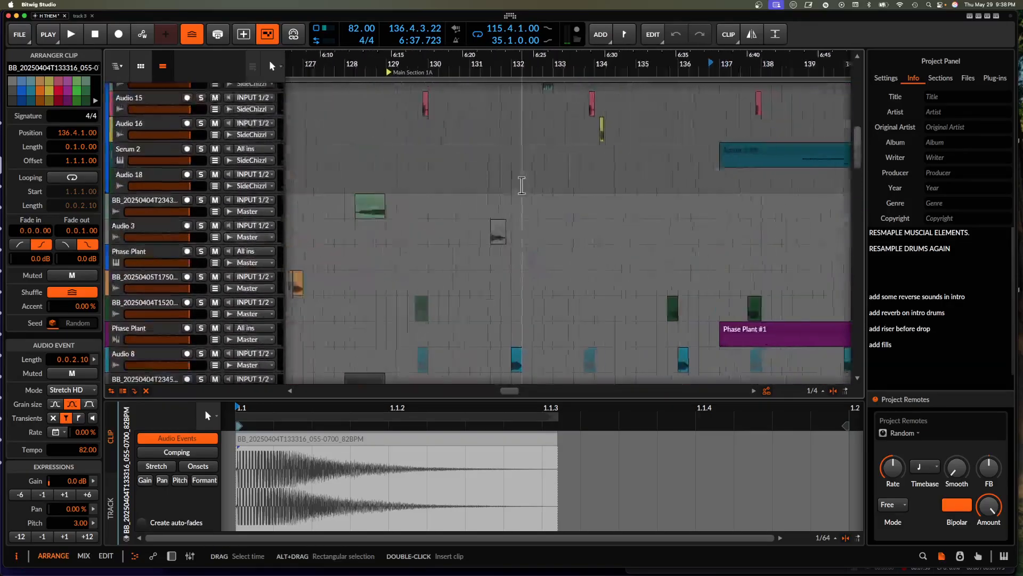
pyautogui.scroll(8, 522, 184)
pyautogui.scroll(-3, 522, 186)
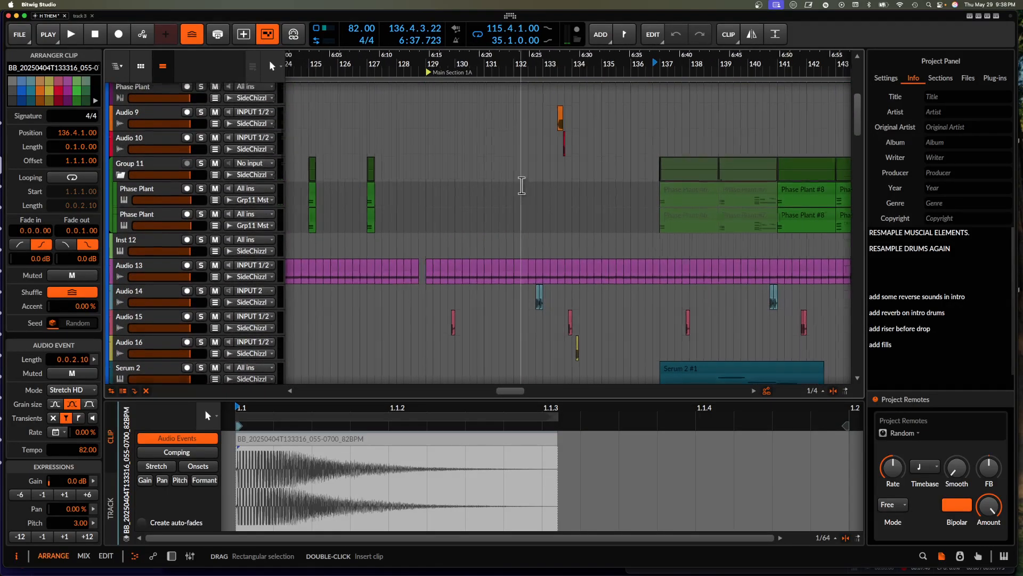
# Play the Phase Plant clip at 129.1.1.00 with its track soloed, and stop and unsolo it
pyautogui.scroll(10, 522, 185)
pyautogui.click(460, 128)
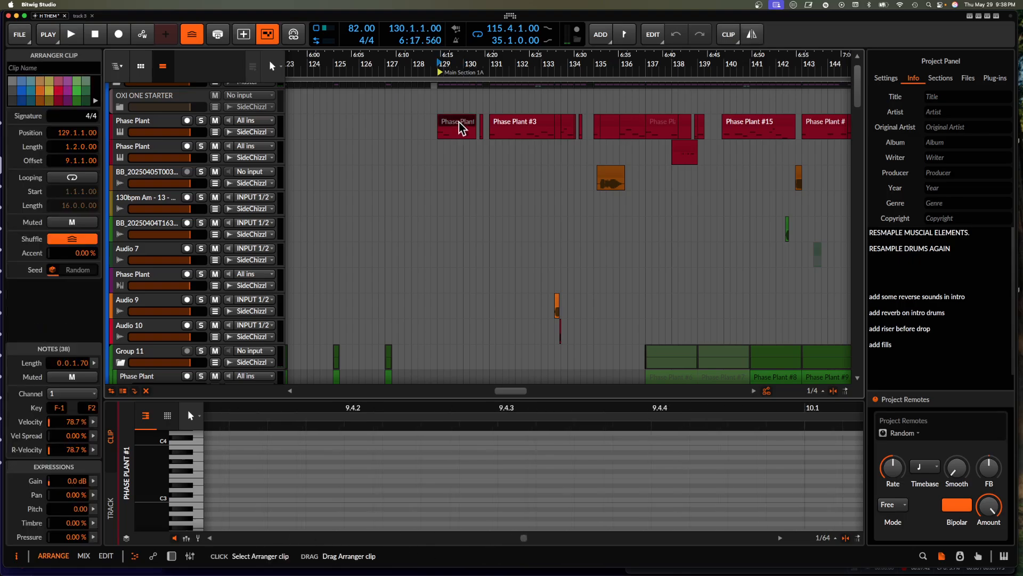
pyautogui.click(201, 121)
pyautogui.press('space')
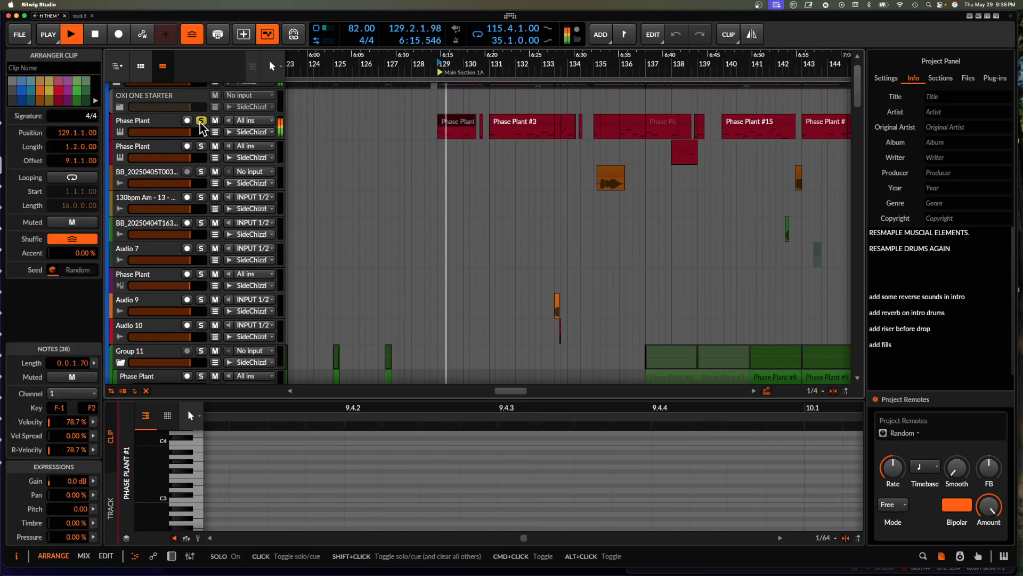
pyautogui.press('space')
pyautogui.click(201, 123)
# Play the audio clip at 135.1.3.00 below the Phase Plant tracks with its track soloed, and stop and unsolo it
pyautogui.scroll(5, 642, 167)
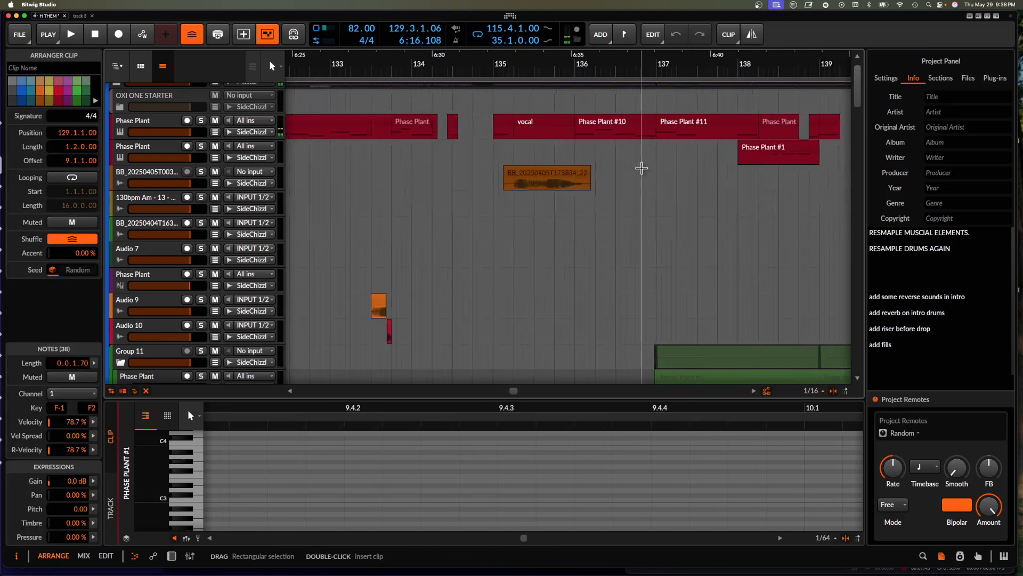
pyautogui.click(535, 172)
pyautogui.click(200, 171)
pyautogui.press('space')
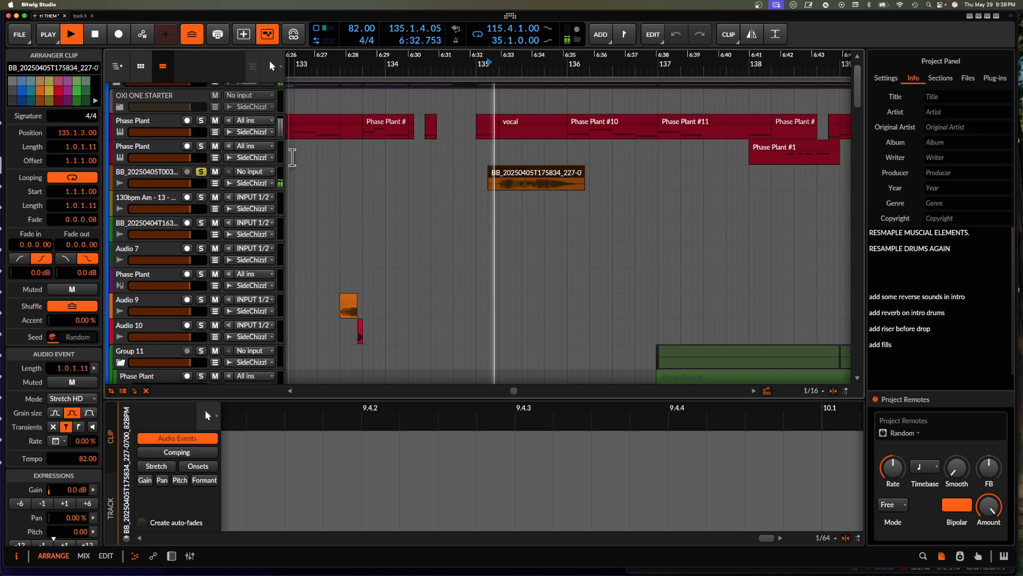
pyautogui.press('space')
pyautogui.click(204, 175)
# Close the H THEM project and bring up the track 3 project
pyautogui.scroll(-4, 435, 184)
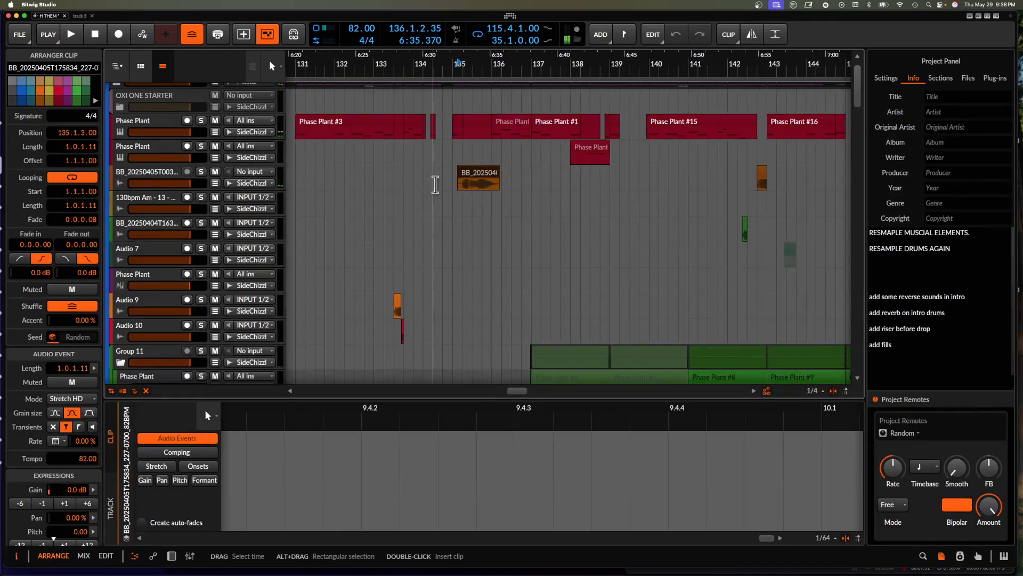
pyautogui.scroll(-3, 435, 184)
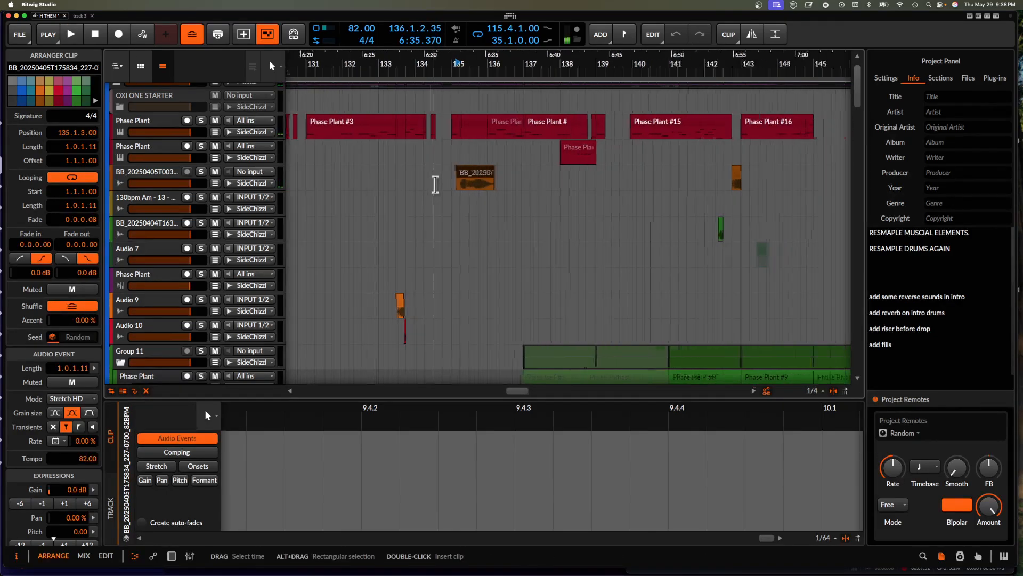
pyautogui.click(64, 16)
pyautogui.click(547, 328)
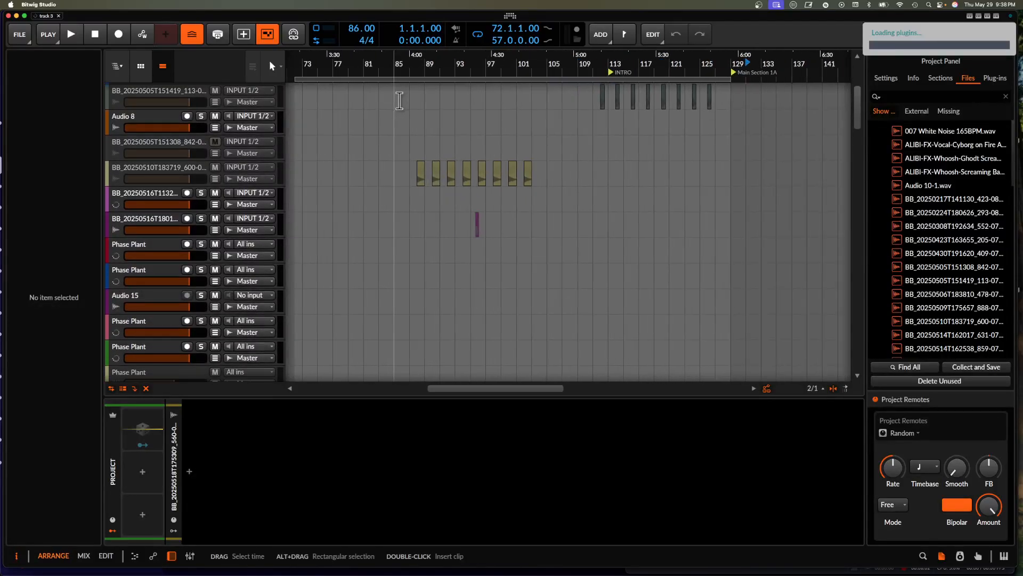
# Examine the basses and subs clips around bar 88 and set the playback start to 87.1.1.00
pyautogui.scroll(5, 398, 102)
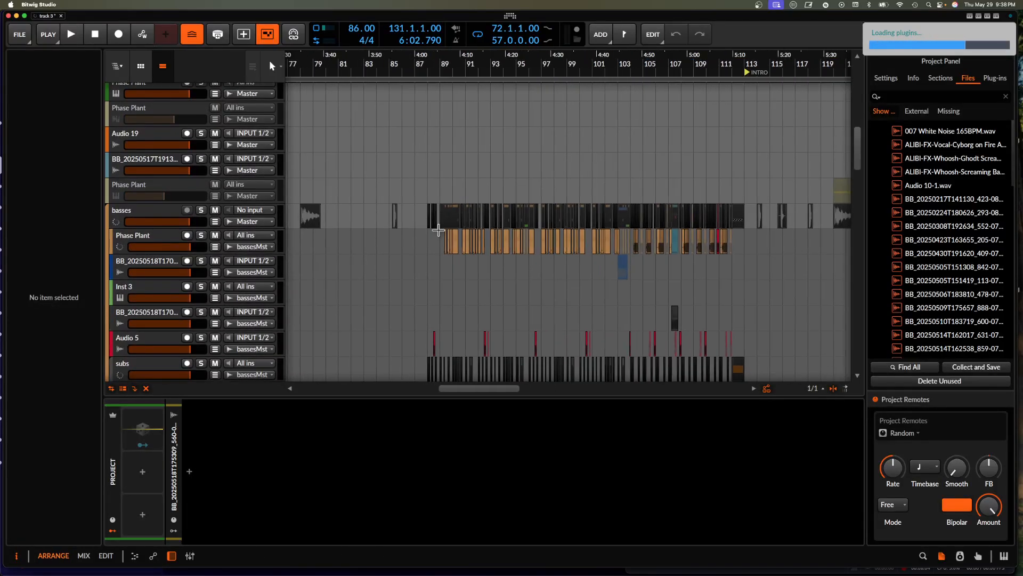
pyautogui.scroll(-2, 438, 229)
pyautogui.scroll(4, 439, 230)
pyautogui.scroll(1, 439, 230)
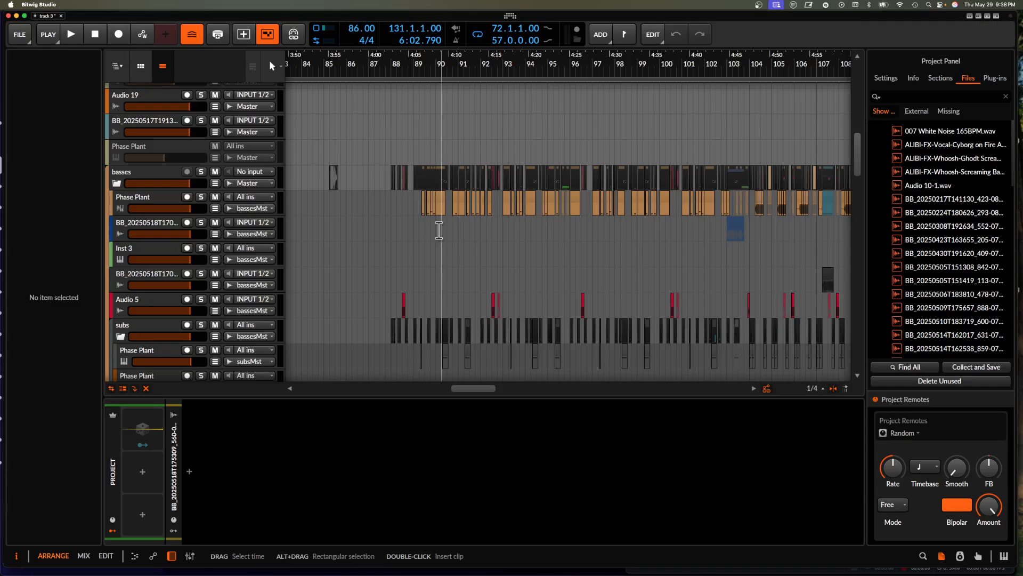
pyautogui.scroll(-4, 439, 230)
pyautogui.scroll(5, 439, 230)
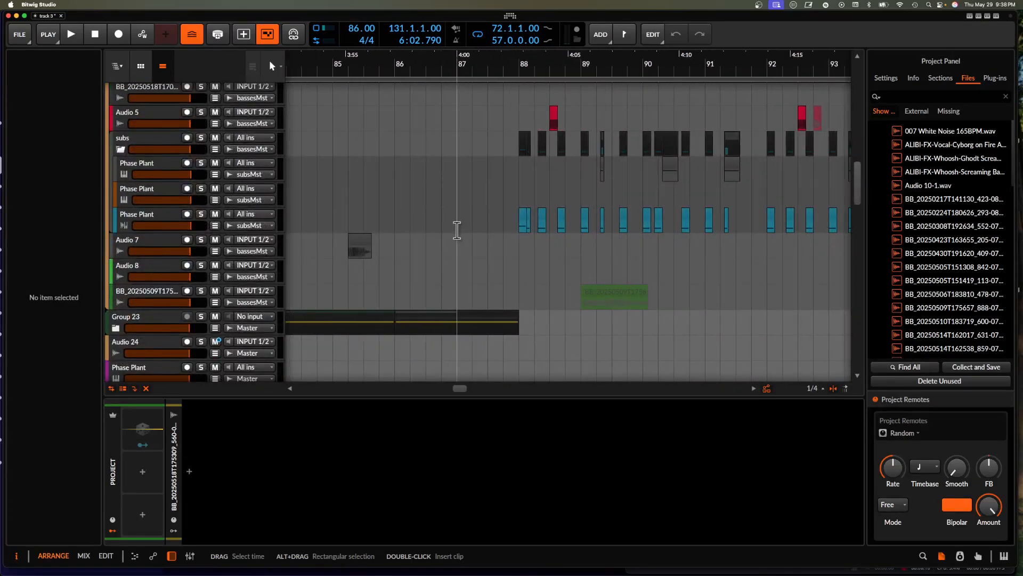
pyautogui.click(457, 229)
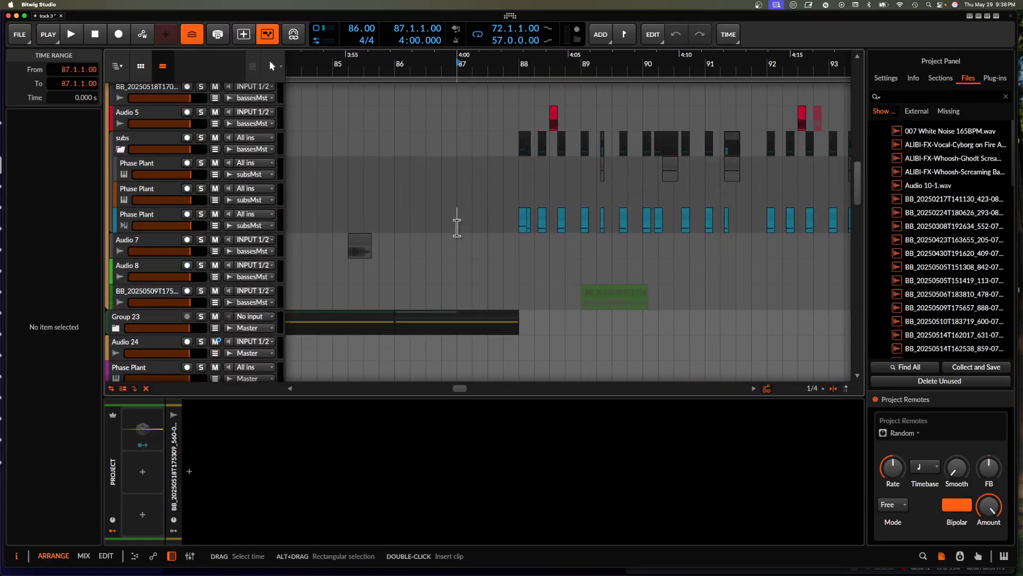
# Examine the MAIN BREAK clips in the drums group and select the track's clip at 88.1.1.00
pyautogui.scroll(-10, 456, 230)
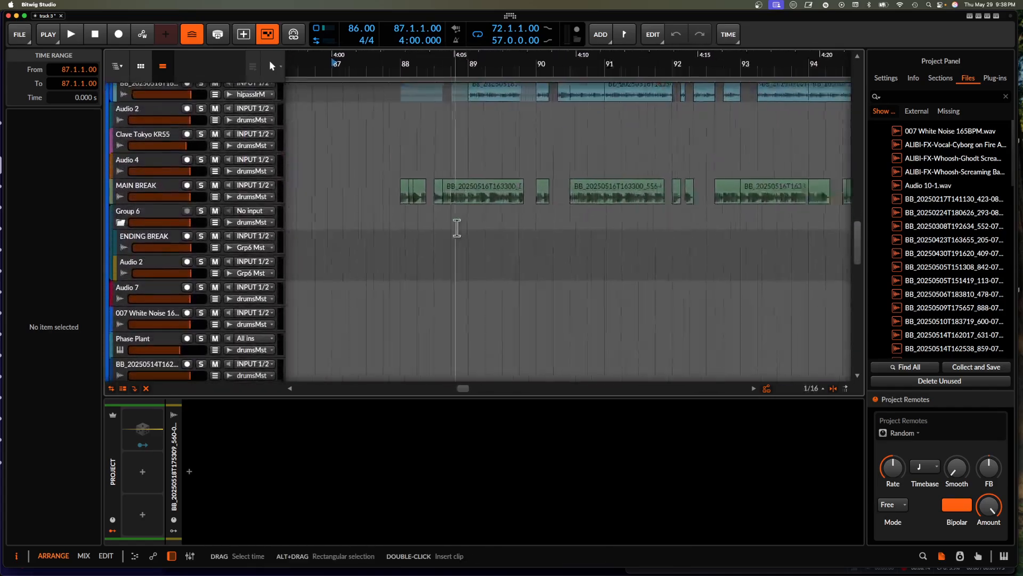
pyautogui.hscroll(1, 457, 228)
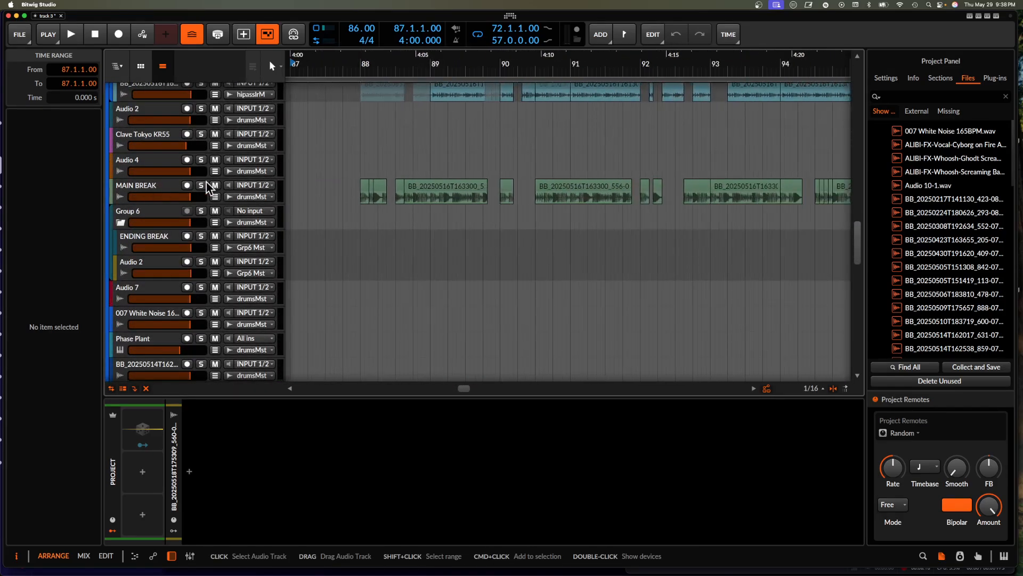
pyautogui.scroll(-8, 395, 191)
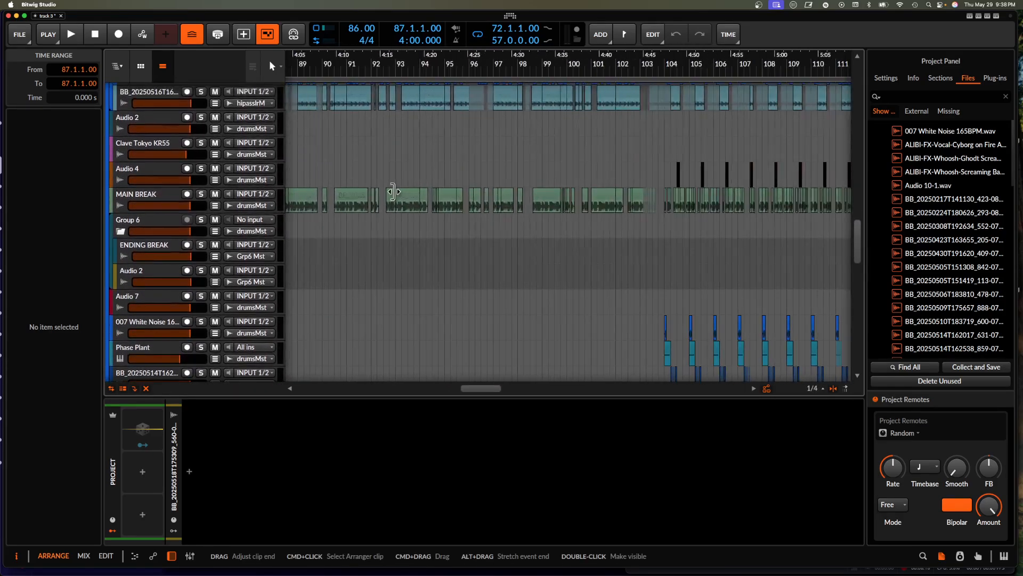
pyautogui.hscroll(-5, 394, 190)
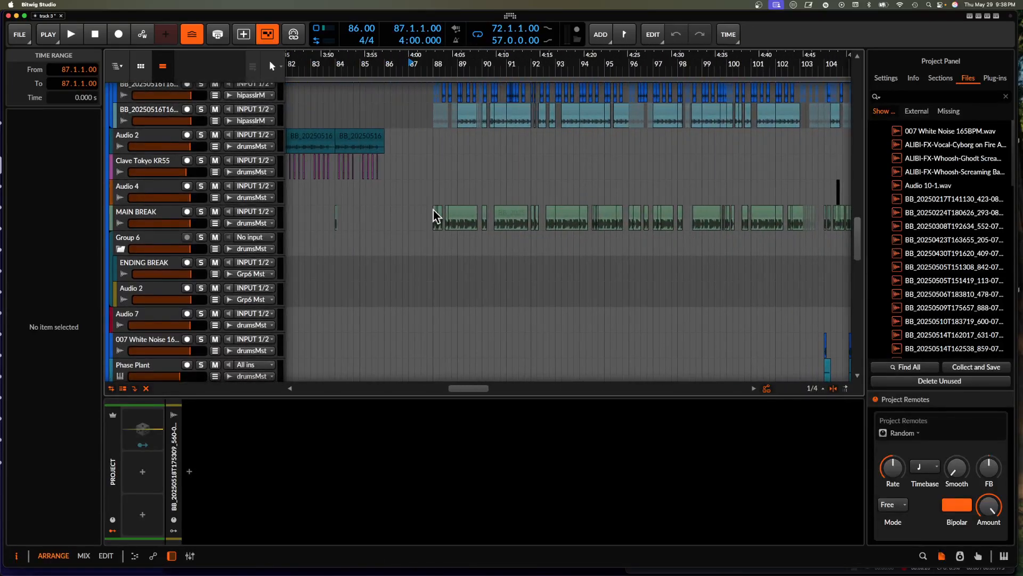
pyautogui.click(437, 216)
# Select the ALIBI-FX-Whoosh clip at 86.3.1.00 on the drums group track and start playback from it
pyautogui.scroll(5, 491, 217)
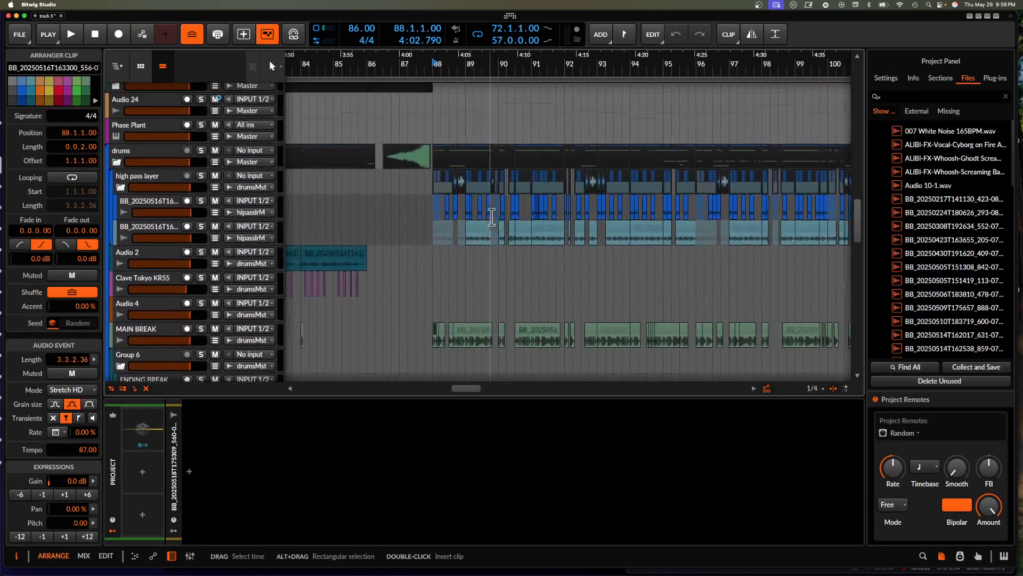
pyautogui.scroll(-1, 454, 205)
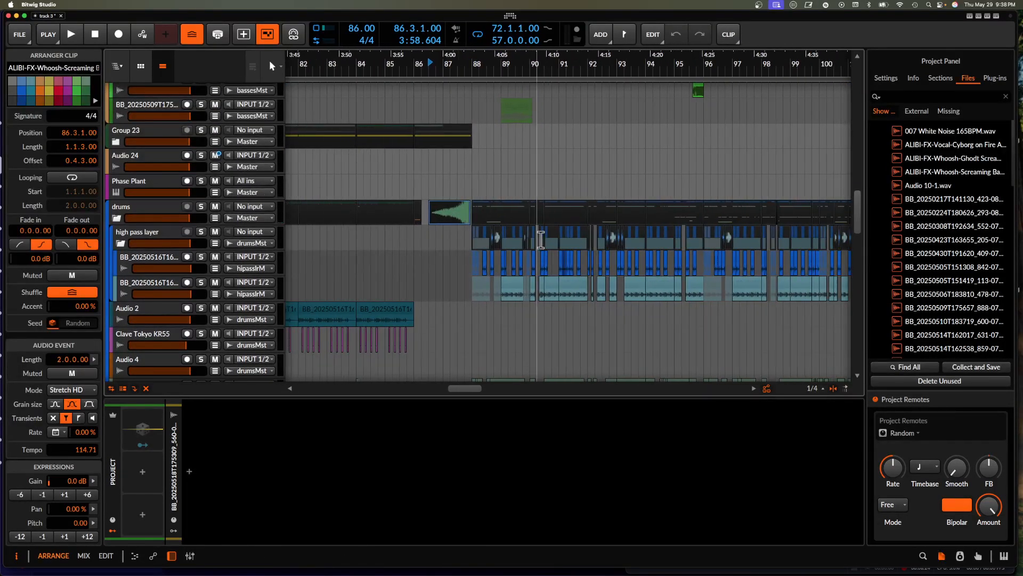
pyautogui.scroll(5, 543, 238)
pyautogui.scroll(-4, 543, 240)
pyautogui.scroll(5, 507, 147)
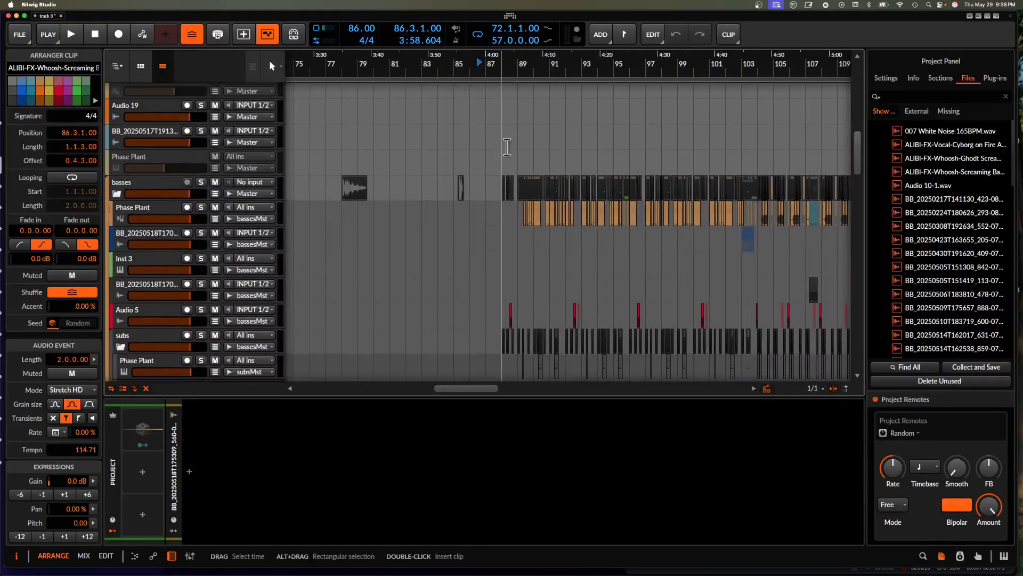
pyautogui.scroll(-5, 468, 169)
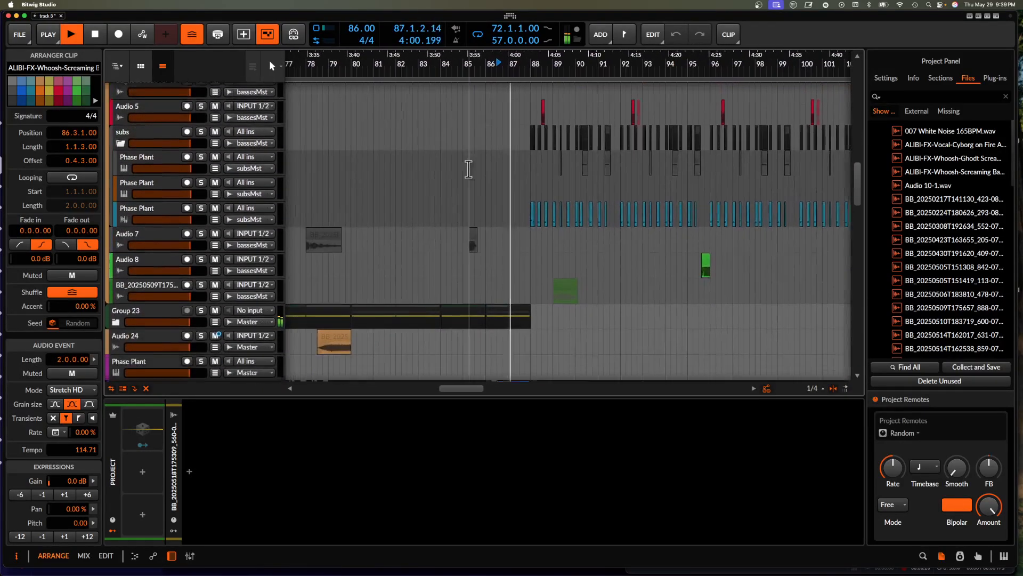
# Listen through to bar 96 while following the high pass layer and MAIN BREAK clips, and stop playback
pyautogui.scroll(4, 467, 169)
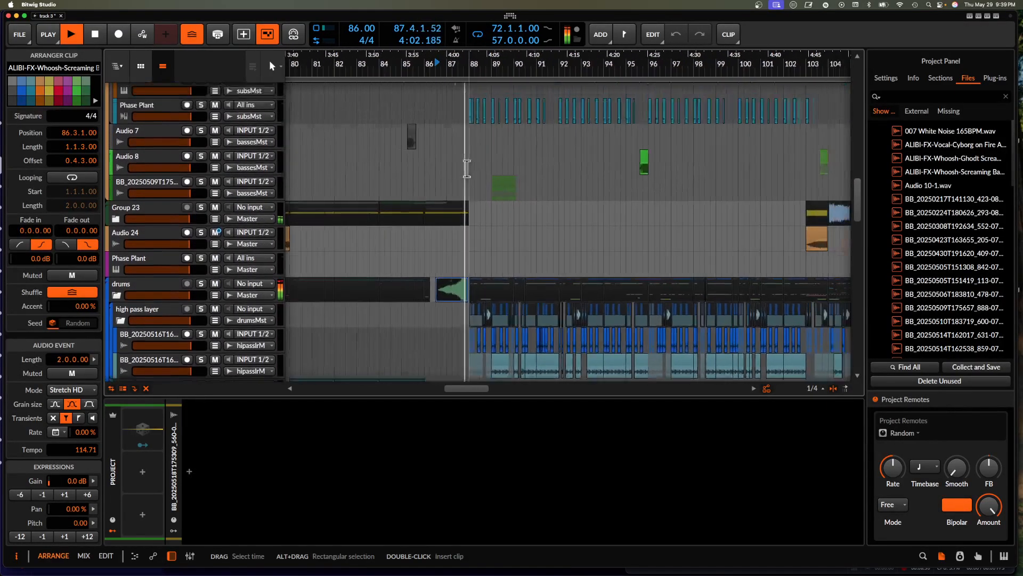
pyautogui.scroll(-5, 399, 179)
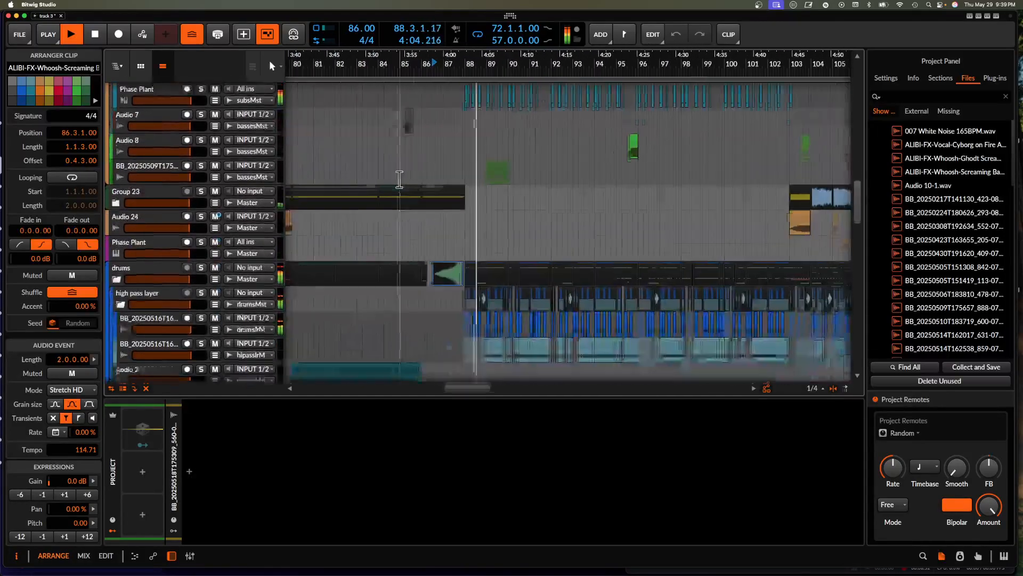
pyautogui.scroll(-3, 399, 181)
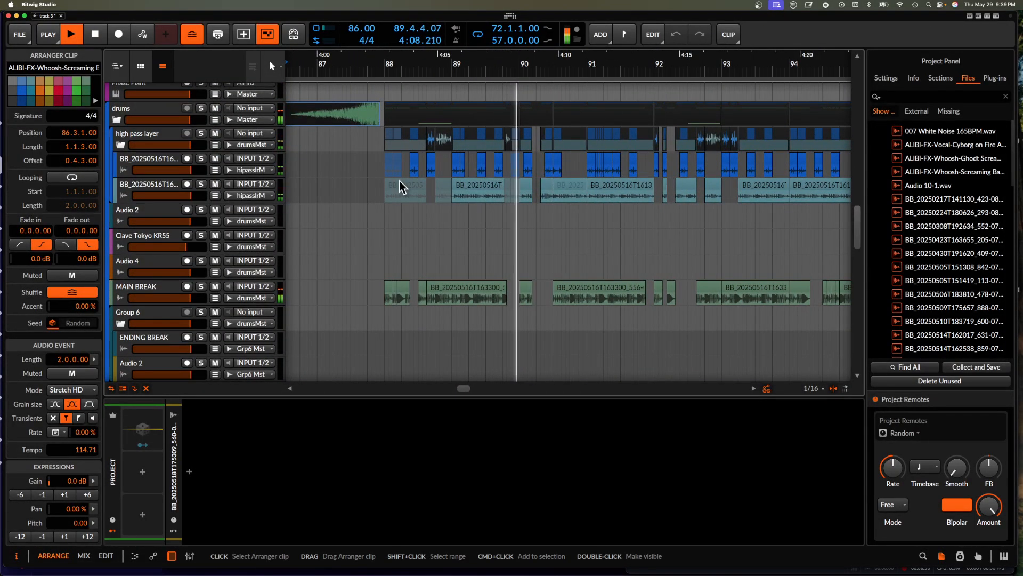
pyautogui.scroll(3, 399, 181)
pyautogui.scroll(-3, 400, 179)
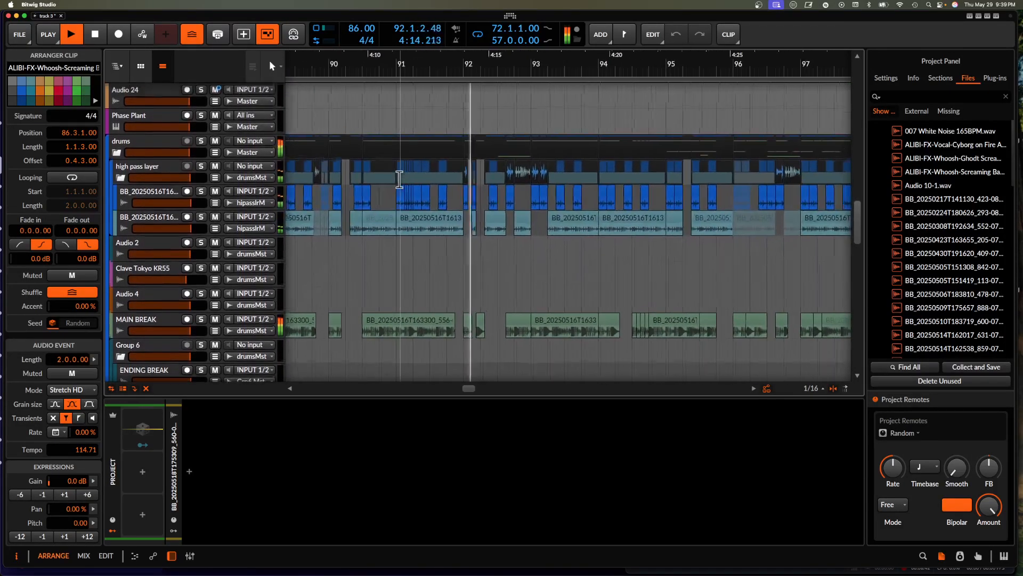
pyautogui.scroll(-3, 399, 179)
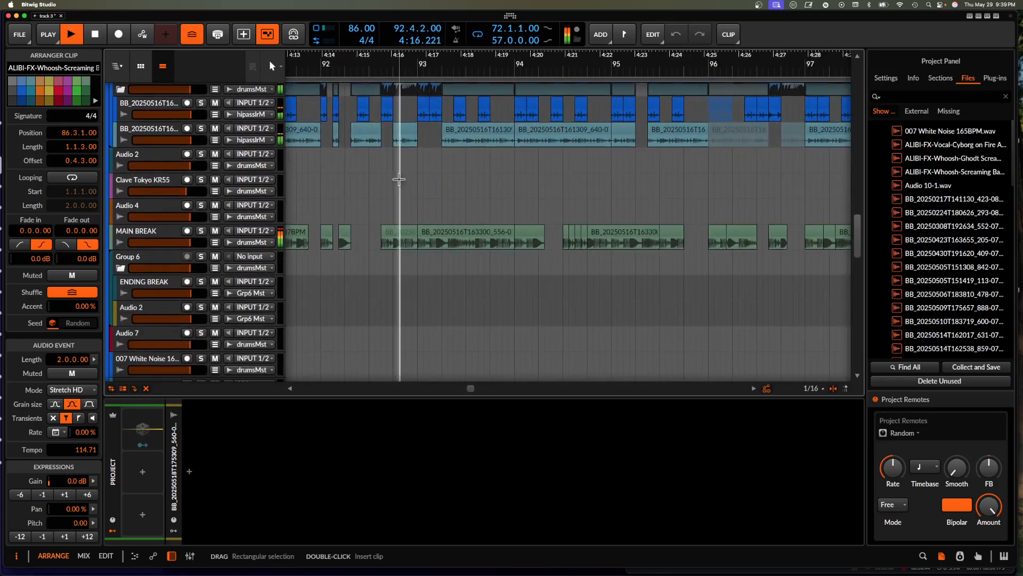
pyautogui.scroll(1, 400, 179)
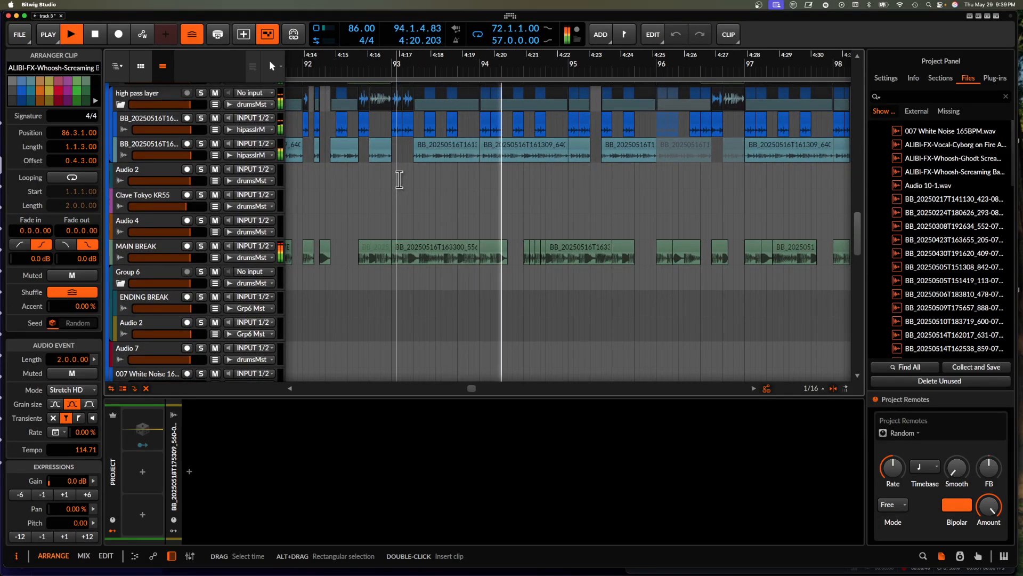
pyautogui.scroll(-1, 400, 179)
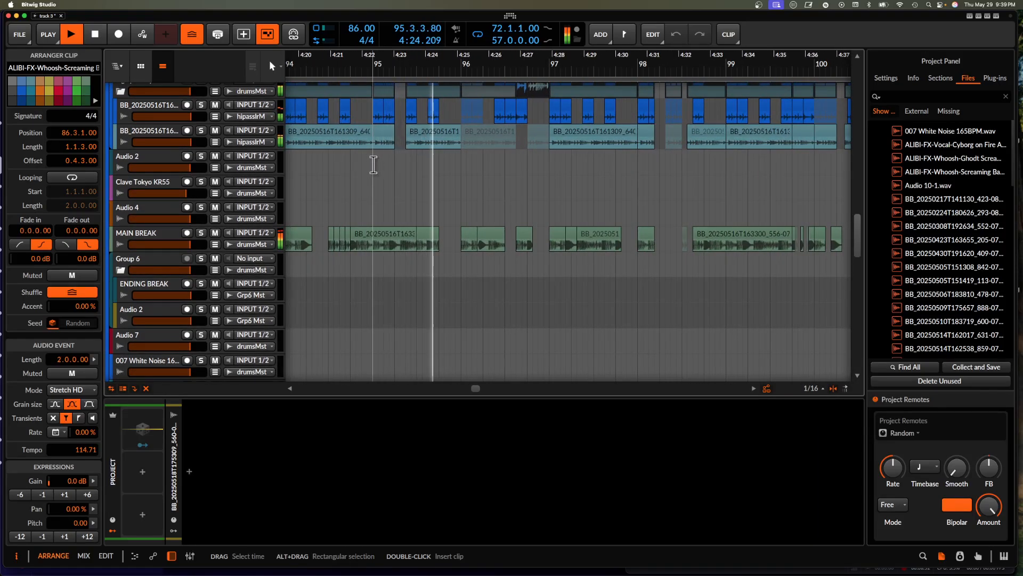
pyautogui.scroll(10, 374, 165)
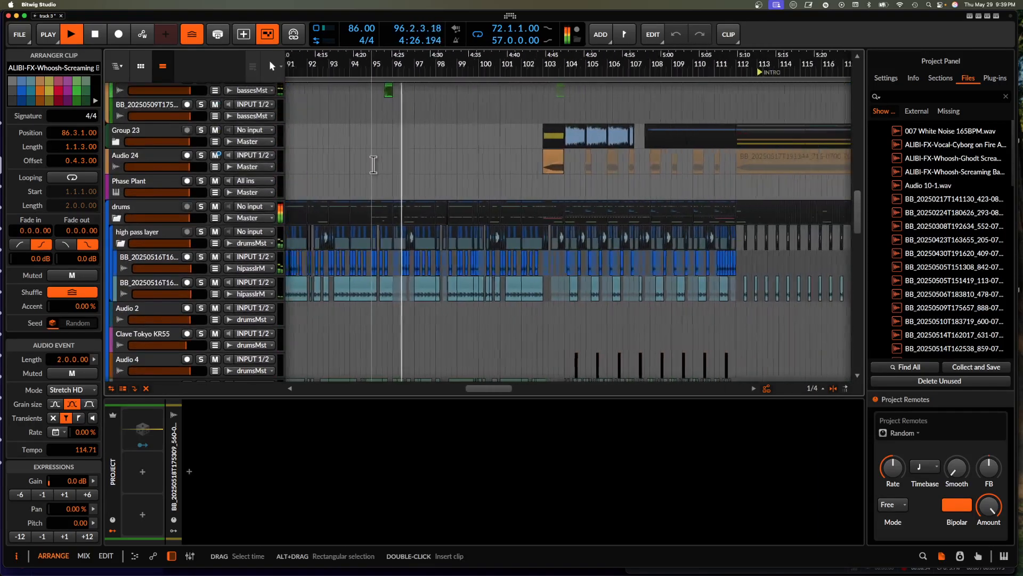
pyautogui.scroll(3, 375, 166)
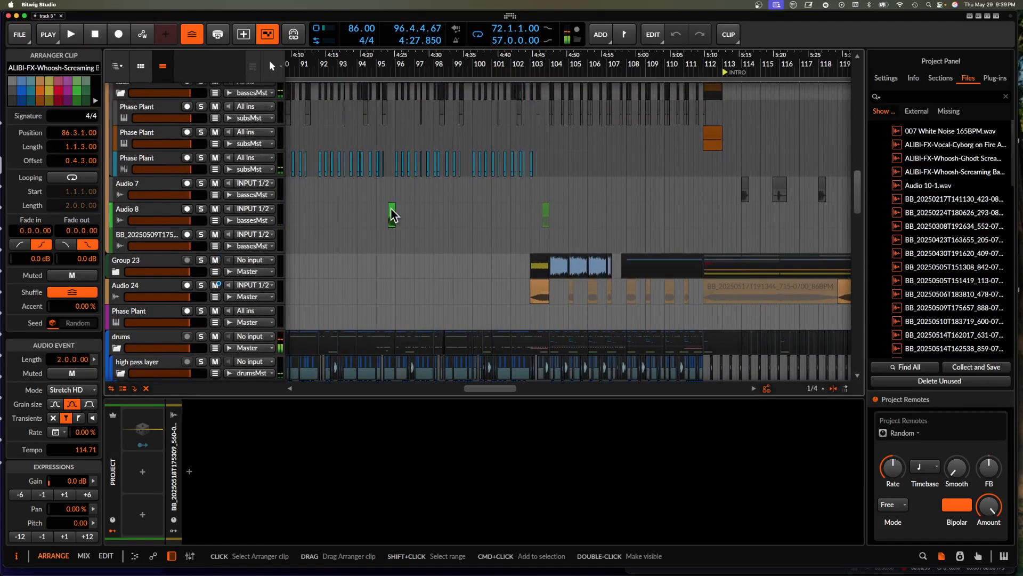
# Look through the one-shot tracks in the drums group and select the orange clip at 90.1.4.00
pyautogui.scroll(-5, 392, 215)
pyautogui.scroll(-5, 391, 208)
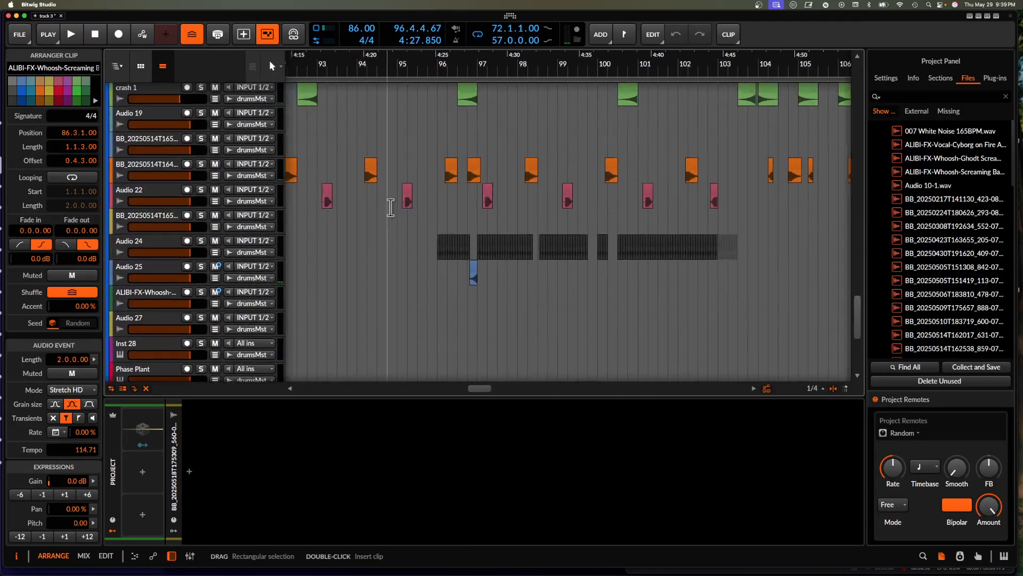
pyautogui.scroll(2, 391, 208)
pyautogui.hscroll(-5, 405, 212)
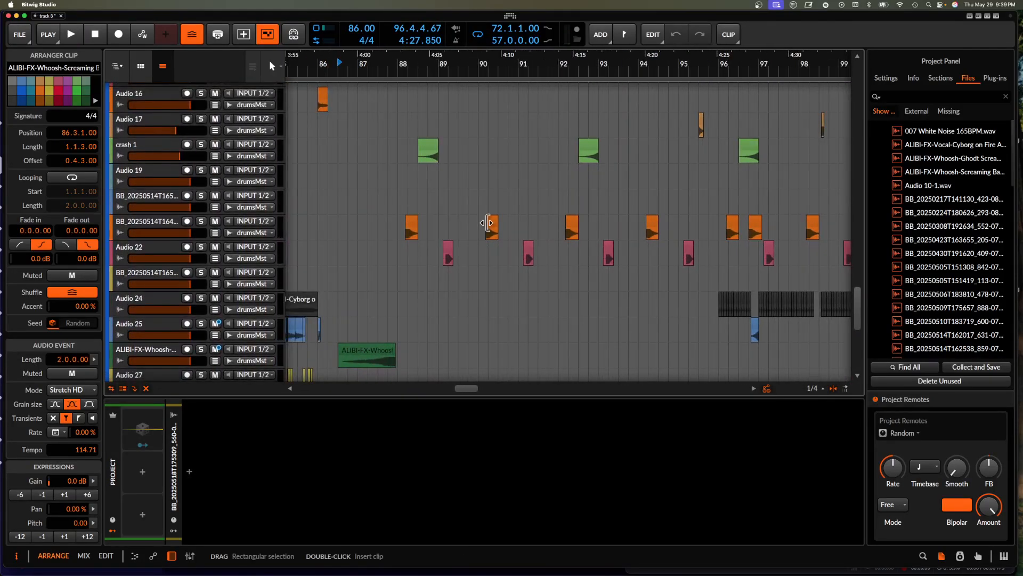
pyautogui.click(488, 223)
# Audition the MAIN BREAK track in solo from its clip at 88.3.3.00, then stop playback and clear the solo
pyautogui.scroll(2, 400, 153)
pyautogui.hscroll(-1, 400, 154)
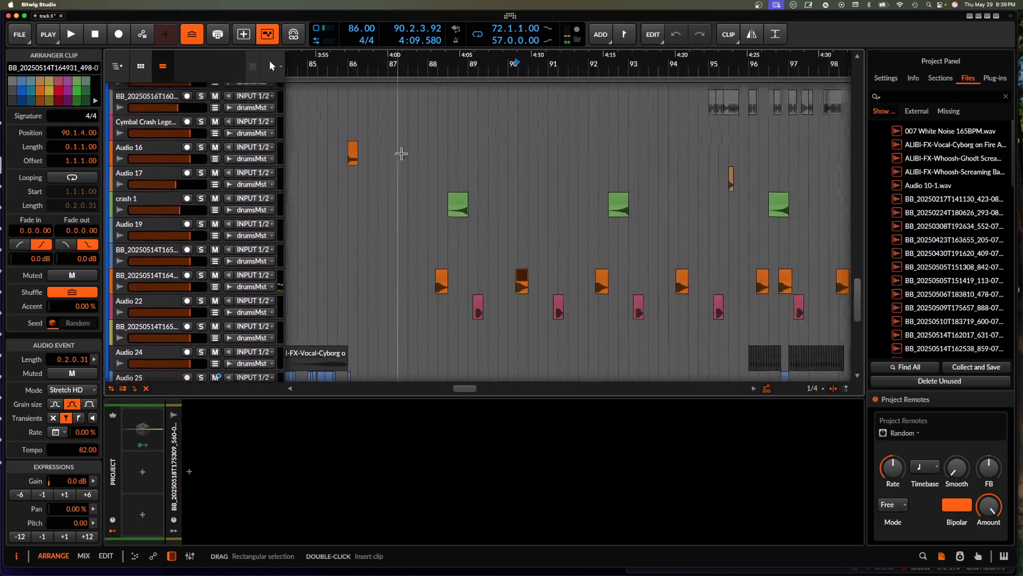
pyautogui.scroll(10, 402, 154)
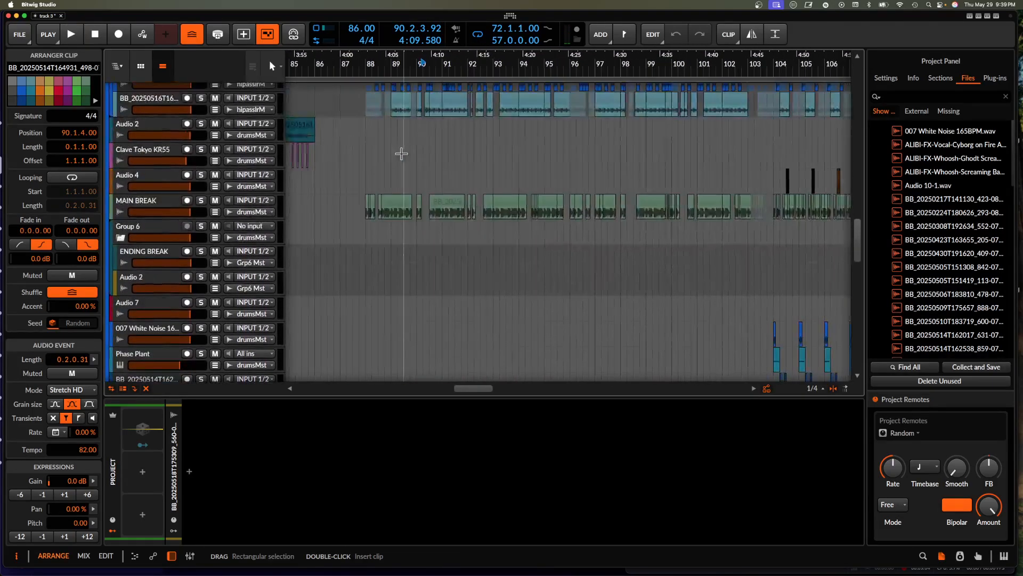
pyautogui.scroll(3, 397, 207)
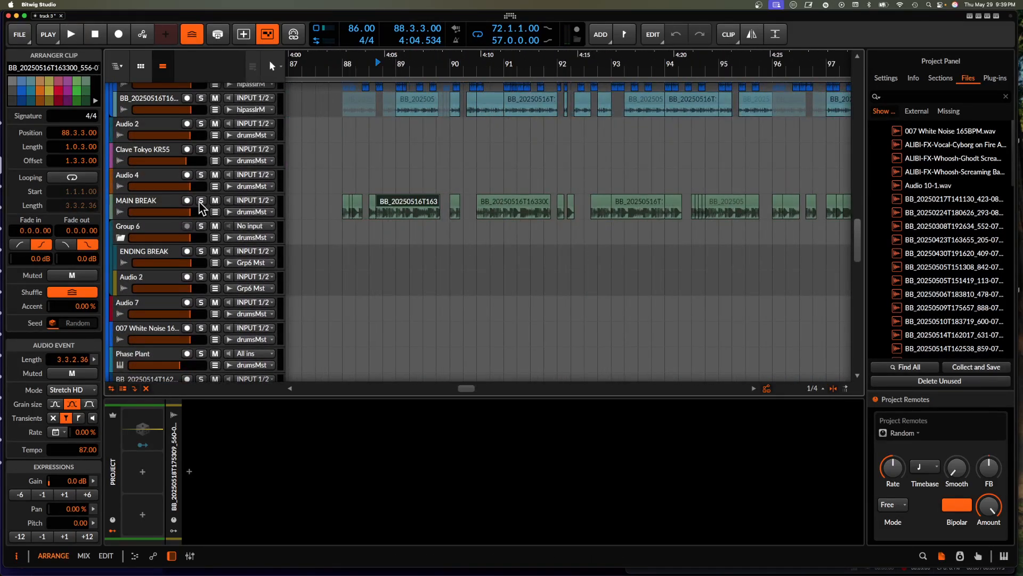
pyautogui.press('space')
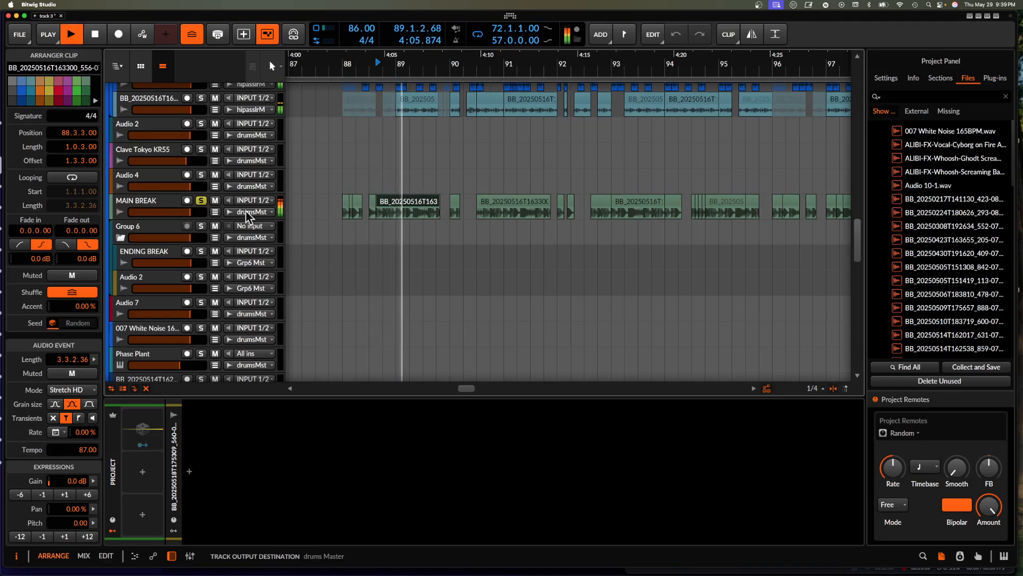
pyautogui.click(201, 200)
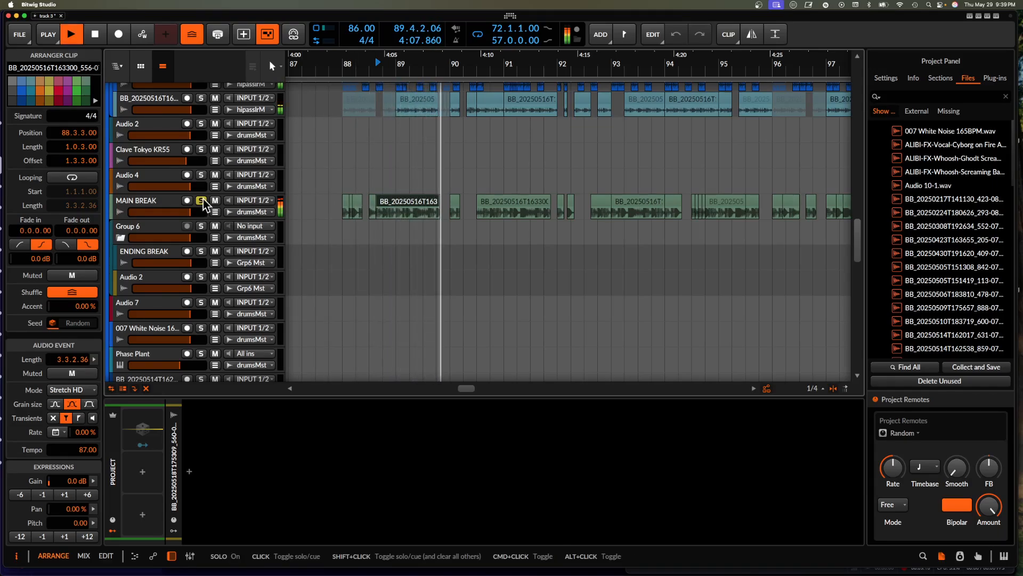
pyautogui.press('space')
pyautogui.click(372, 185)
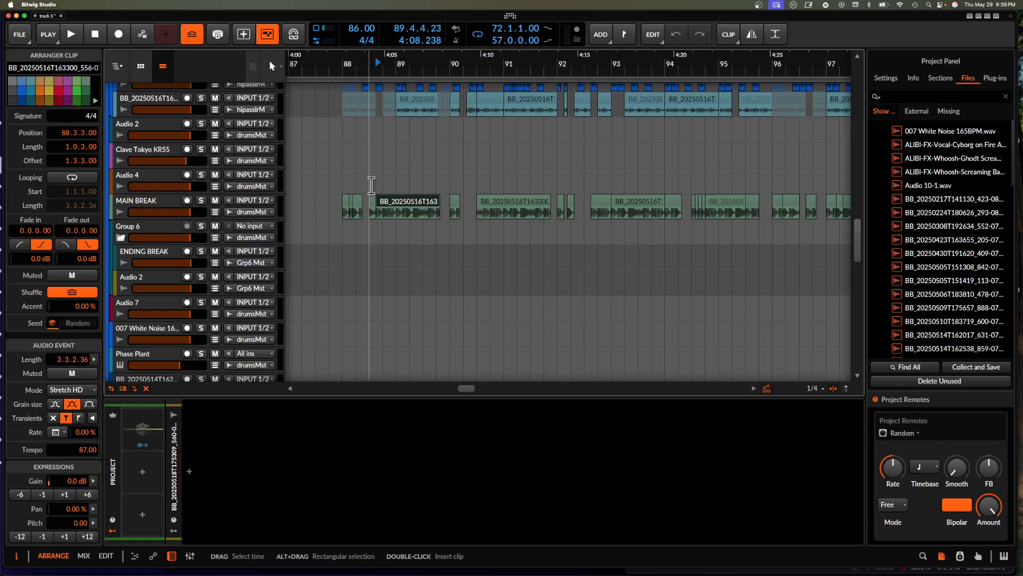
# Select the Phase Plant clip at 89.2.3.00 in the basses group and inspect the sample-based patch on its track
pyautogui.scroll(-5, 371, 185)
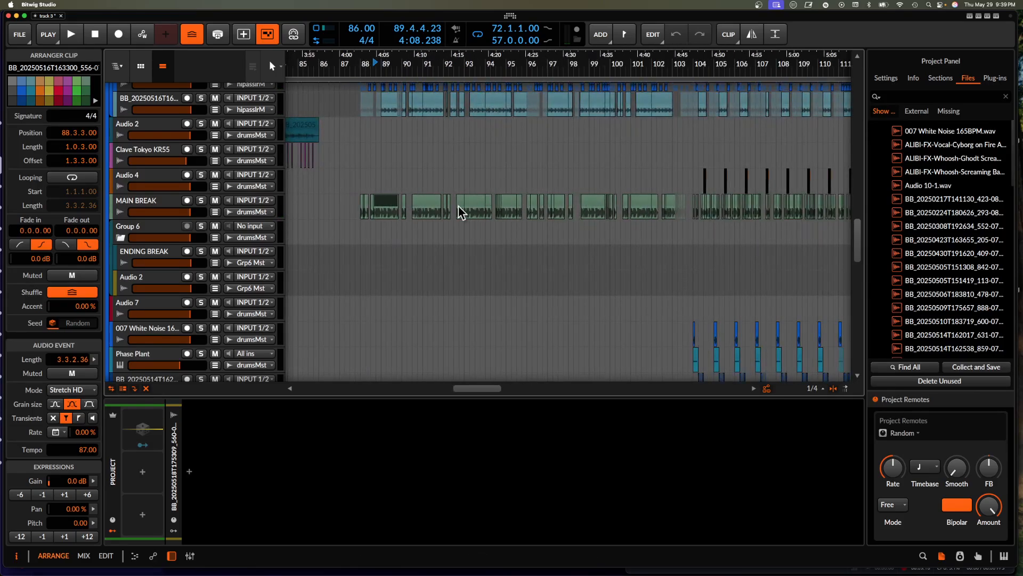
pyautogui.scroll(15, 396, 202)
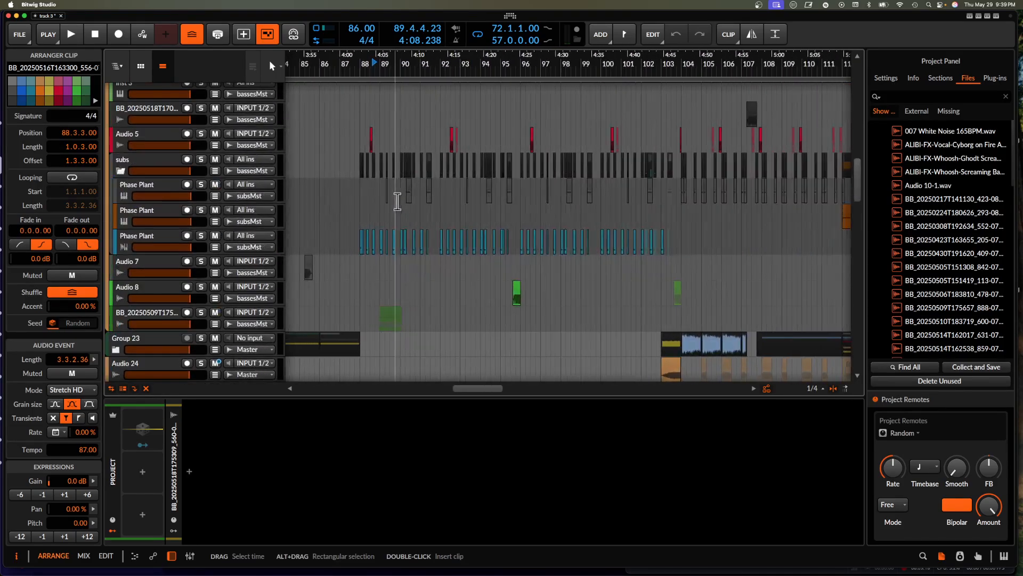
pyautogui.scroll(6, 397, 201)
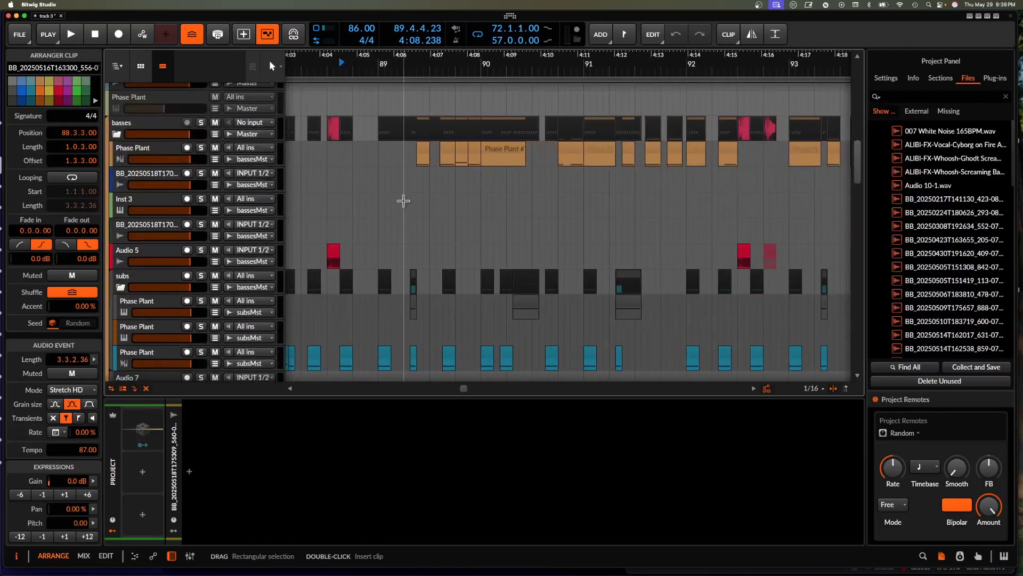
pyautogui.click(423, 154)
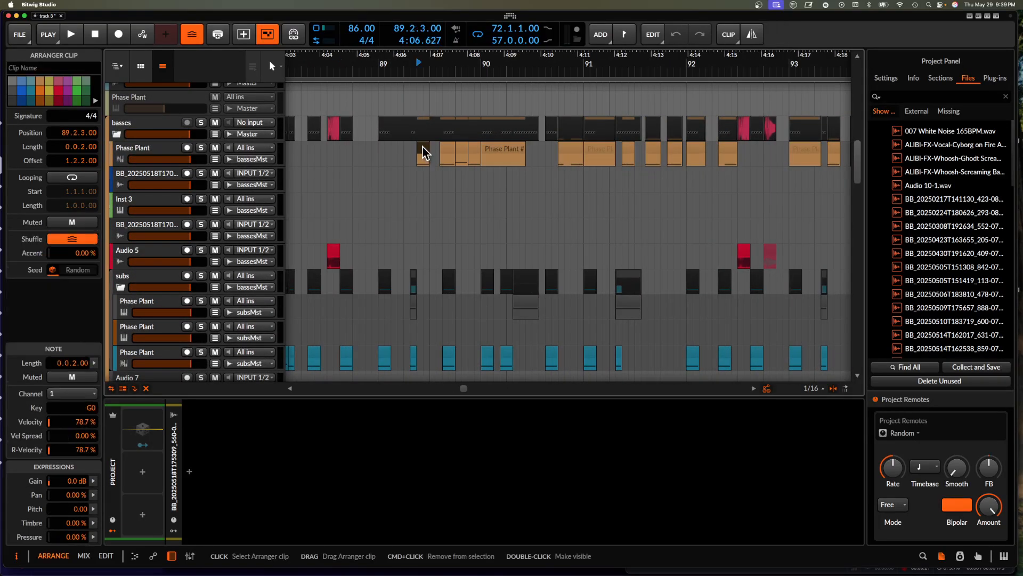
pyautogui.click(153, 151)
pyautogui.click(220, 511)
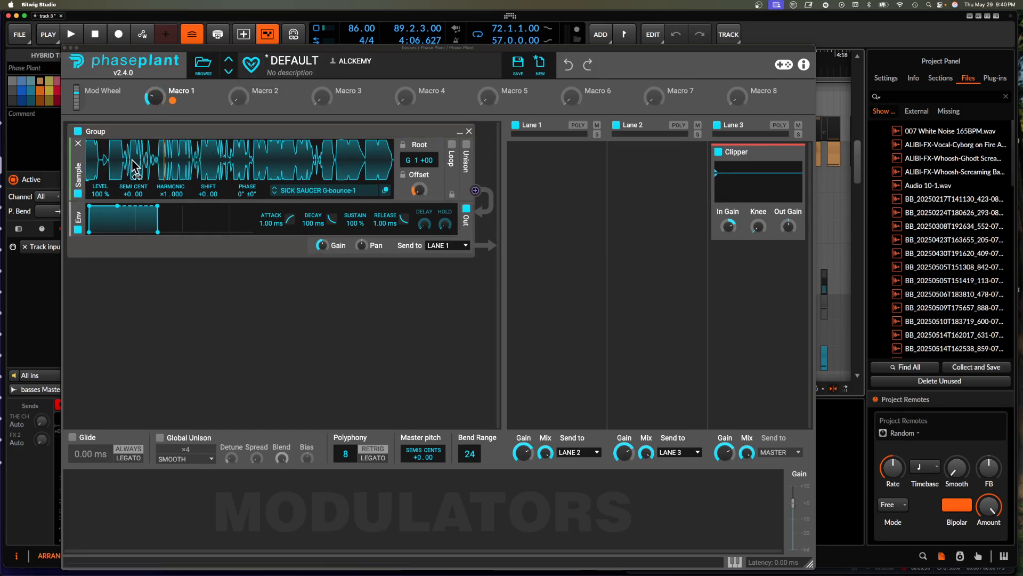
pyautogui.click(65, 48)
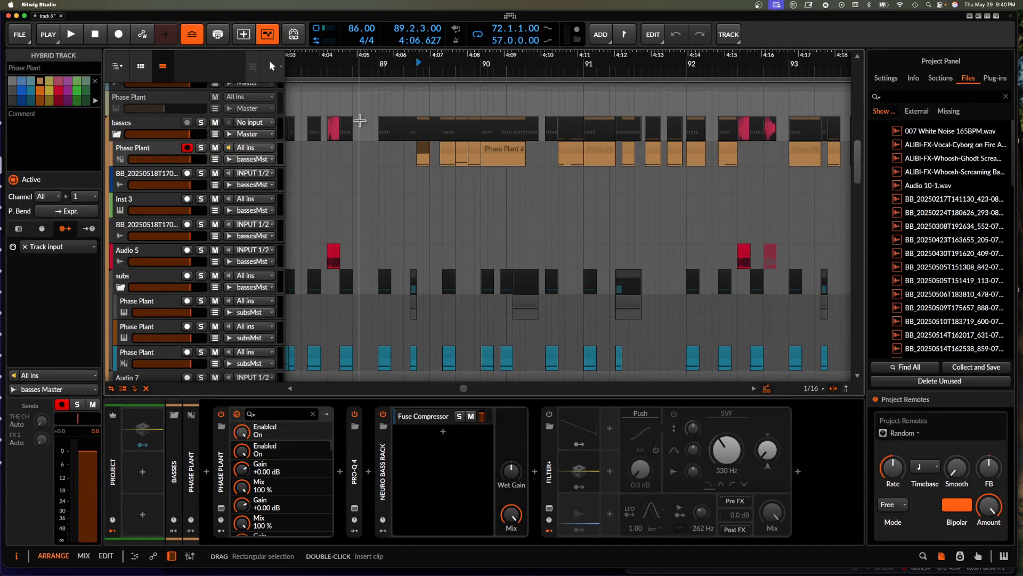
# Inspect and audition the BICC ROAR patch on the red Phase Plant track above the basses group
pyautogui.hscroll(3, 361, 91)
pyautogui.scroll(1, 360, 90)
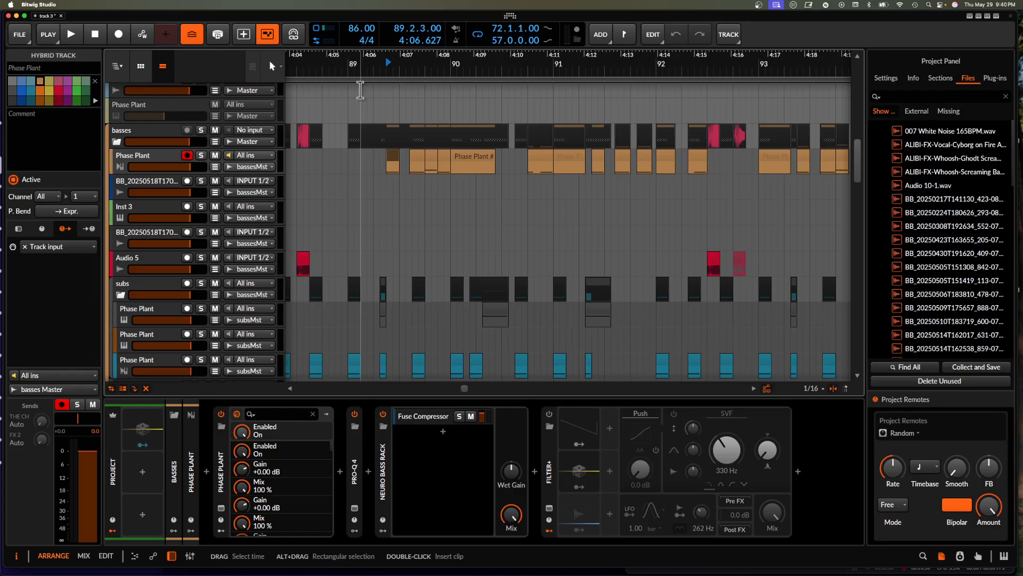
pyautogui.scroll(-5, 418, 131)
pyautogui.scroll(10, 419, 131)
pyautogui.hscroll(-1, 419, 137)
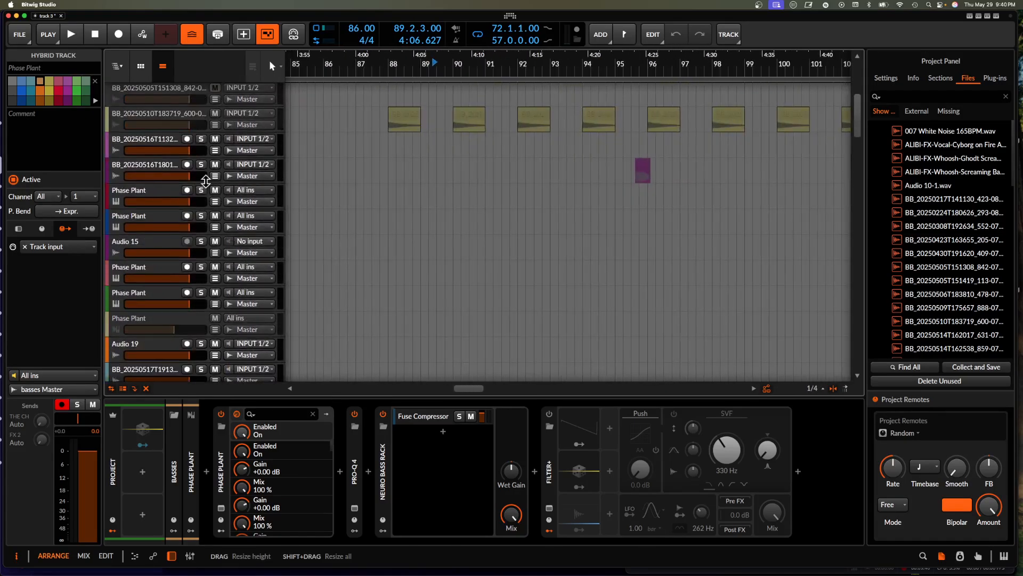
pyautogui.click(137, 198)
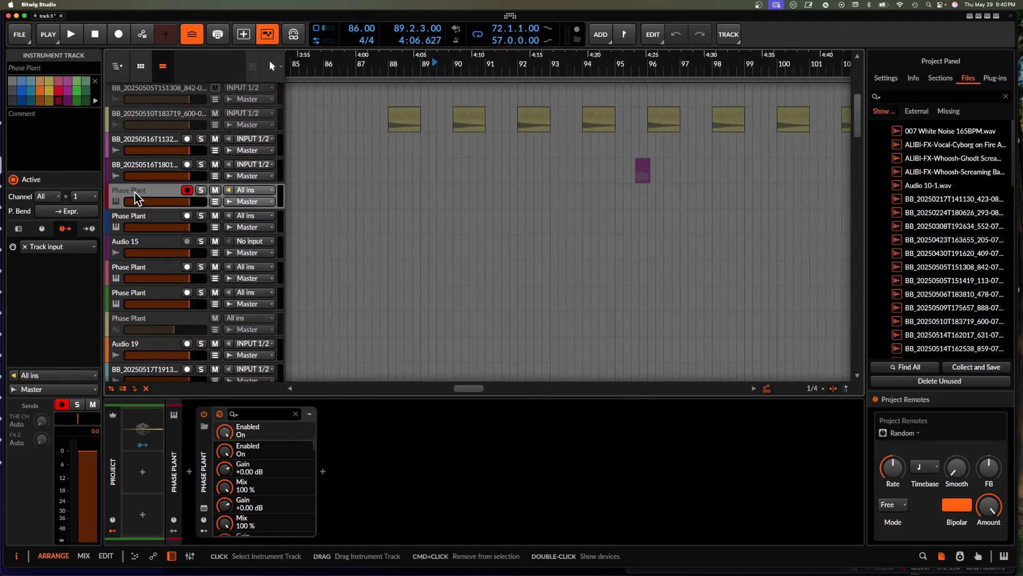
pyautogui.click(203, 511)
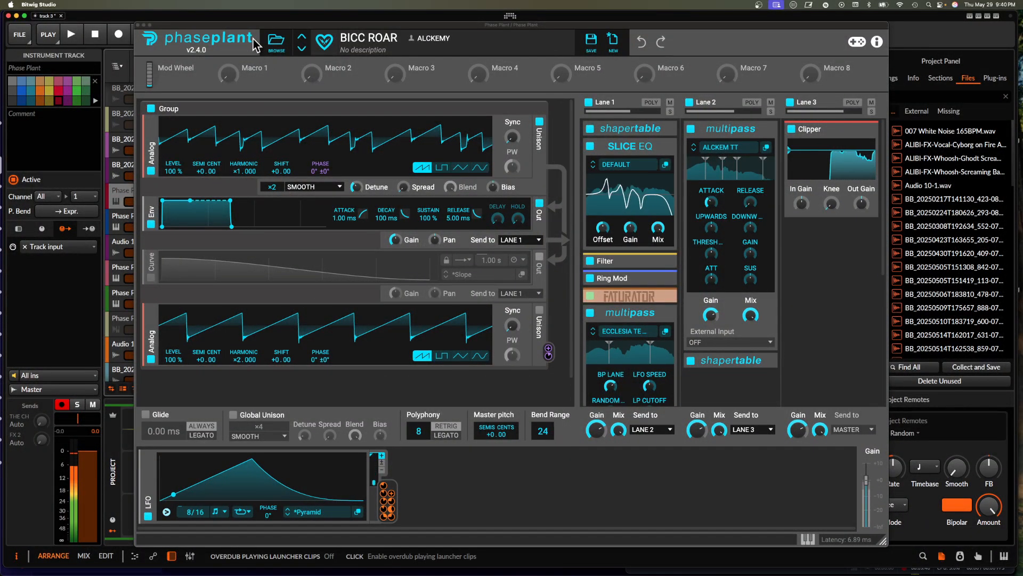
pyautogui.click(138, 25)
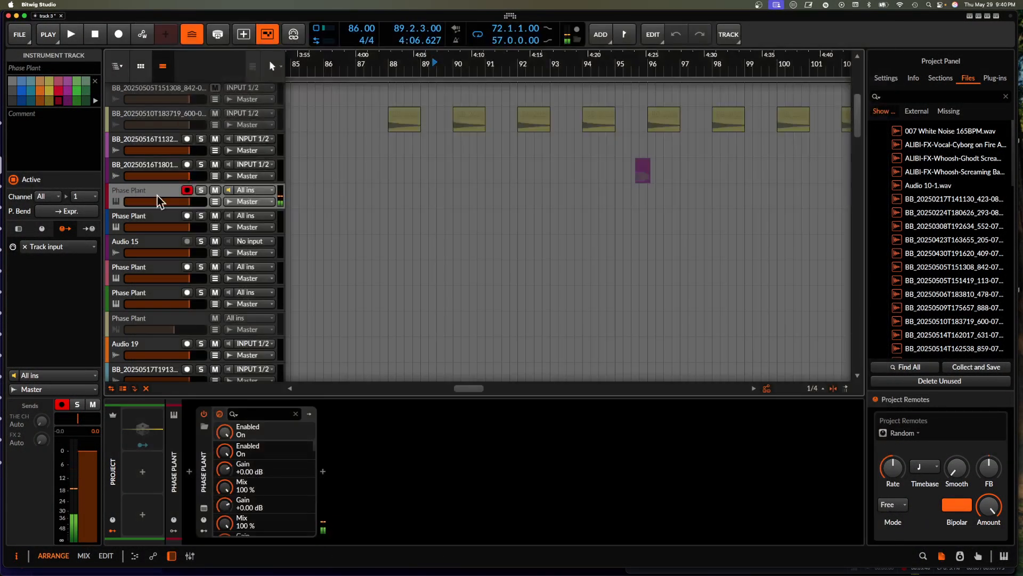
# Inspect the Phase Plant patch on the blue track directly above Audio 15
pyautogui.click(150, 220)
pyautogui.click(204, 509)
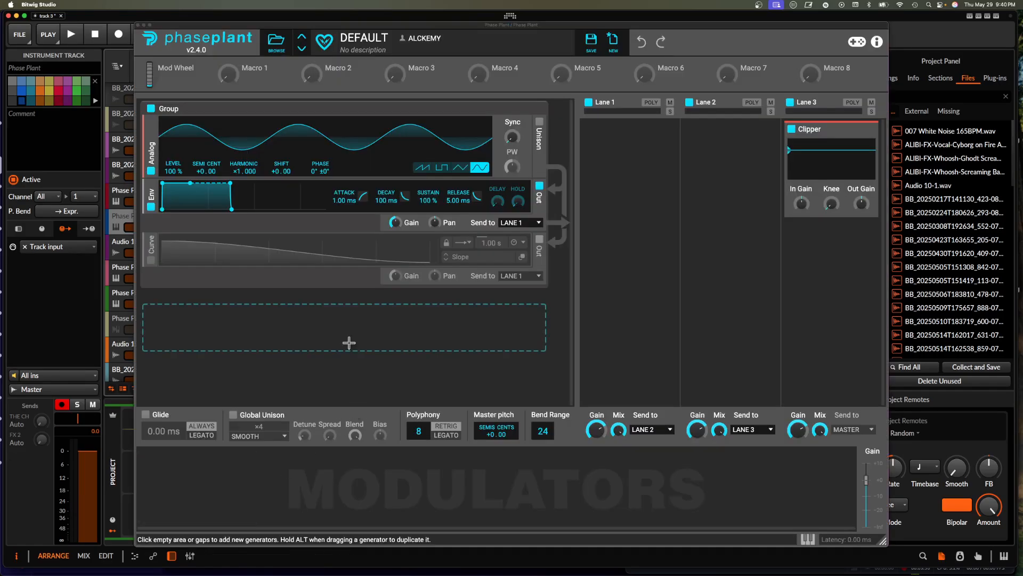
pyautogui.click(139, 25)
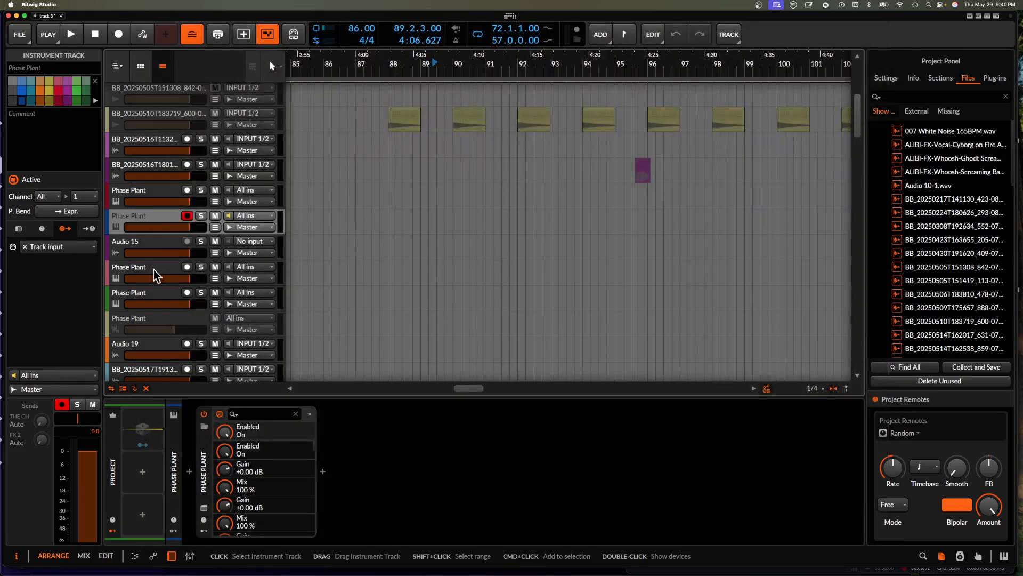
# Inspect the green Phase Plant track's patch and audition the SIMPLE NEURO TALKER patch on the track directly below Audio 15
pyautogui.click(149, 302)
pyautogui.click(203, 509)
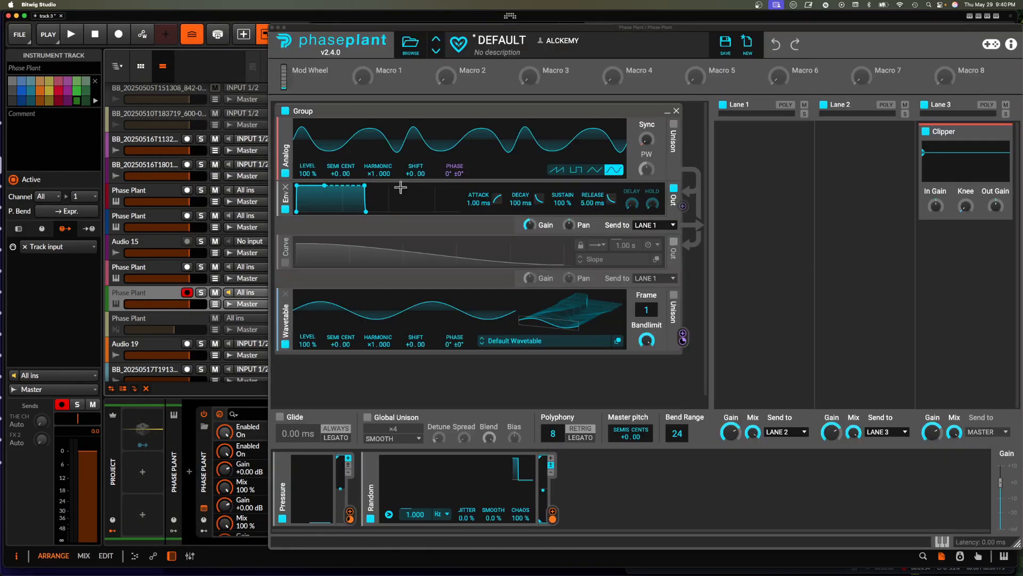
pyautogui.click(169, 277)
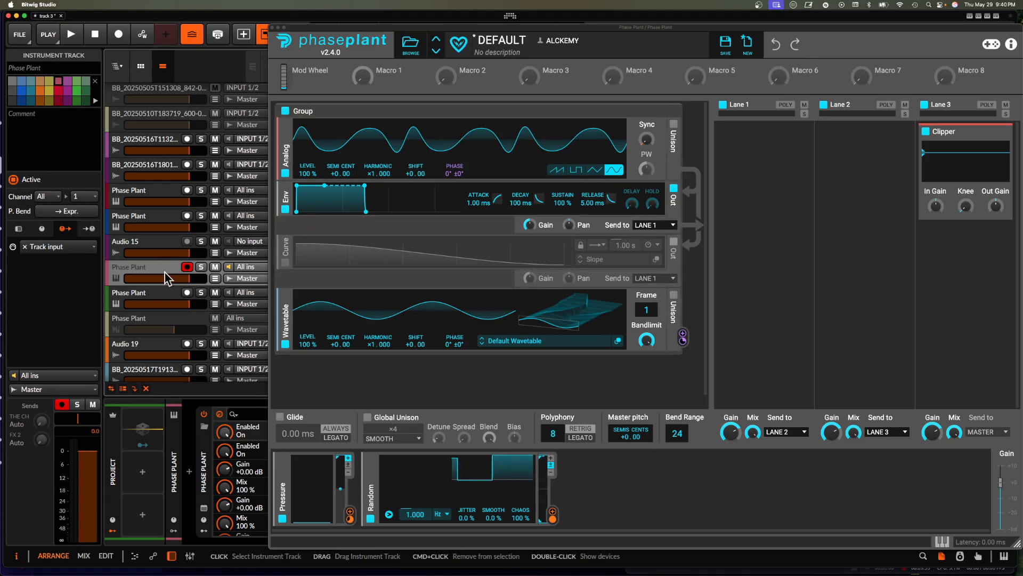
pyautogui.click(203, 509)
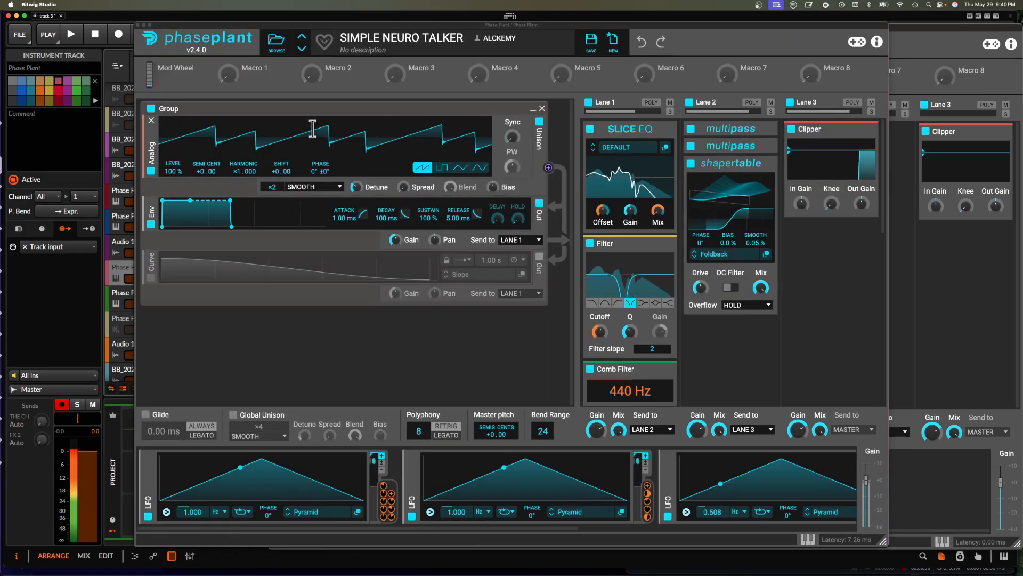
pyautogui.click(138, 25)
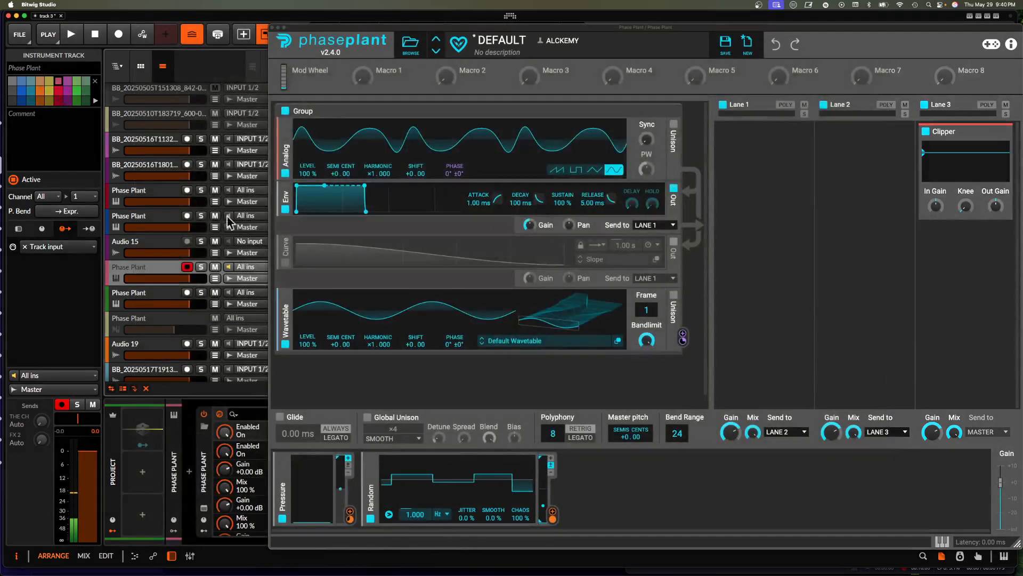
pyautogui.click(272, 27)
# Activate the two inactive Phase Plant tracks between the green Phase Plant track and the basses group, inspecting the first one's patch
pyautogui.click(152, 297)
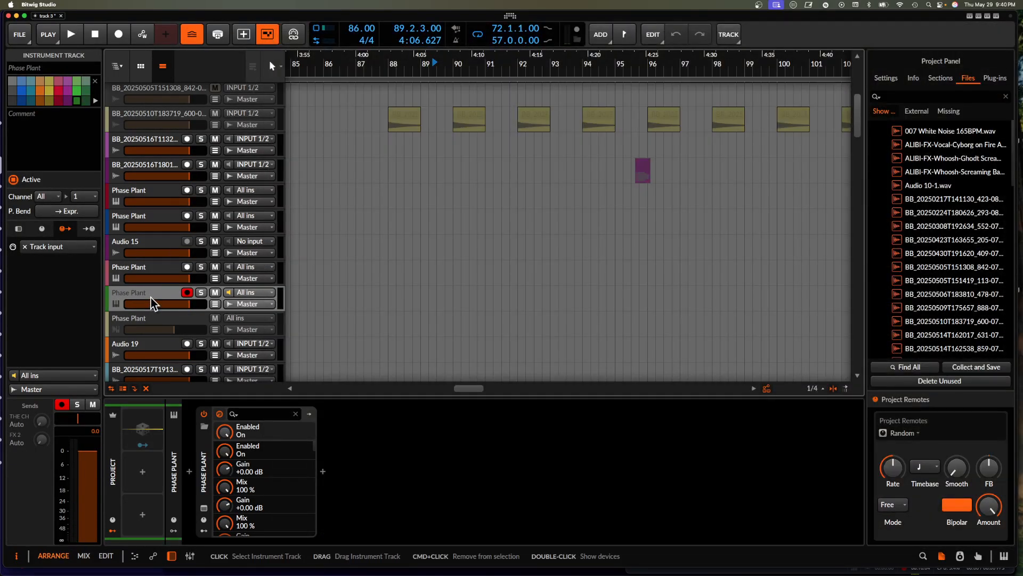
pyautogui.click(154, 321)
pyautogui.hotkey('shift', 'a')
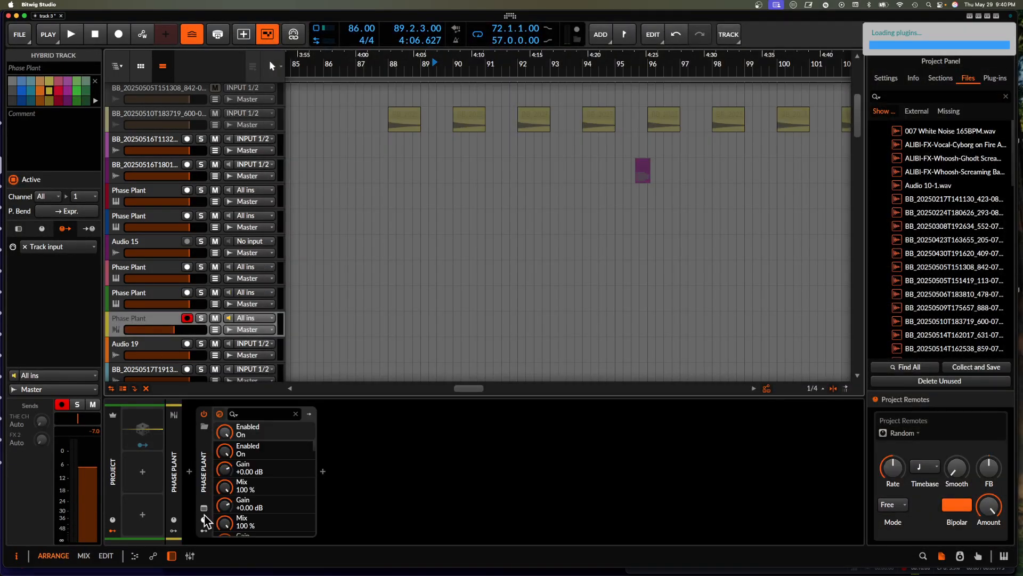
pyautogui.click(203, 511)
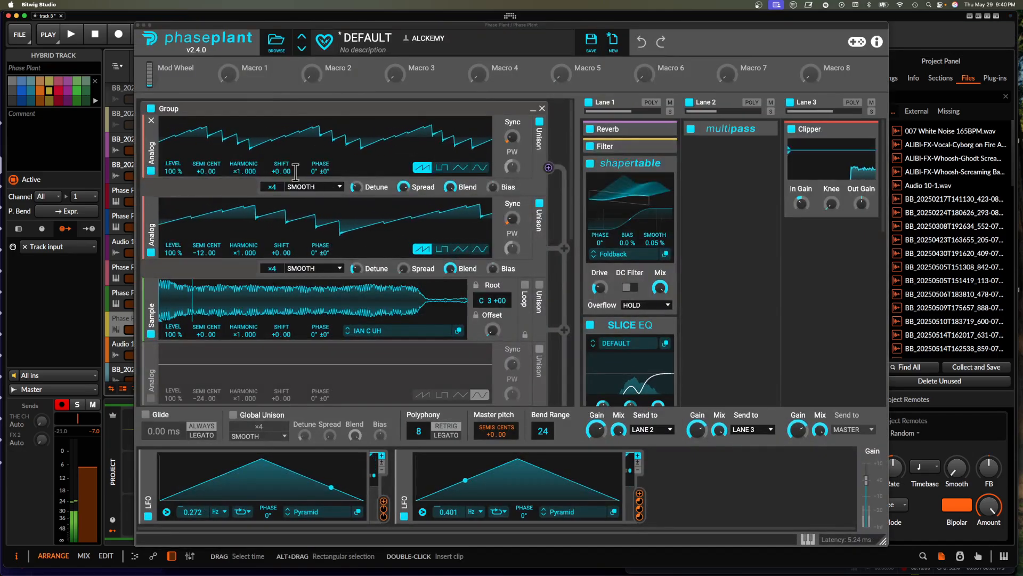
pyautogui.click(137, 25)
pyautogui.scroll(-5, 139, 232)
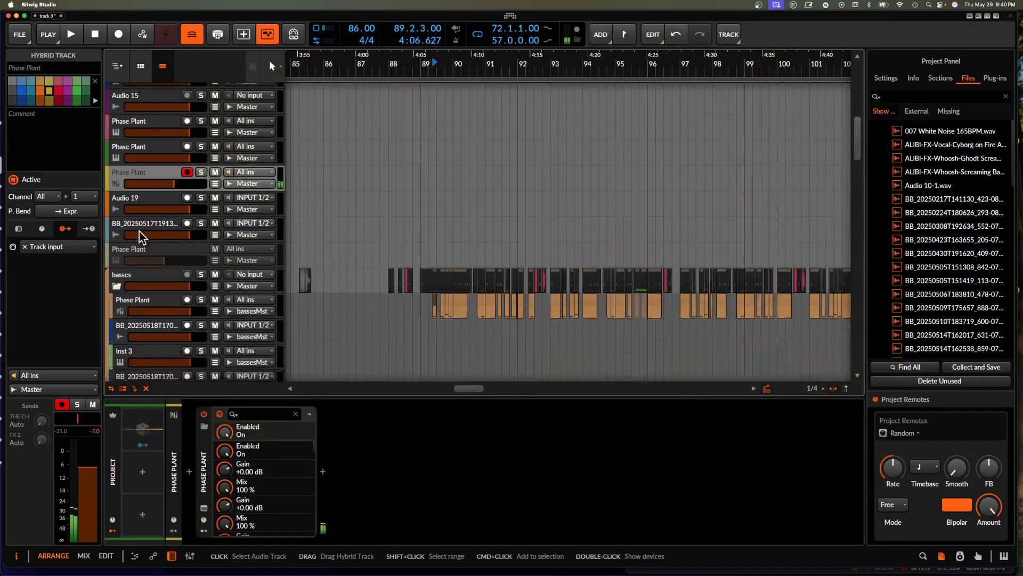
pyautogui.click(139, 236)
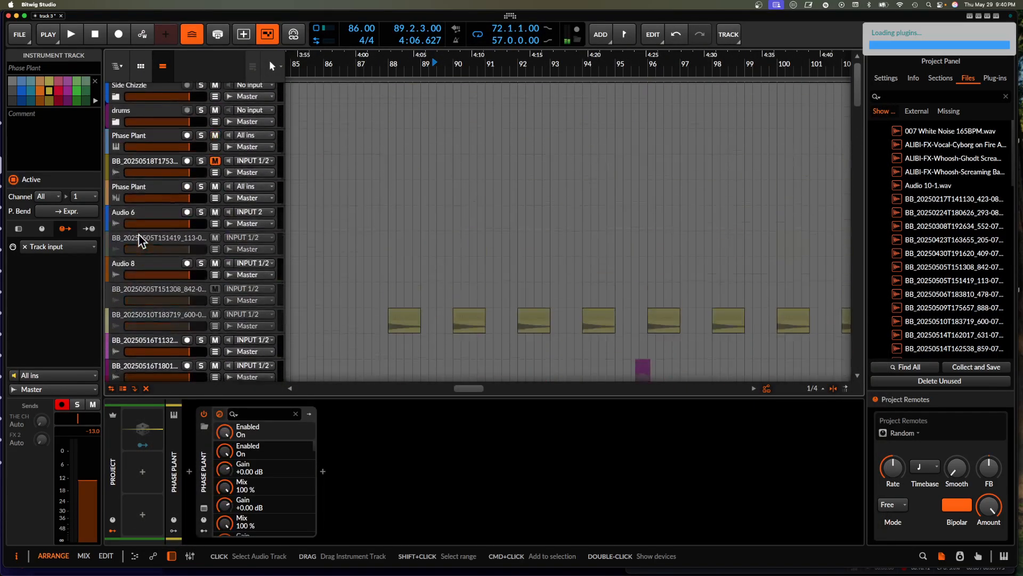
# Audition the SICK SAUCER patch on the Phase Plant track below drums, showing its on-screen keyboard and trying the wheel beside it
pyautogui.click(203, 509)
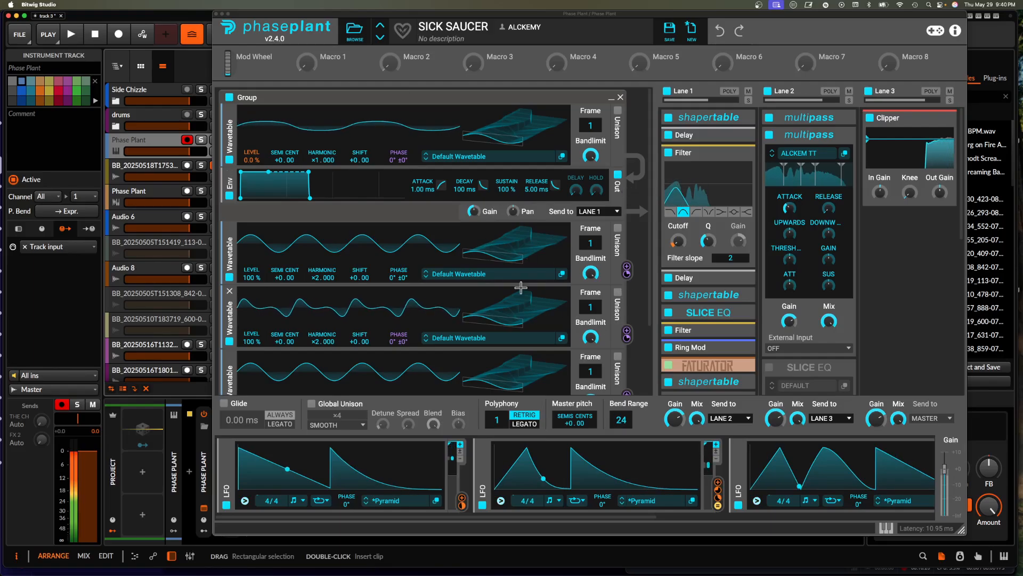
pyautogui.click(886, 528)
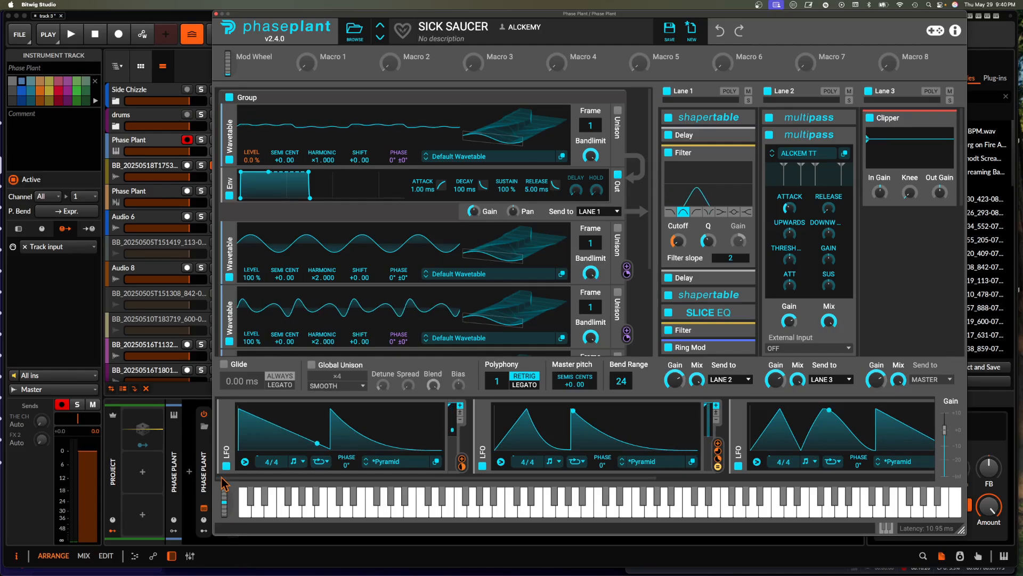
pyautogui.moveTo(223, 503)
pyautogui.mouseDown()
pyautogui.moveTo(222, 493)
pyautogui.moveTo(214, 506)
pyautogui.mouseUp()
pyautogui.click(216, 13)
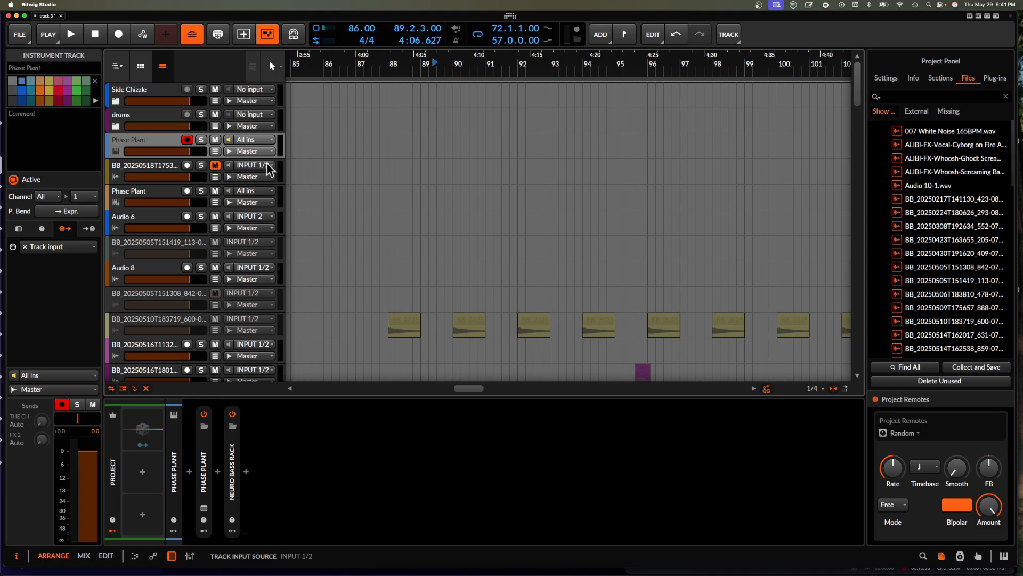
# Solo the first Phase Plant track in the basses group and audition it from its clip at 89.2.3
pyautogui.scroll(-10, 288, 166)
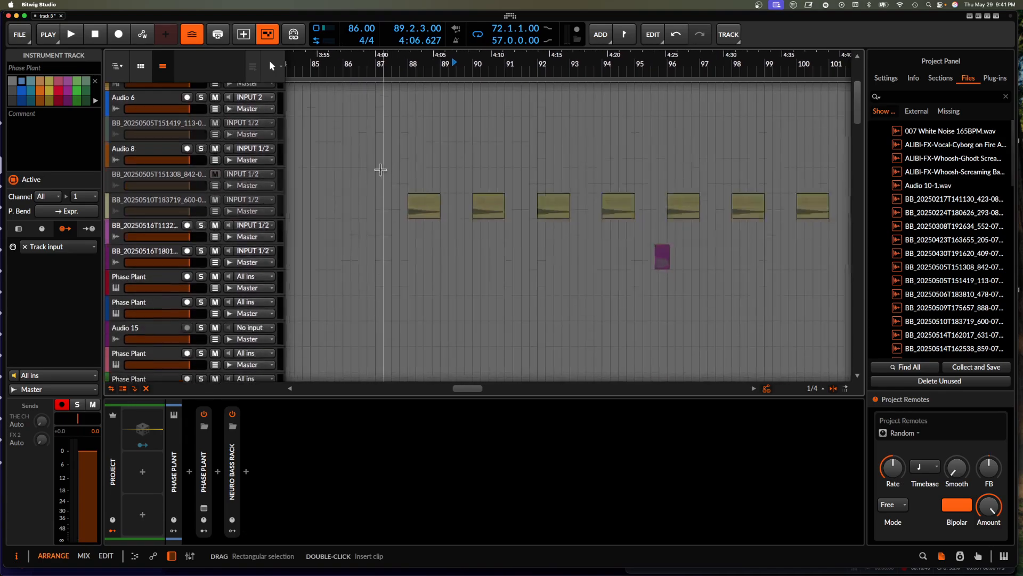
pyautogui.scroll(-5, 379, 166)
pyautogui.scroll(-2, 381, 169)
pyautogui.scroll(5, 381, 169)
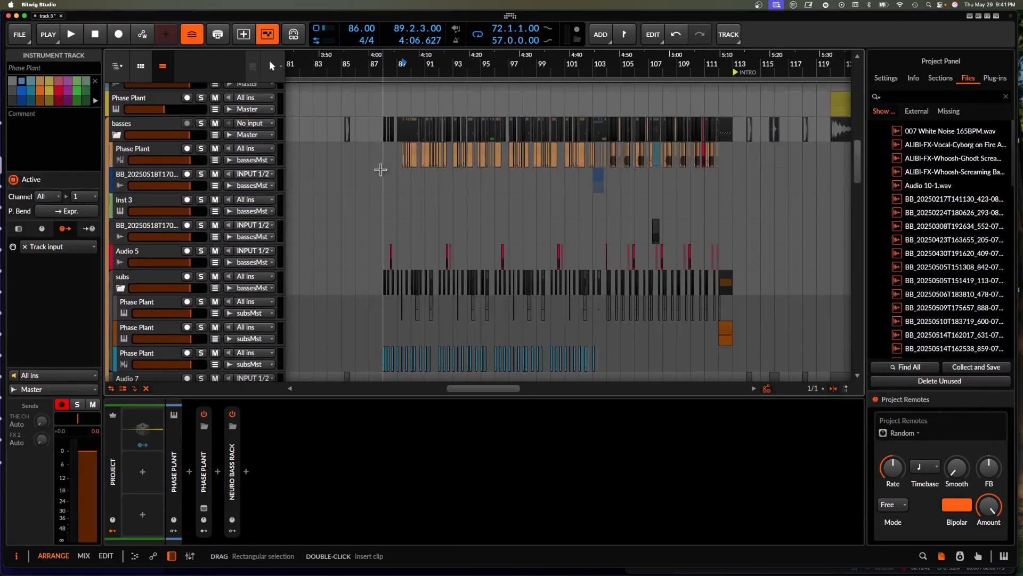
pyautogui.scroll(1, 381, 171)
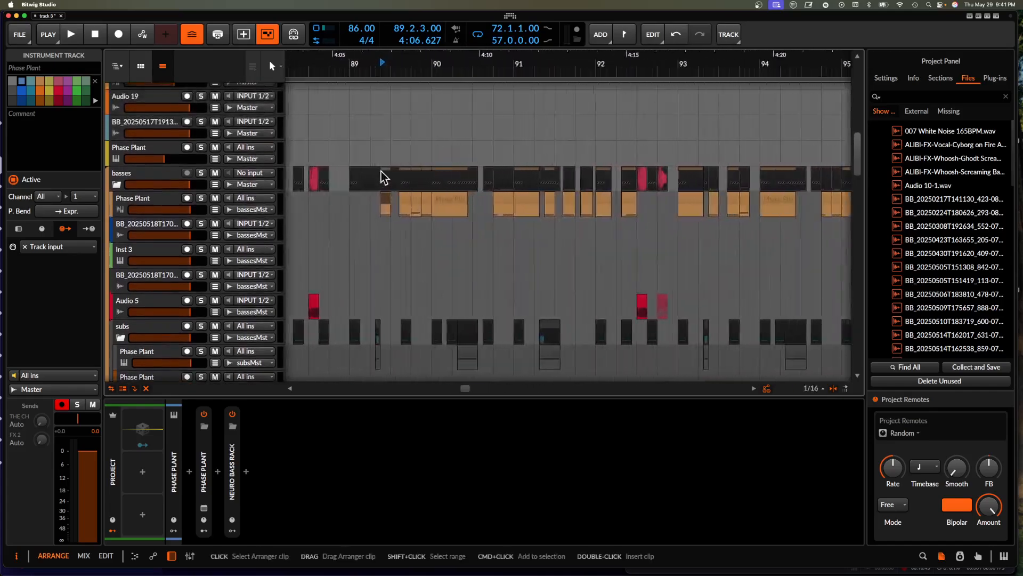
pyautogui.click(390, 202)
pyautogui.scroll(3, 386, 204)
pyautogui.scroll(-2, 357, 188)
pyautogui.hscroll(-1, 320, 181)
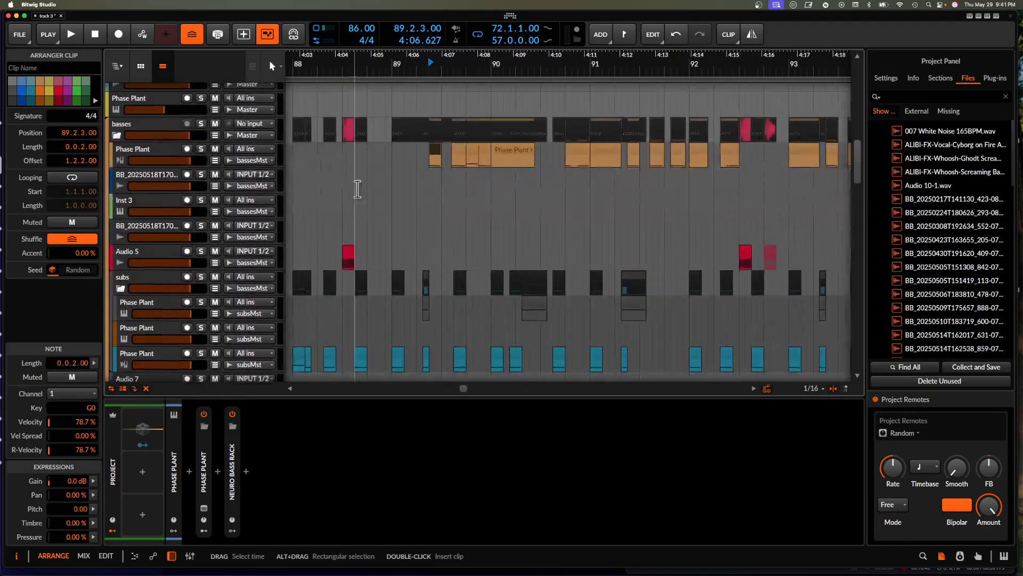
pyautogui.click(200, 167)
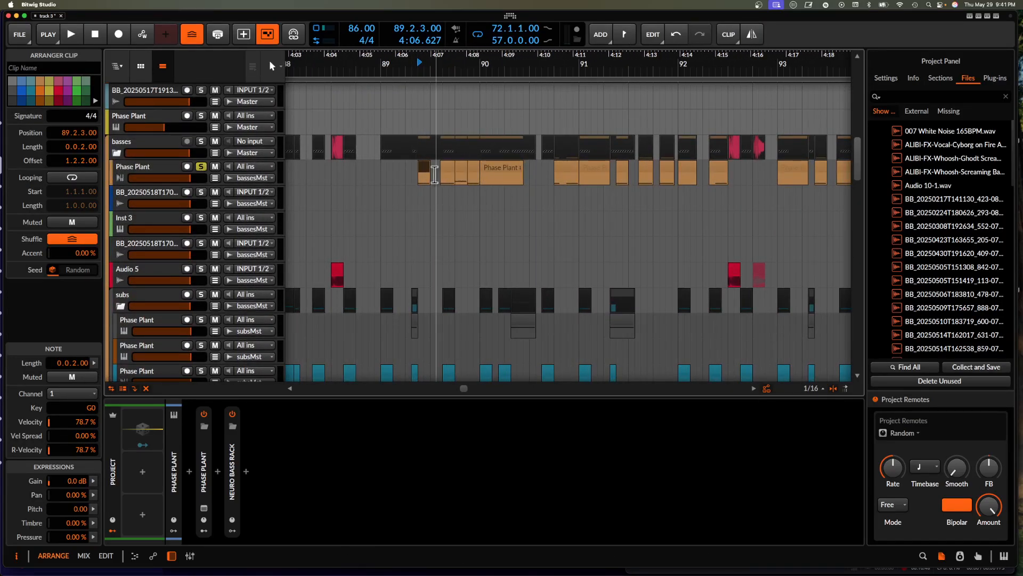
pyautogui.scroll(2, 425, 173)
pyautogui.press('space')
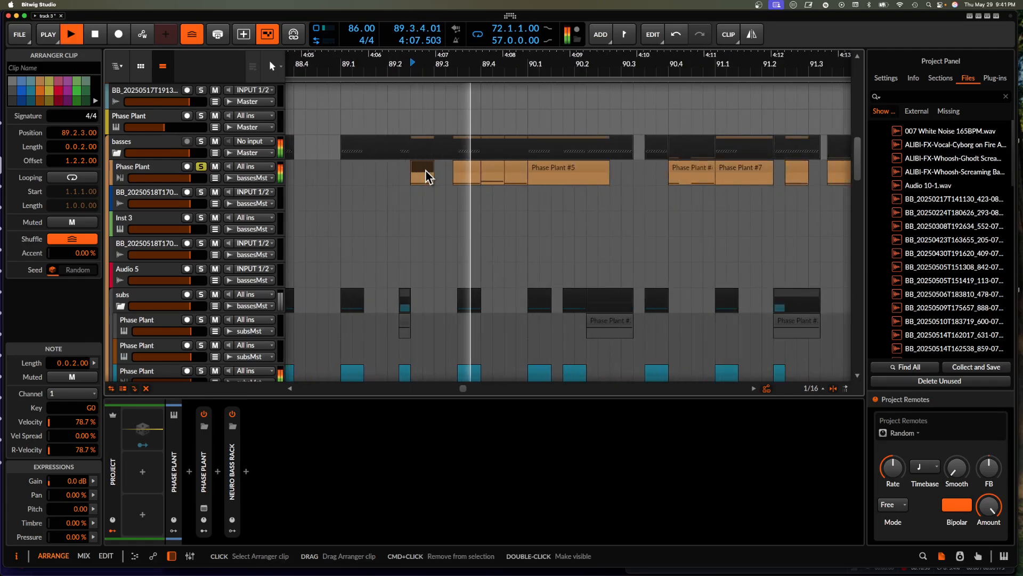
pyautogui.scroll(-1, 426, 175)
pyautogui.scroll(-1, 426, 175)
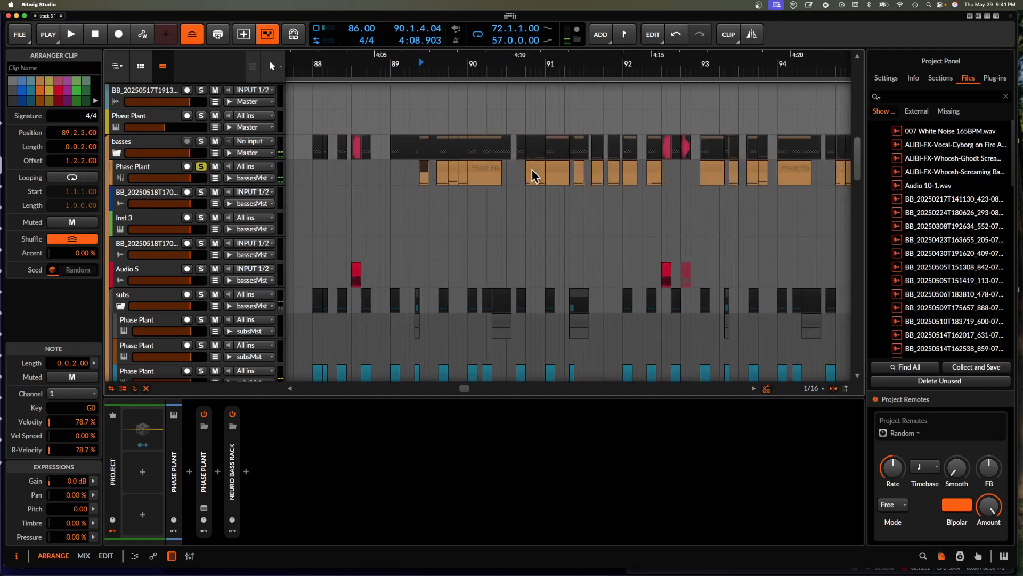
# Audition the soloed Phase Plant bass from its clips at 90.4.1 and 91.2.3, stopping playback and unsoloing the track
pyautogui.click(532, 171)
pyautogui.press('space')
pyautogui.scroll(1, 542, 168)
pyautogui.press('space')
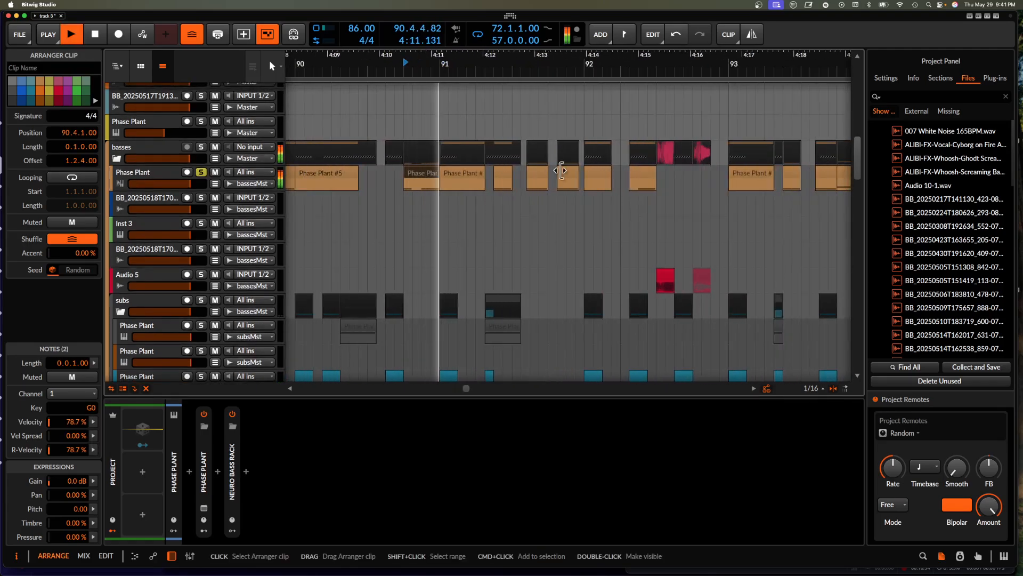
pyautogui.click(498, 174)
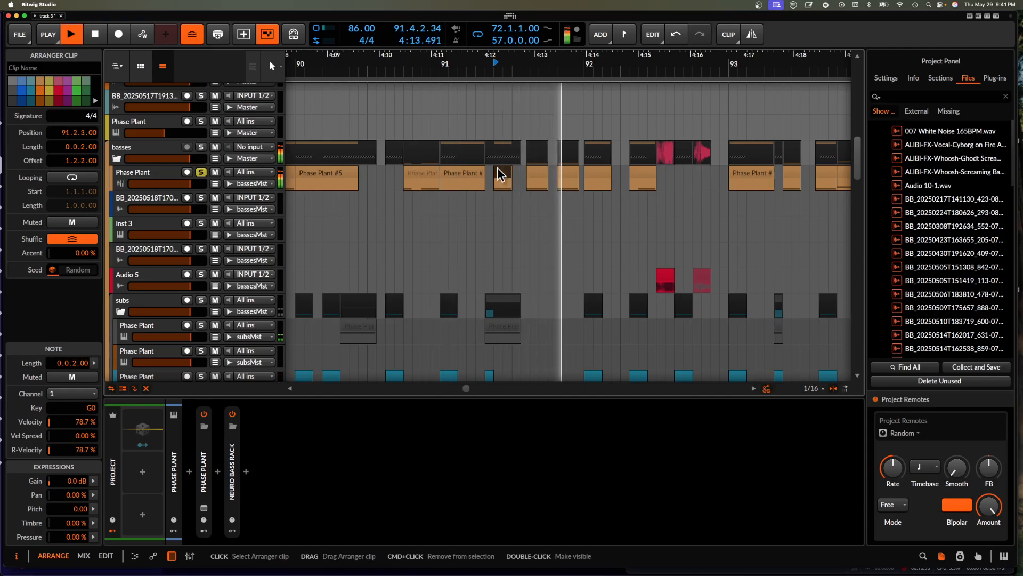
pyautogui.hscroll(2, 498, 169)
pyautogui.scroll(-3, 498, 167)
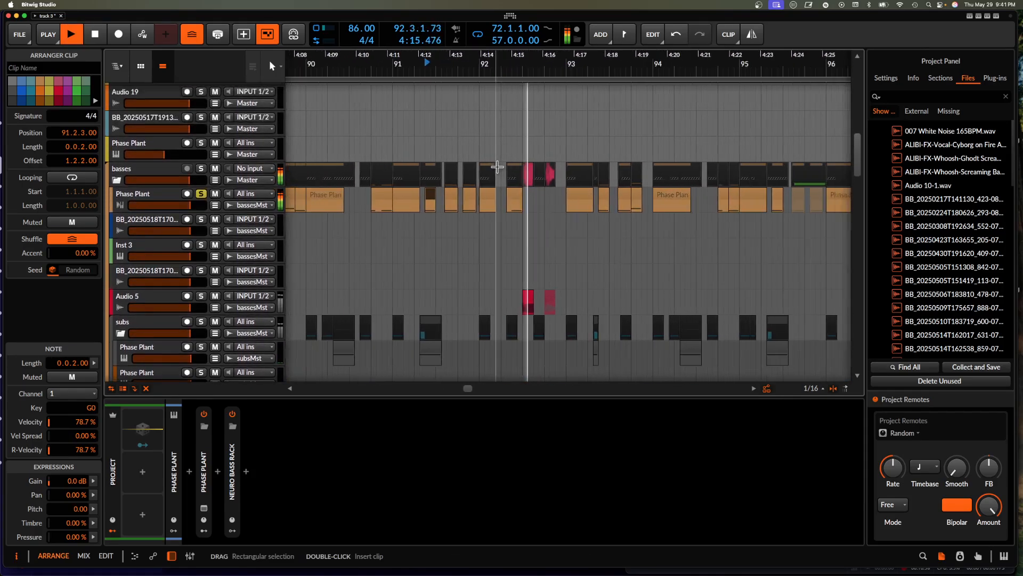
pyautogui.press('space')
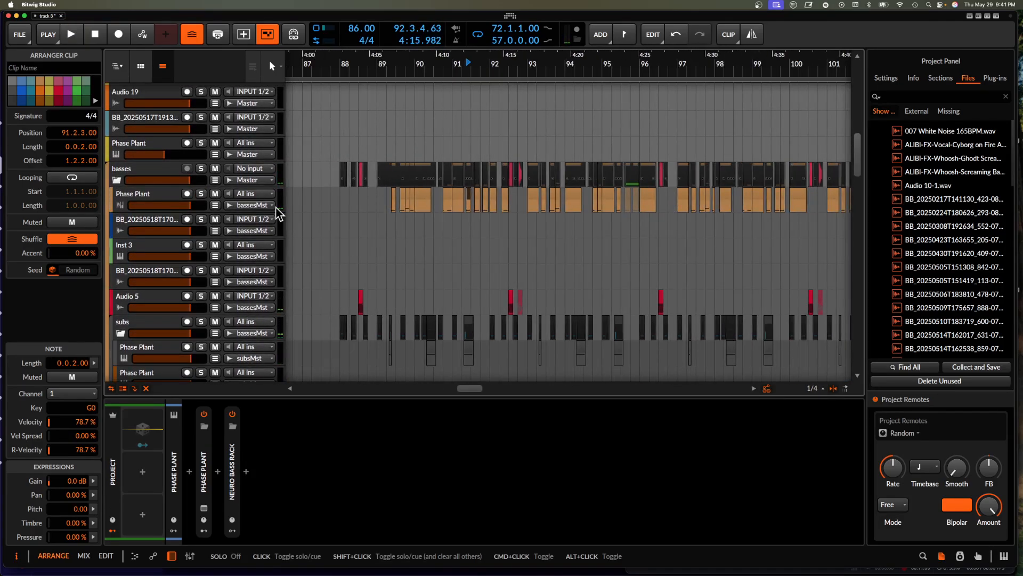
pyautogui.scroll(-3, 334, 224)
pyautogui.scroll(-2, 334, 225)
pyautogui.scroll(-5, 335, 225)
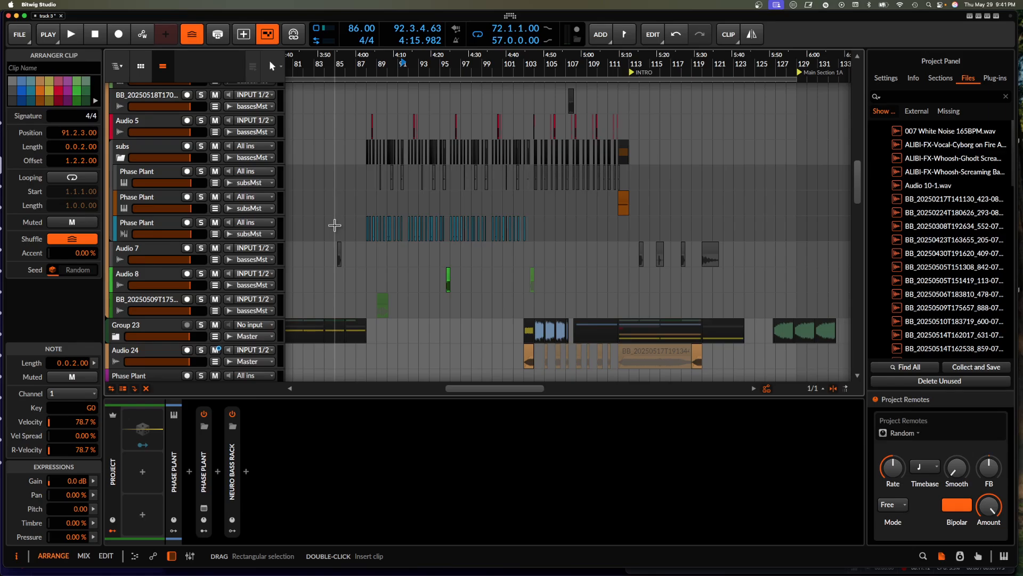
pyautogui.scroll(10, 334, 225)
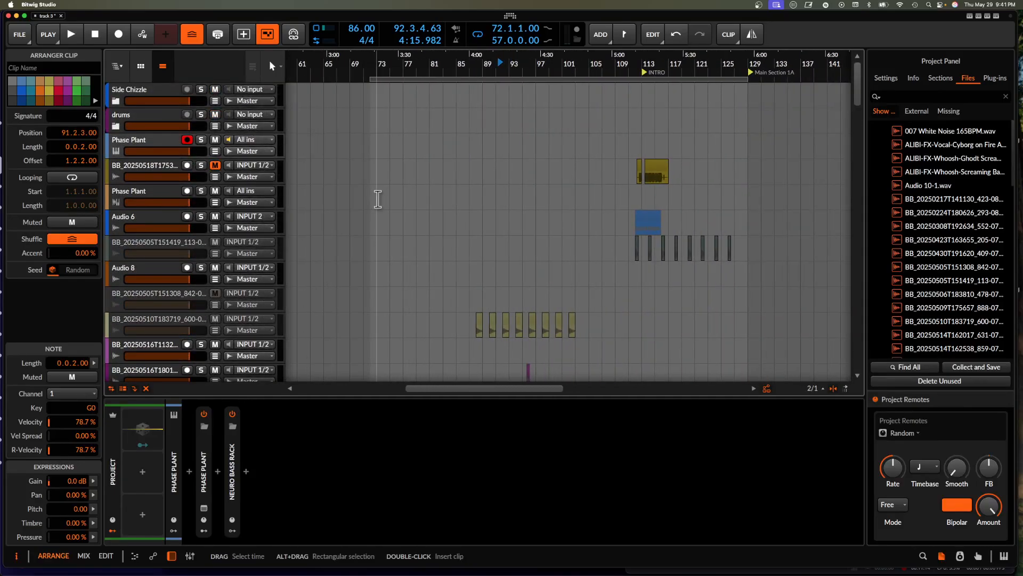
pyautogui.scroll(5, 378, 198)
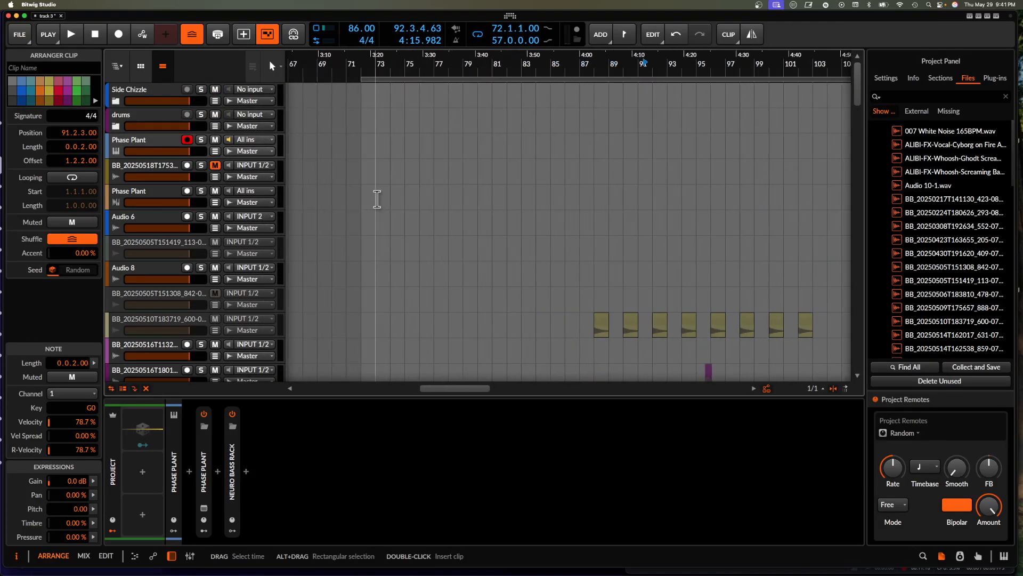